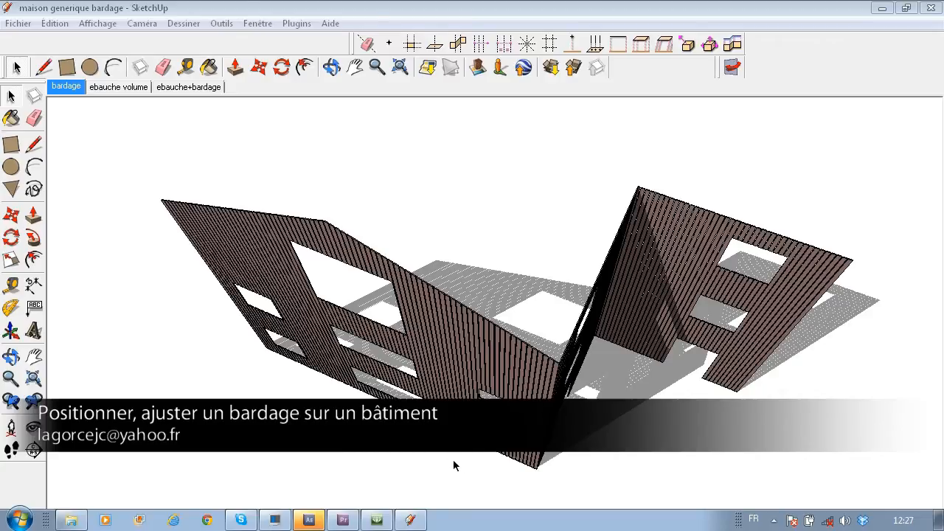
Display the ebauche volume scene to examine the house without its cladding.
middle_drag(545, 330, 546, 368)
click(112, 87)
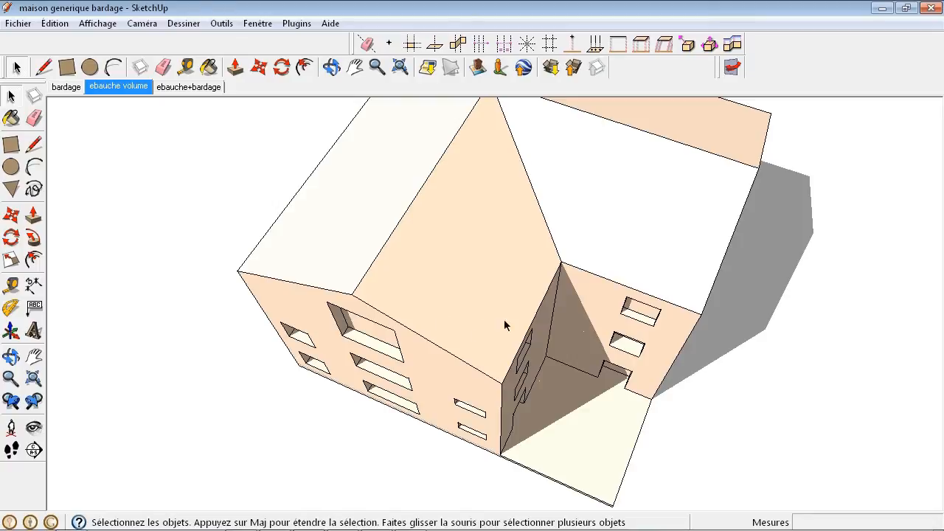
scroll(382, 327, up, 2)
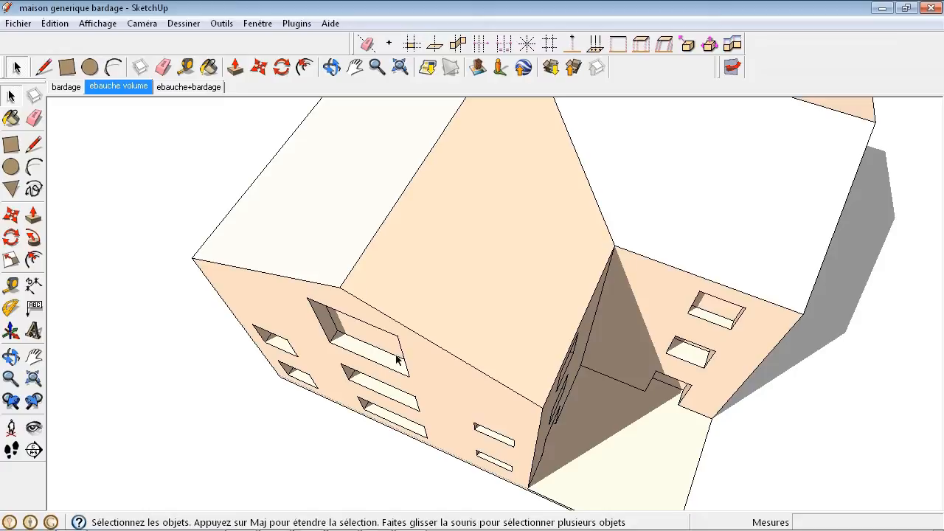
Switch to the ebauche+bardage scene and delete the existing cladding from the house facades.
click(189, 89)
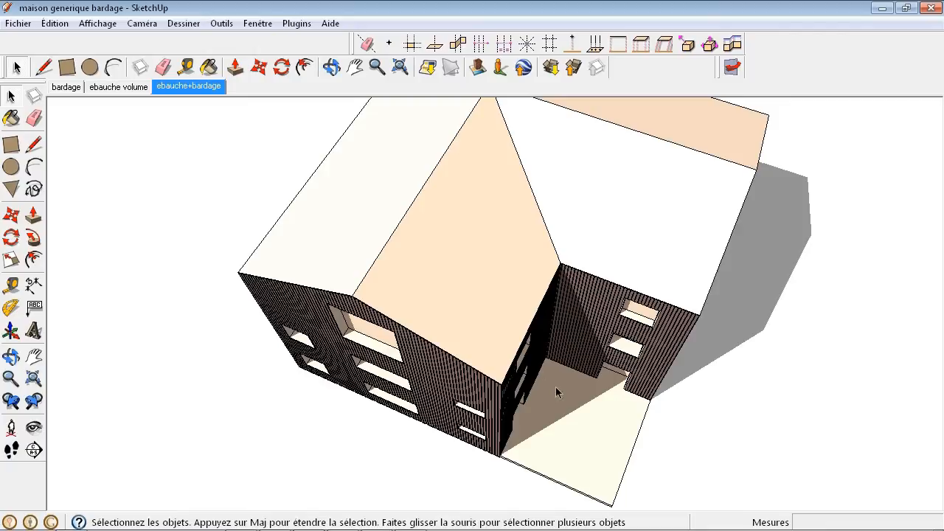
click(445, 380)
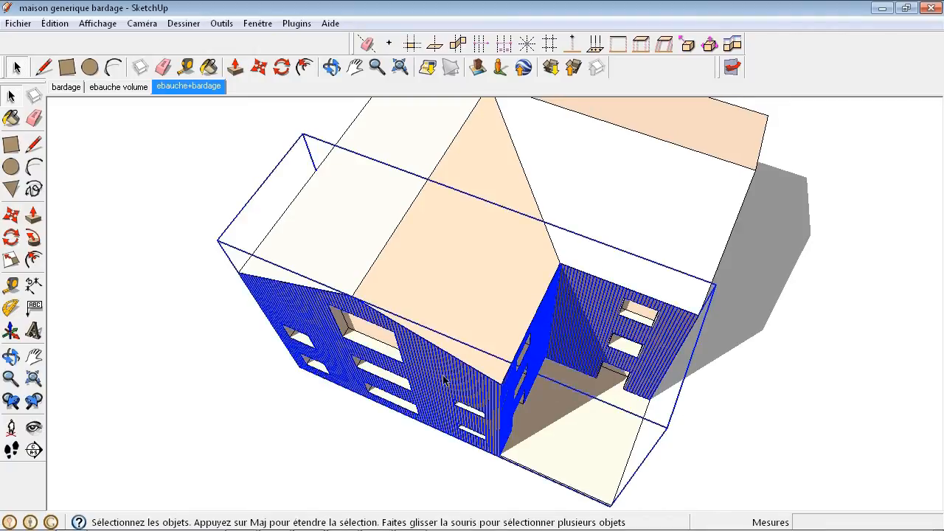
key(Delete)
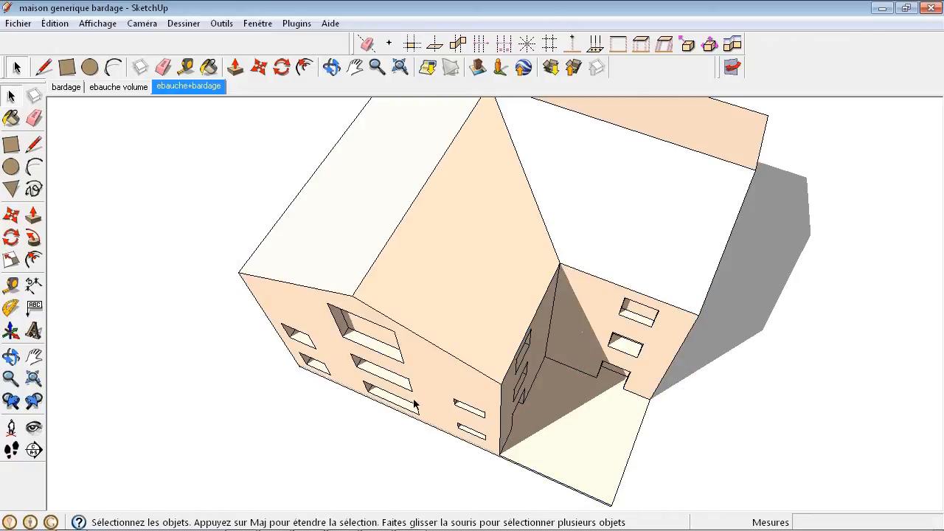
Insert one planche L1 component from the model's components just in front of the gable facade, near its lower corner.
middle_drag(414, 404, 293, 388)
scroll(301, 428, up, 3)
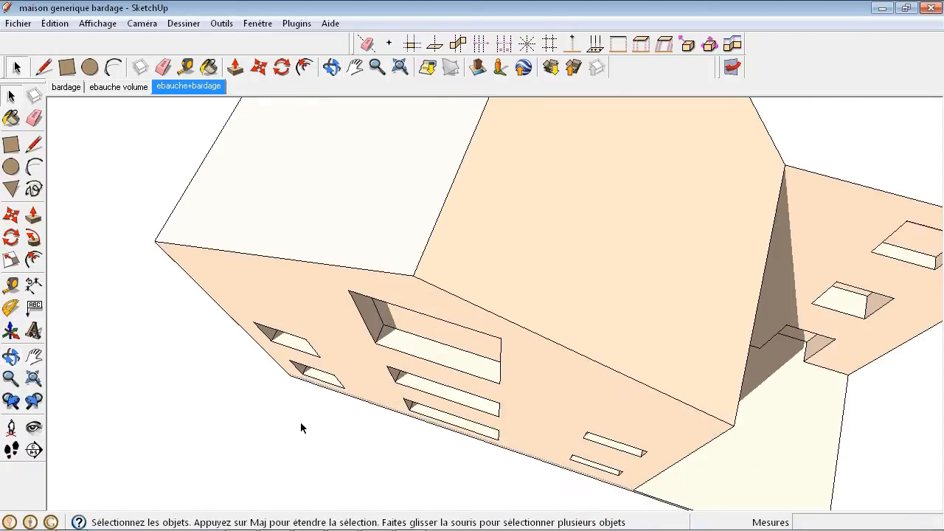
middle_drag(300, 427, 372, 360)
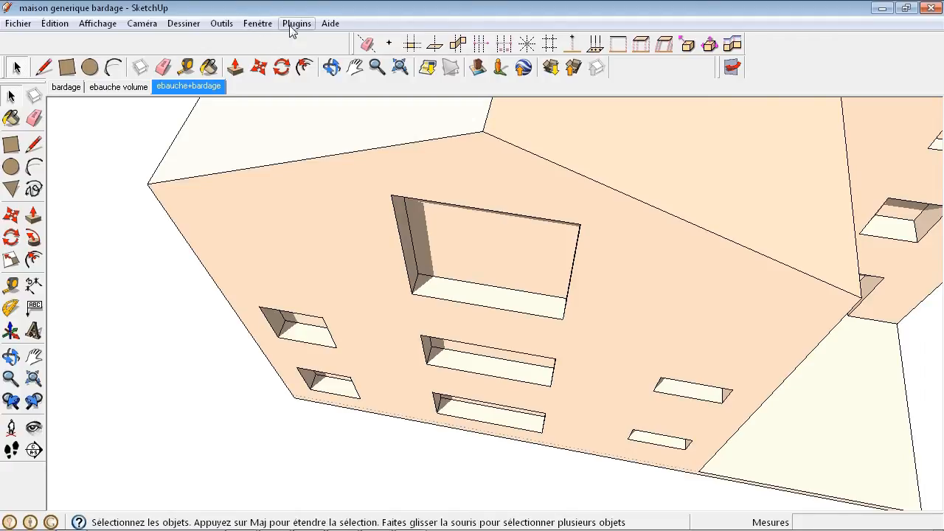
click(258, 23)
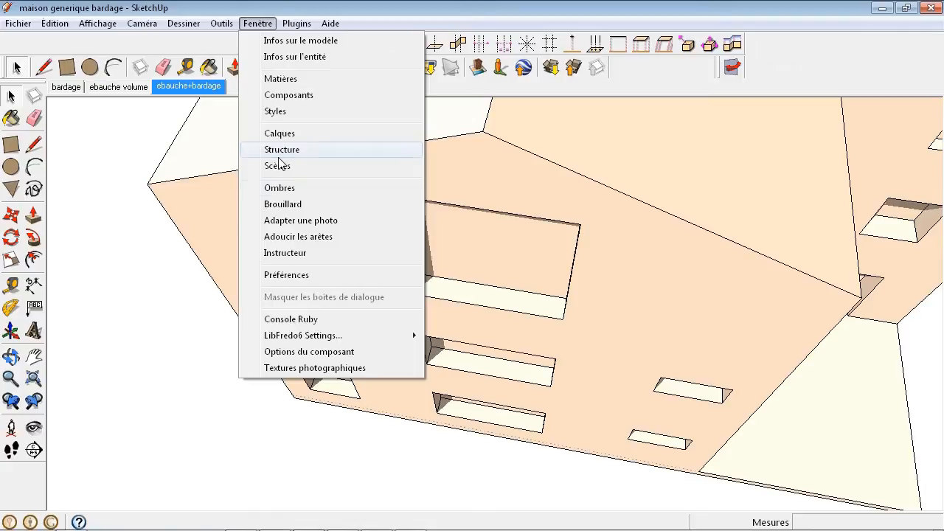
click(289, 96)
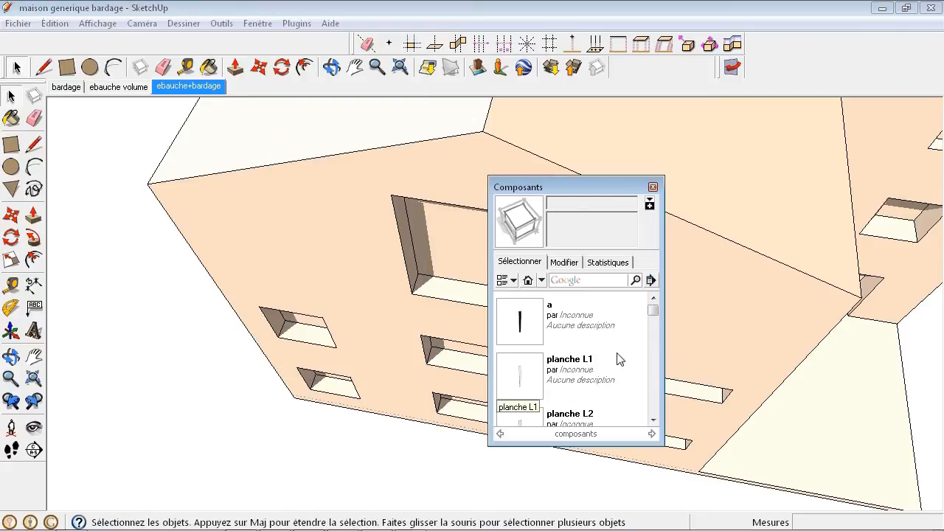
click(533, 373)
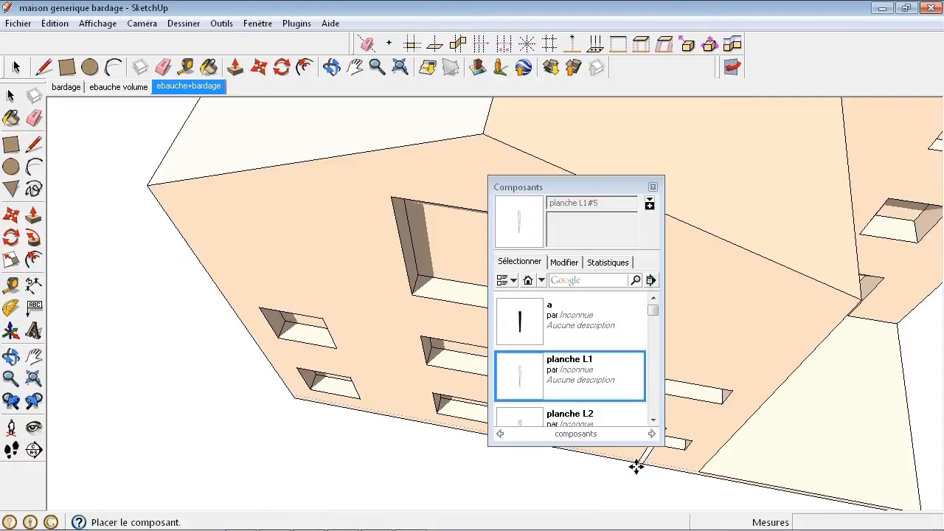
click(306, 442)
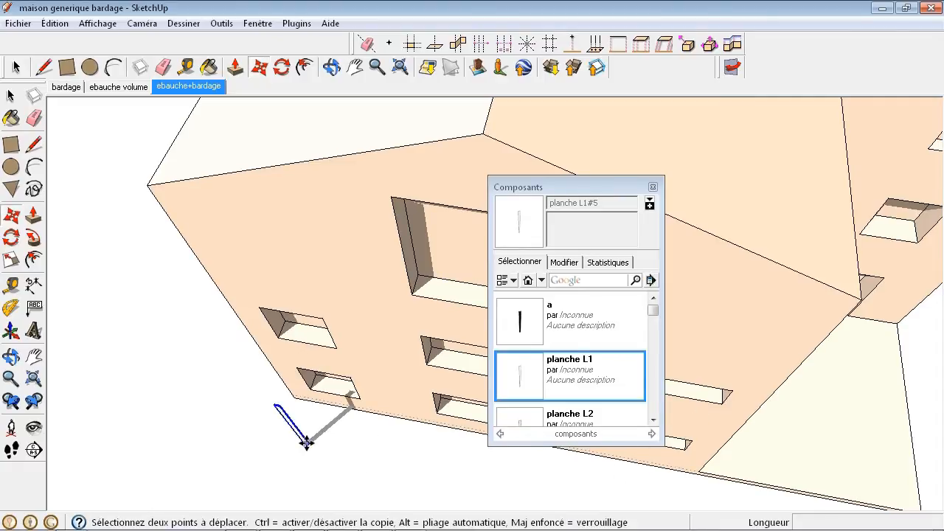
click(653, 187)
Move the board by its lower back corner to the bottom corner of the gable facade.
scroll(300, 450, up, 3)
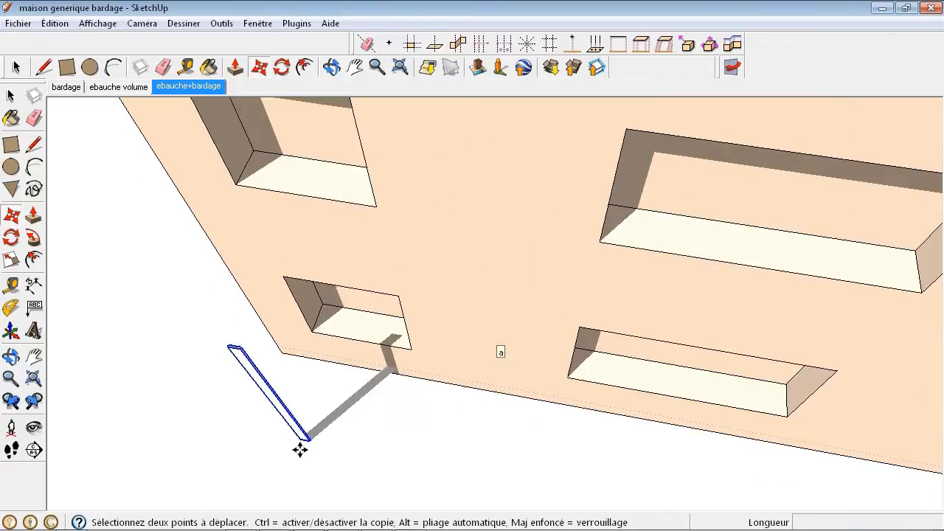
scroll(300, 450, up, 2)
middle_drag(328, 429, 481, 206)
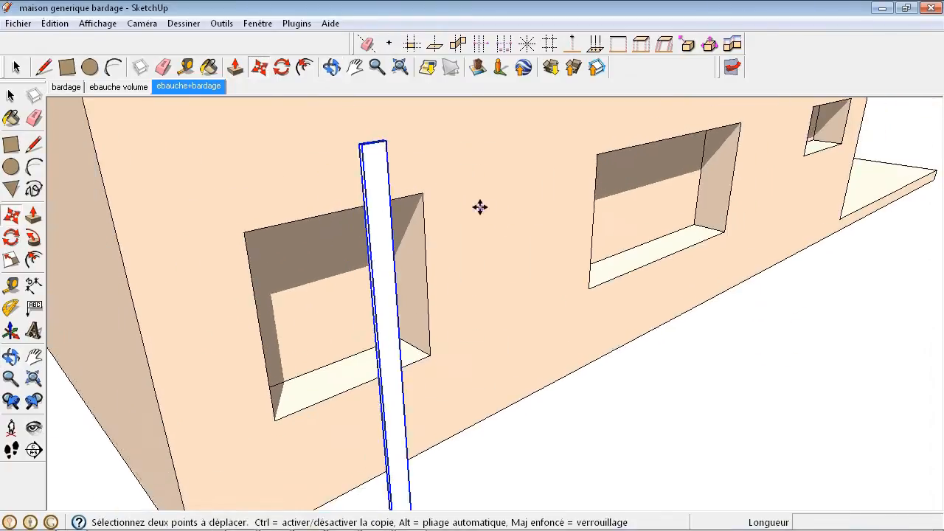
scroll(480, 207, down, 3)
scroll(442, 357, up, 2)
scroll(442, 357, up, 2)
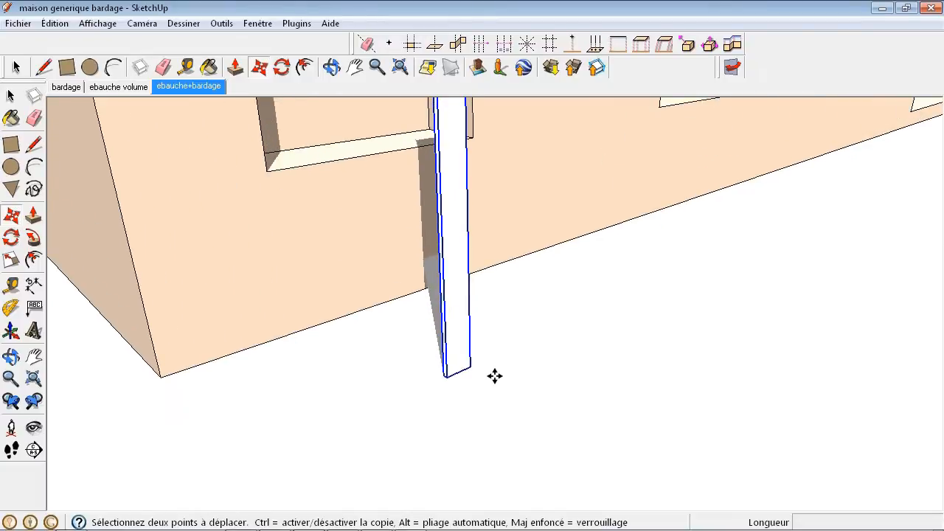
middle_drag(500, 362, 467, 434)
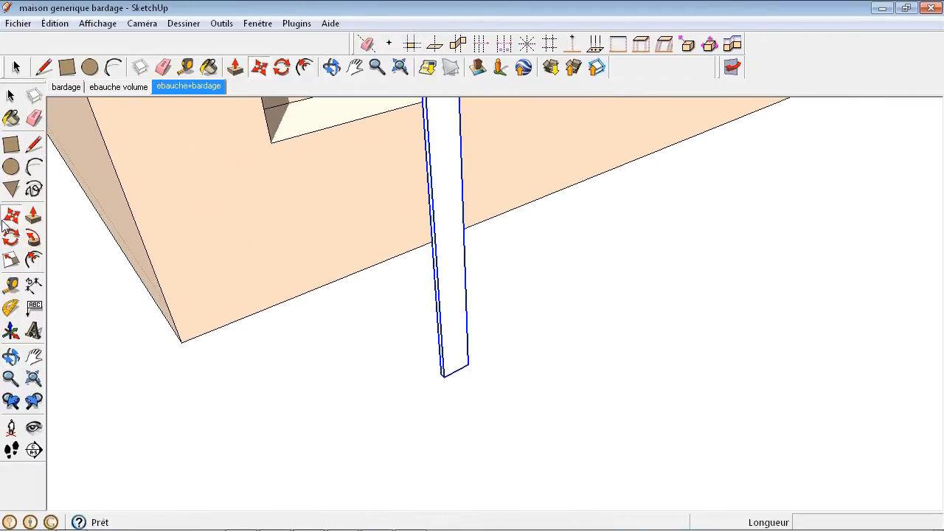
scroll(429, 390, up, 1)
scroll(442, 370, up, 3)
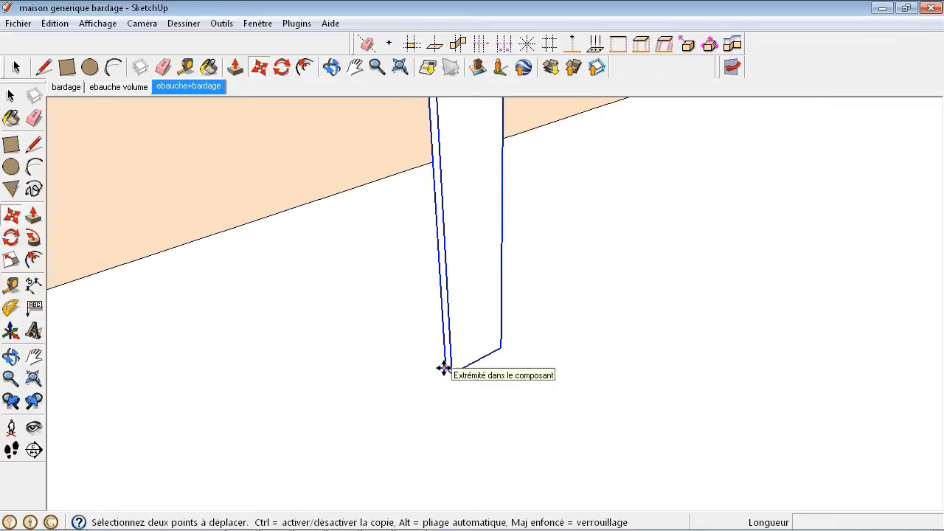
click(445, 369)
scroll(419, 379, down, 5)
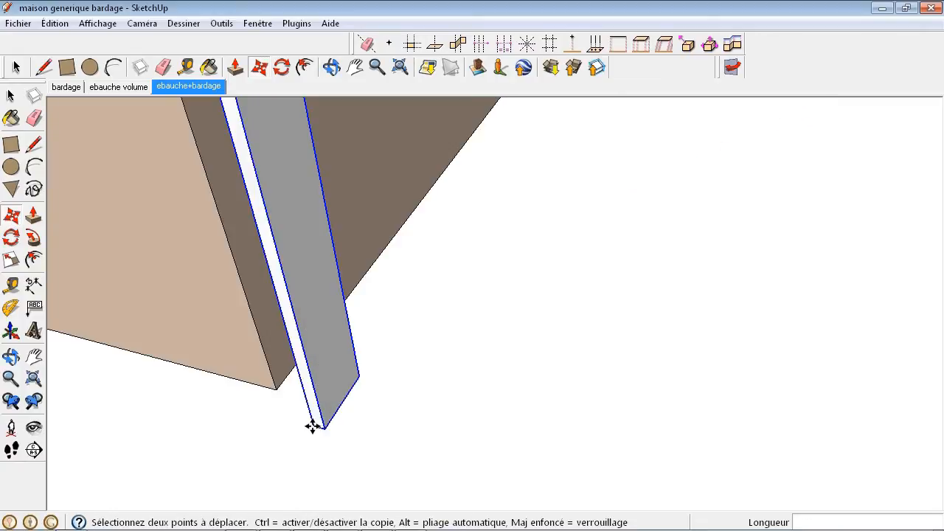
click(311, 426)
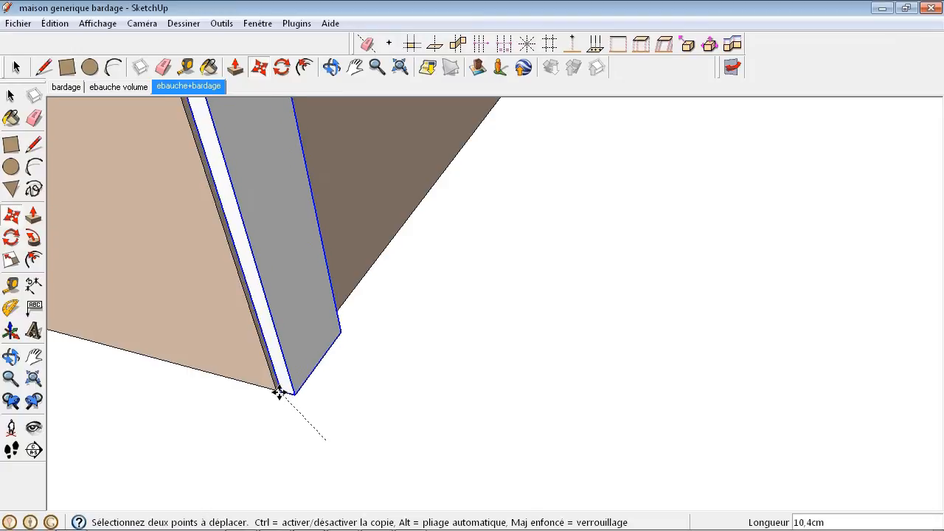
middle_drag(282, 394, 280, 412)
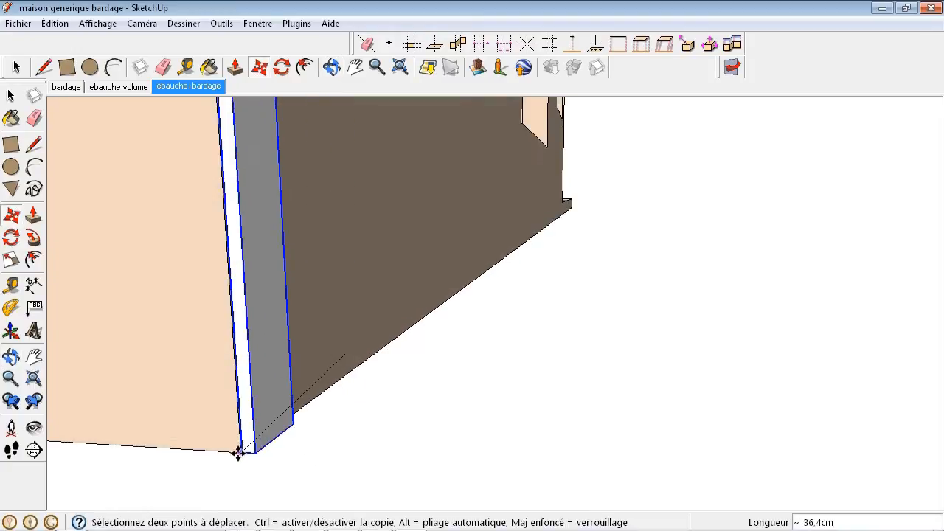
click(243, 450)
Close the remaining gap by snapping the board's lower corner onto the wall corner's endpoint.
middle_drag(396, 409, 472, 462)
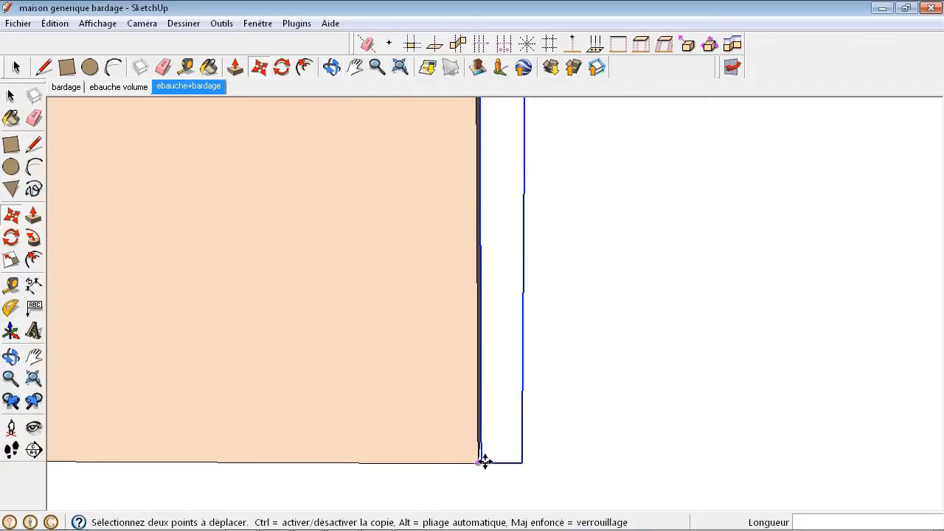
scroll(487, 463, up, 1)
click(481, 464)
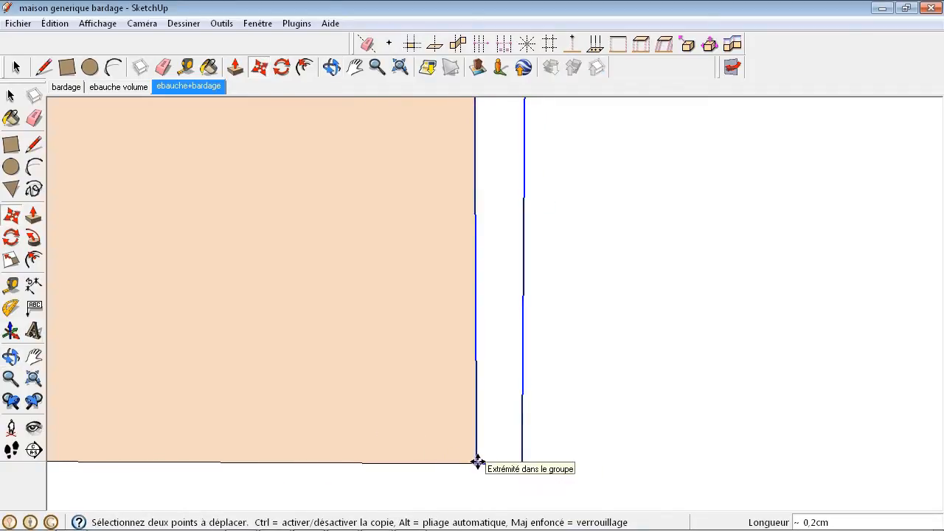
click(476, 463)
Examine how the board sits against the building corner at its base and its upper end.
middle_drag(627, 387, 228, 390)
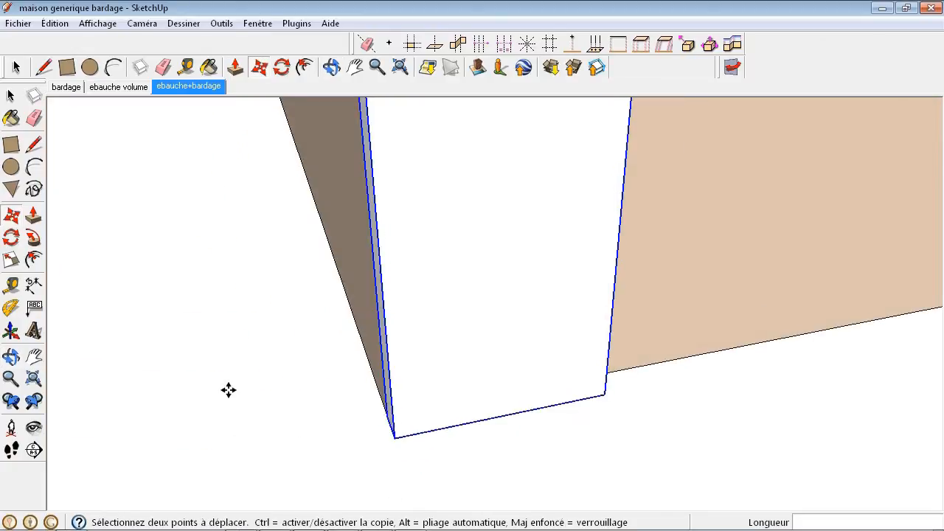
scroll(322, 439, down, 3)
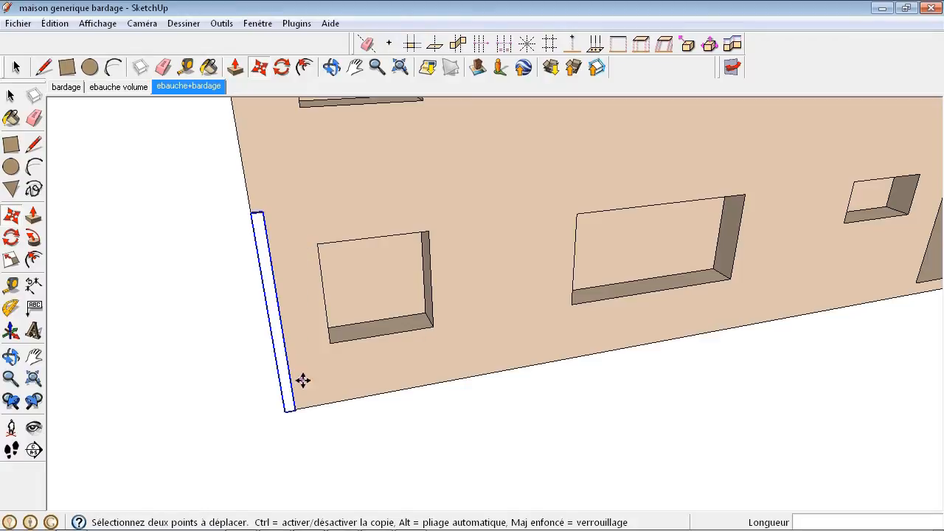
scroll(295, 413, up, 3)
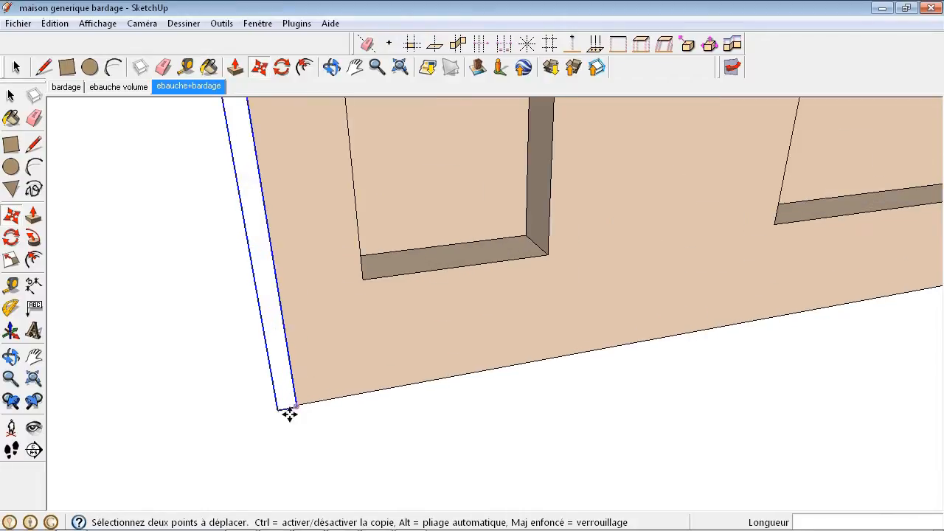
scroll(284, 391, down, 3)
middle_drag(305, 317, 595, 295)
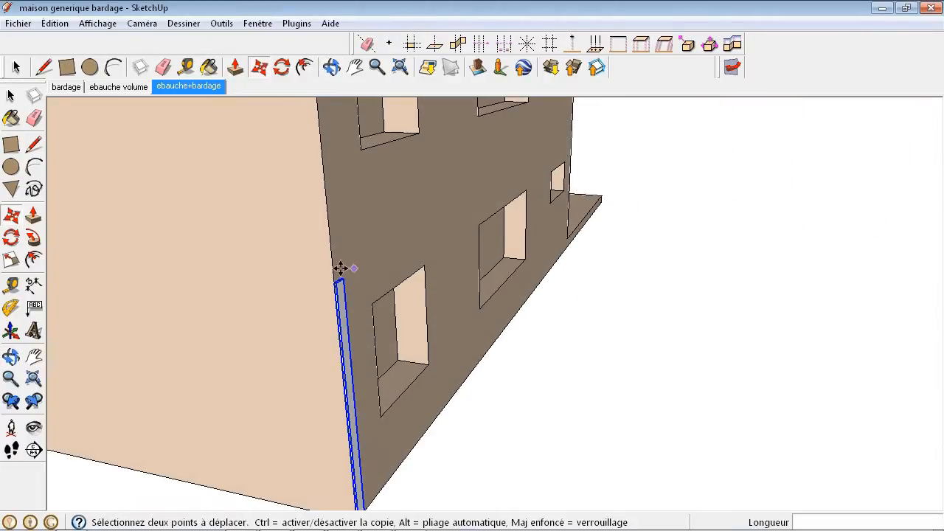
scroll(346, 280, up, 4)
scroll(371, 290, down, 5)
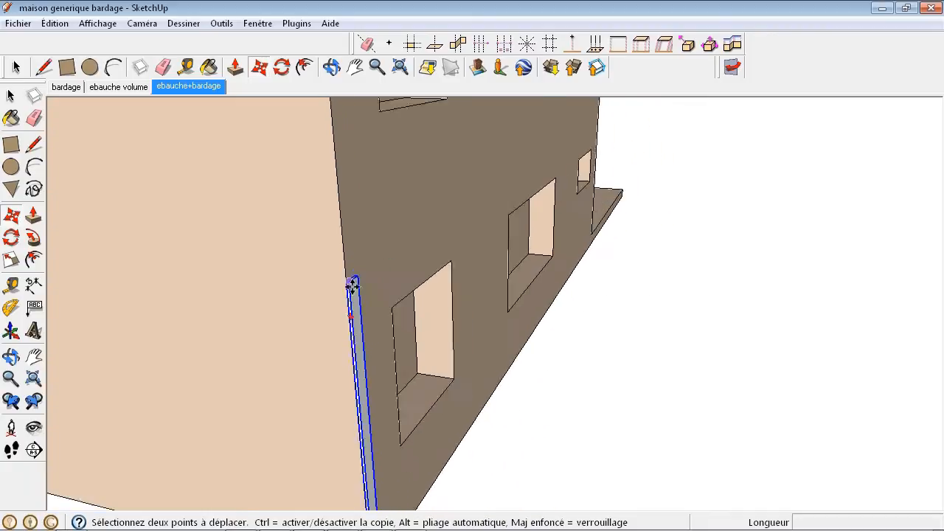
middle_drag(352, 280, 362, 462)
key(m)
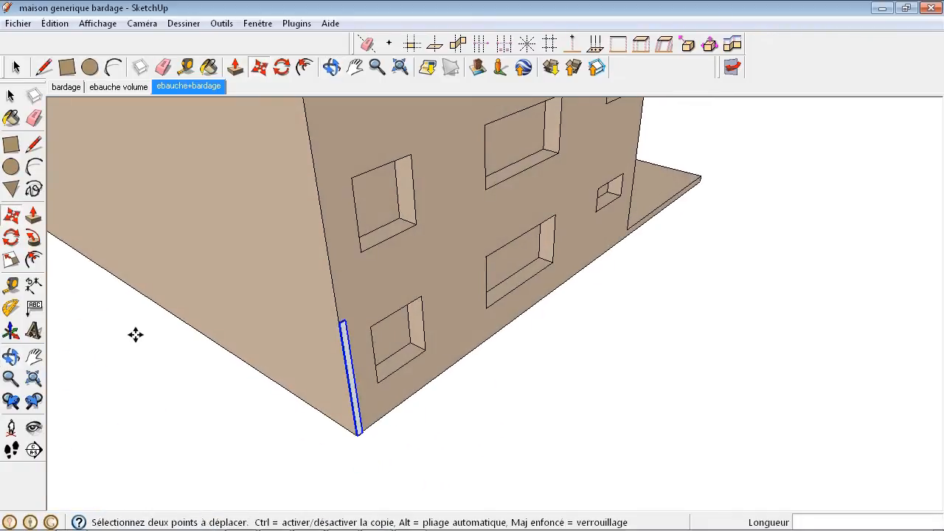
scroll(339, 374, down, 2)
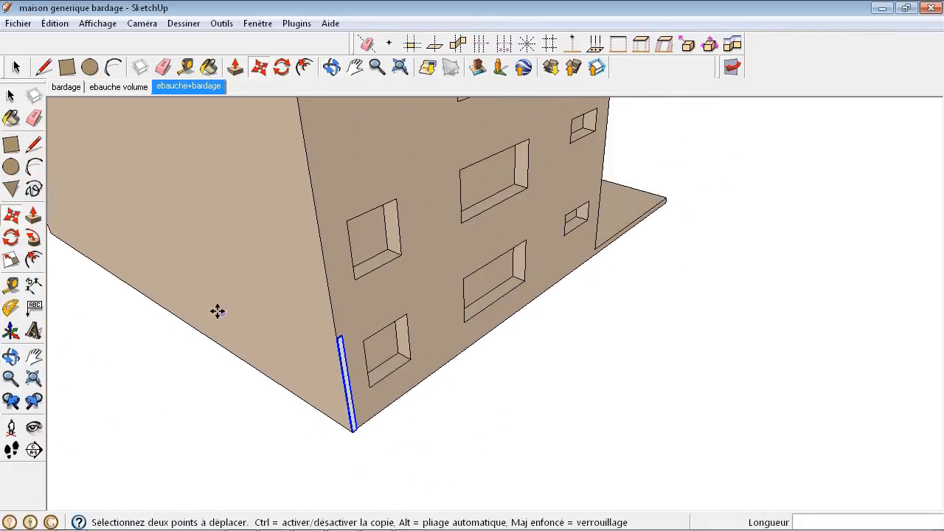
Scale the corner board along the blue axis to the height of the gable's ridge, a factor of about 4.04.
click(11, 260)
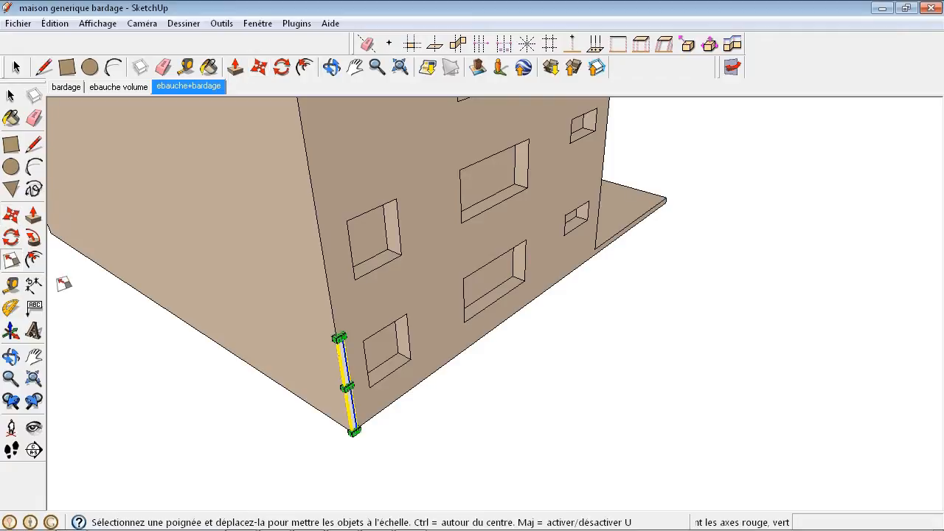
scroll(339, 340, up, 5)
scroll(345, 346, up, 2)
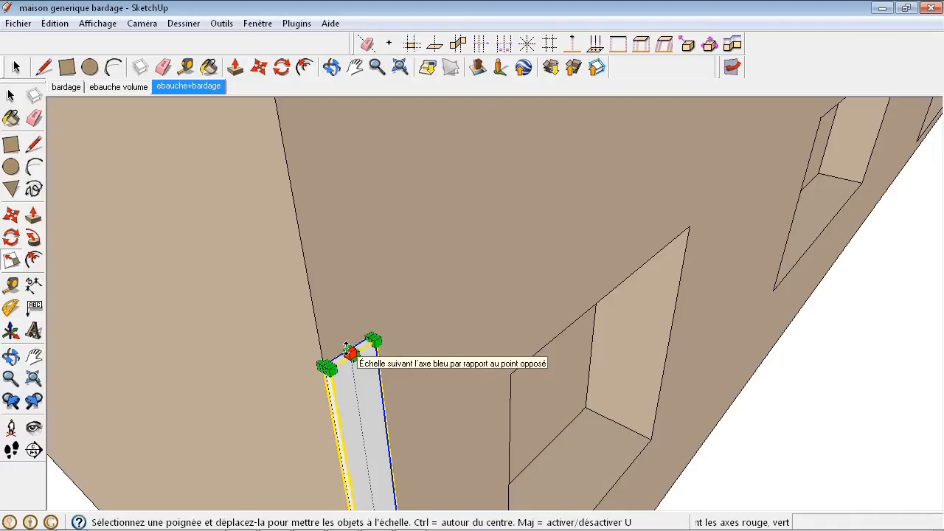
click(347, 347)
scroll(343, 324, down, 3)
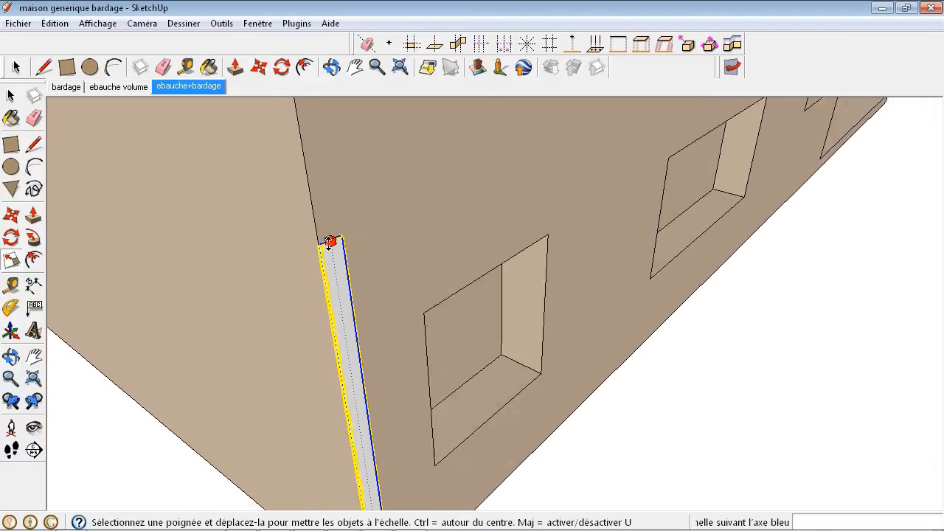
scroll(329, 243, down, 5)
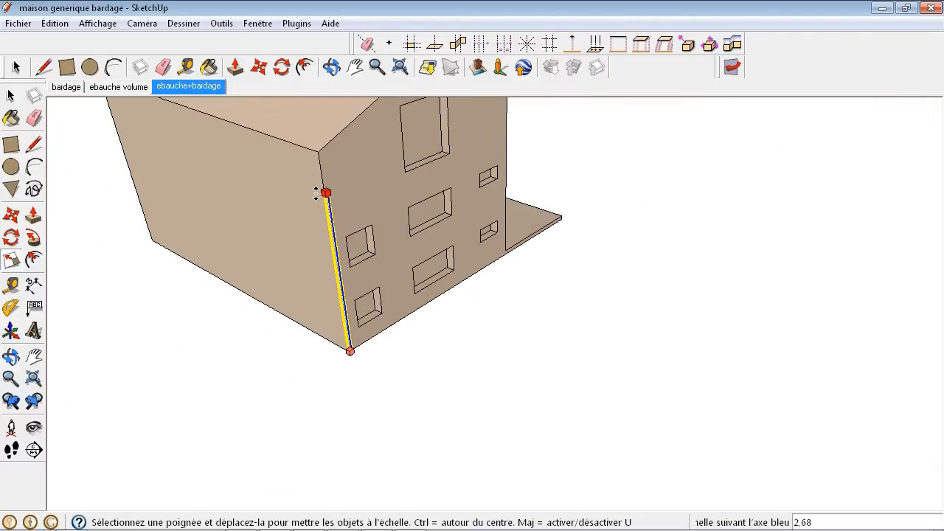
scroll(315, 193, down, 4)
scroll(356, 151, up, 3)
scroll(358, 214, down, 3)
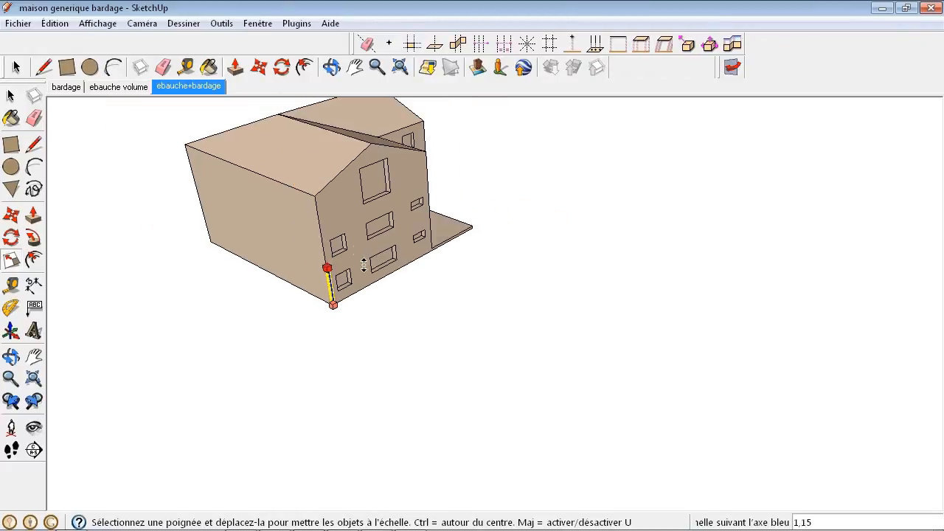
scroll(363, 266, up, 3)
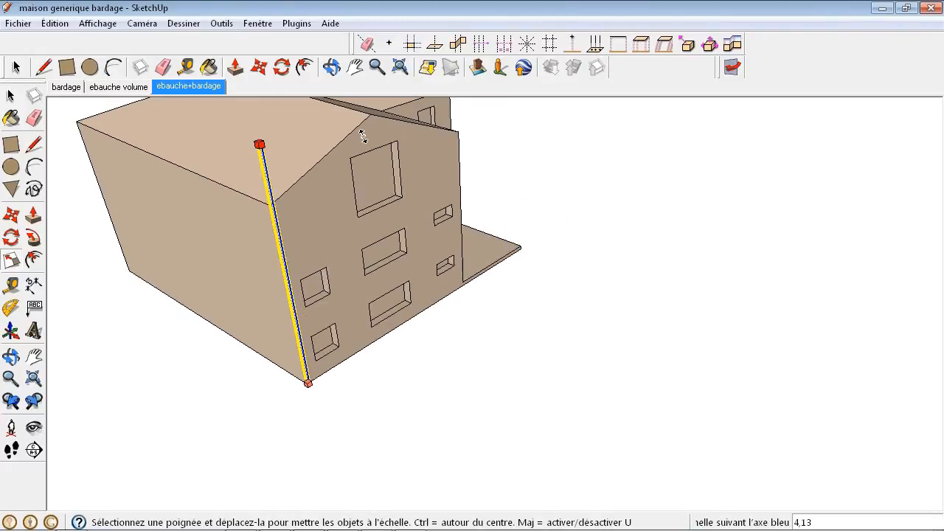
scroll(363, 130, up, 3)
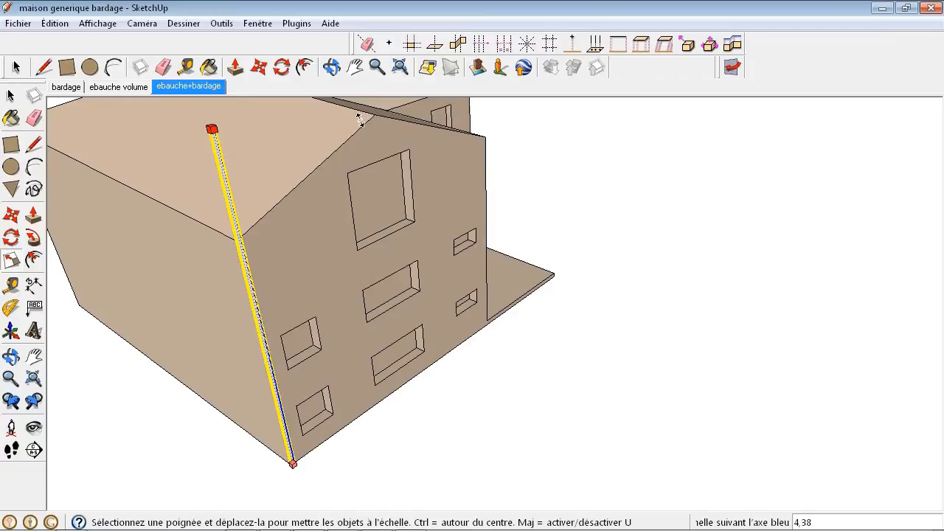
click(374, 115)
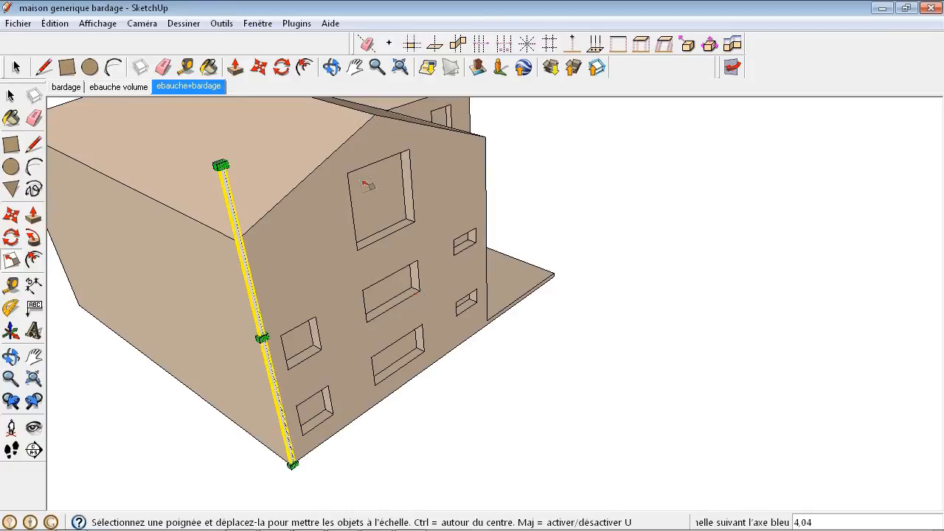
Copy the stretched board 12 cm along the gable's base, from its lower front corner to its opposite lower corner, edge to edge.
middle_drag(275, 436, 196, 407)
scroll(270, 459, up, 5)
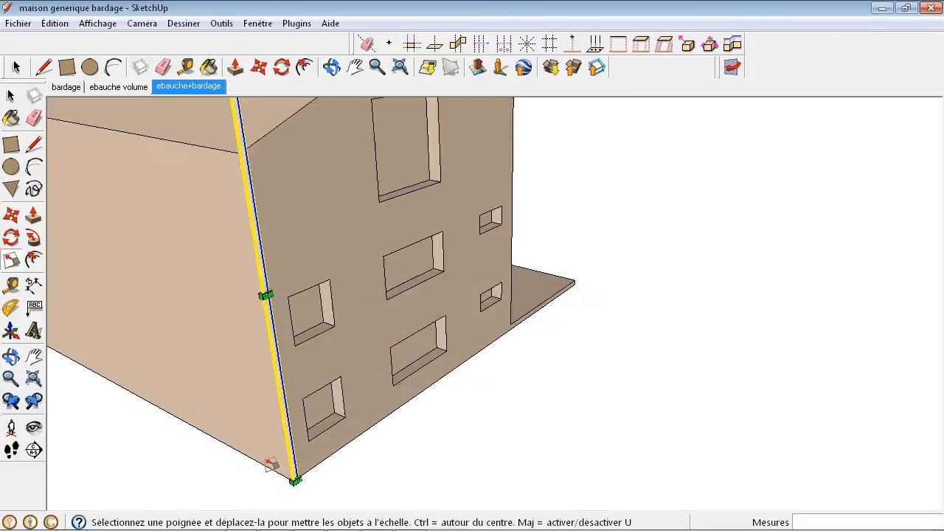
scroll(325, 487, up, 3)
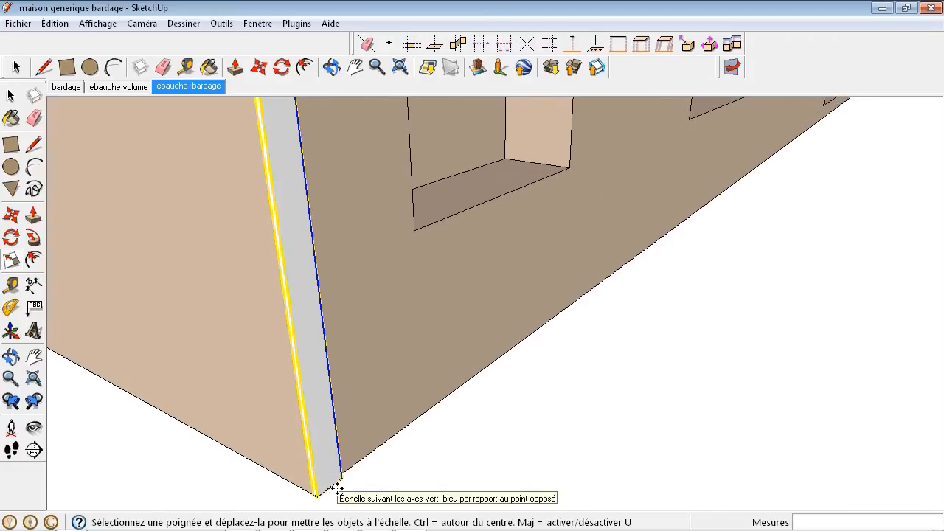
click(11, 214)
scroll(301, 501, up, 1)
scroll(304, 499, up, 3)
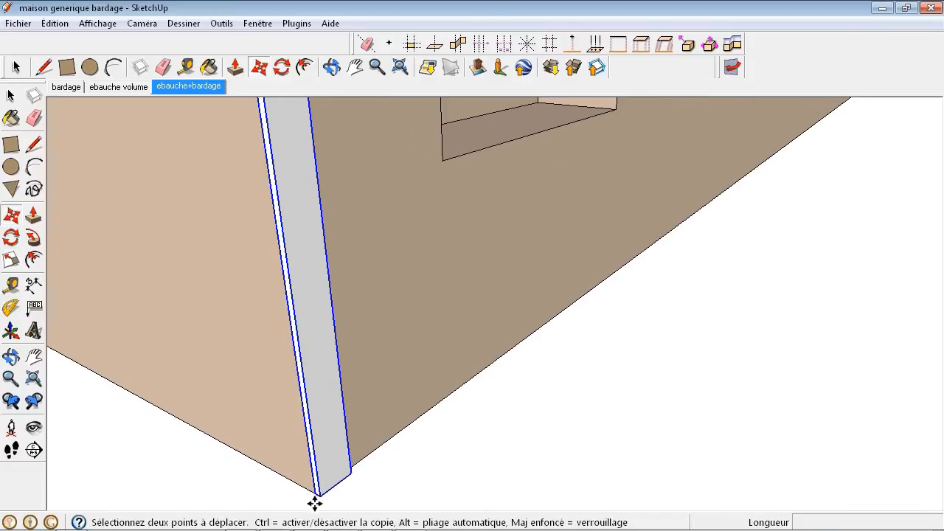
scroll(324, 497, up, 1)
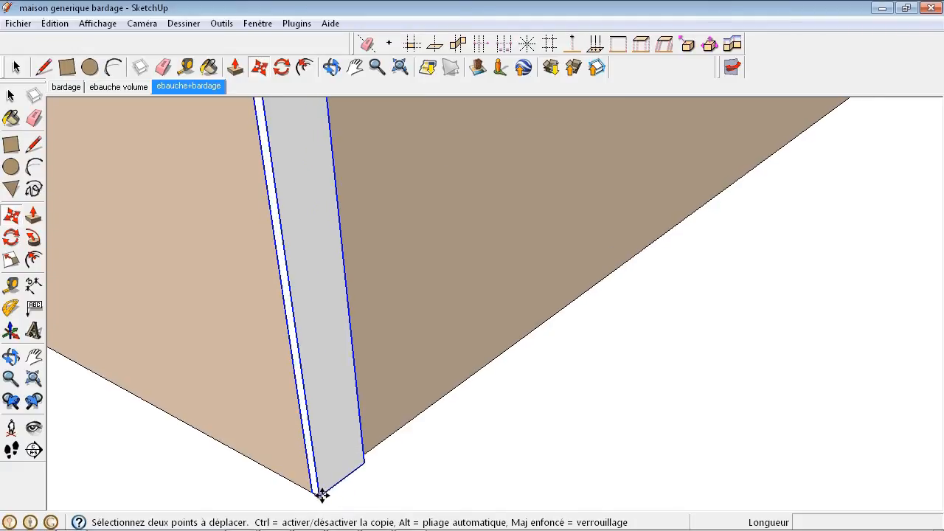
scroll(320, 495, up, 1)
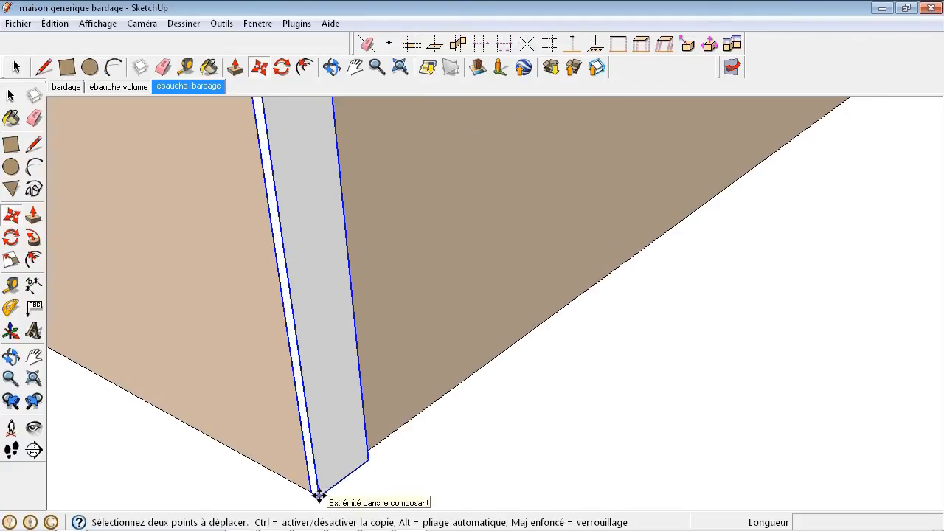
click(319, 495)
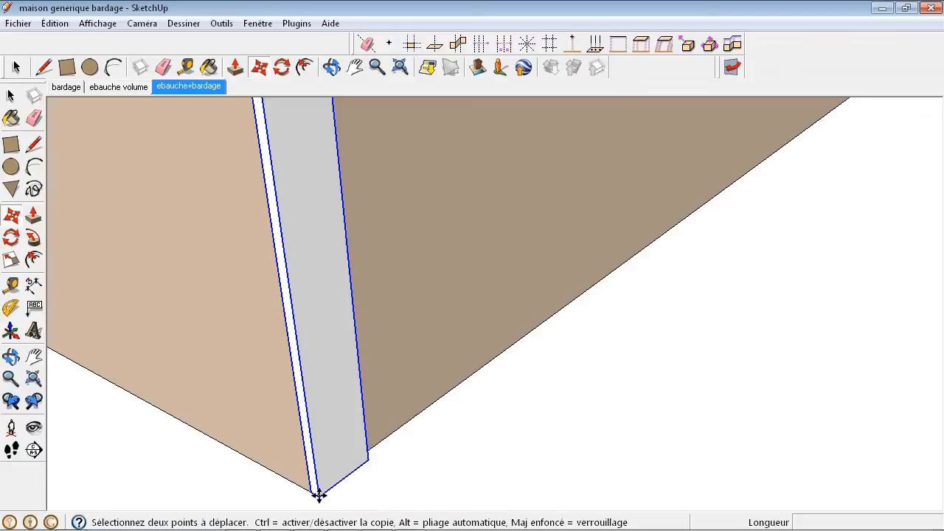
key(ctrl)
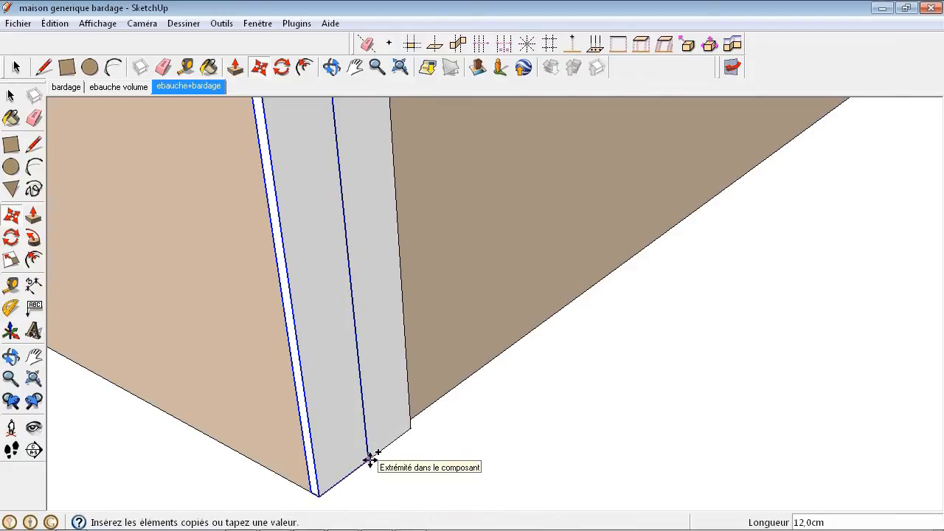
click(369, 455)
Multiply the board copy by 81 to cover the gable facade with evenly spaced boards.
scroll(242, 447, down, 6)
scroll(337, 480, down, 3)
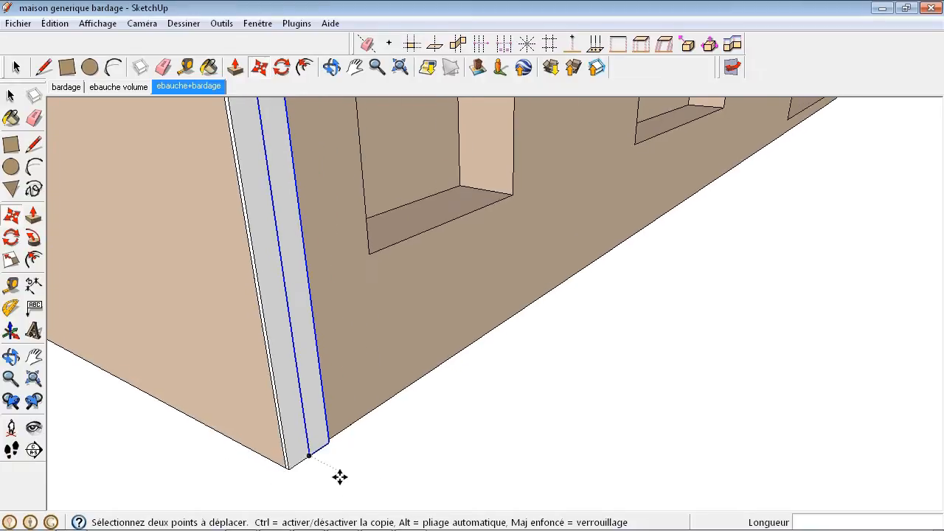
scroll(369, 484, down, 2)
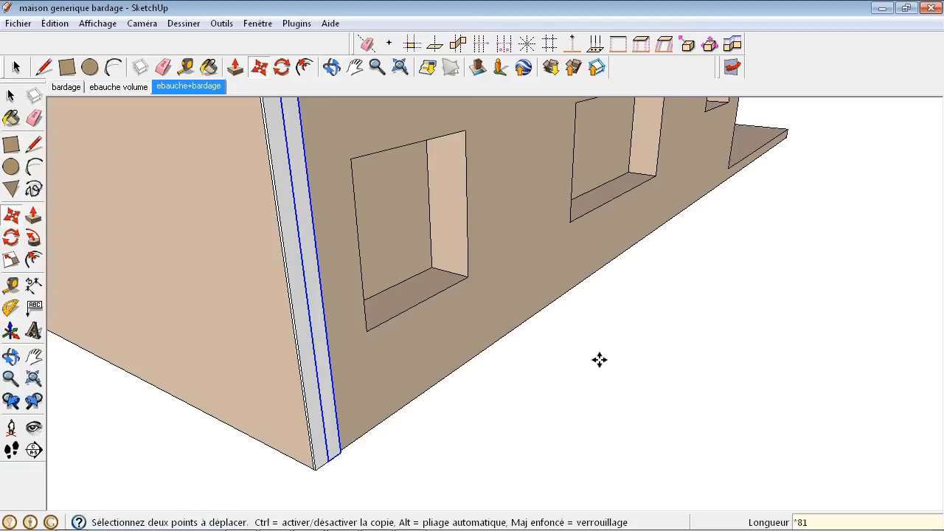
key(Return)
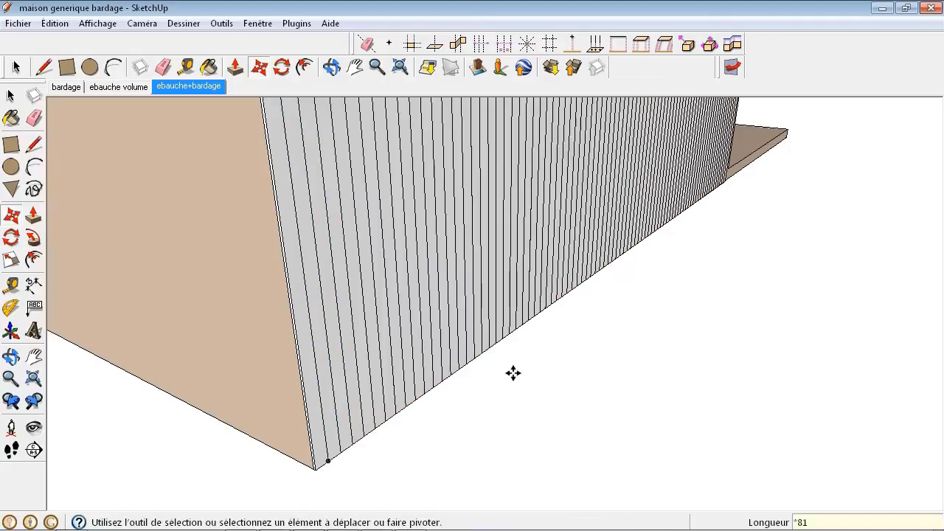
Copy the last board 12 cm further along the base at the far end of the gable cladding.
middle_drag(583, 288, 307, 421)
scroll(306, 423, down, 5)
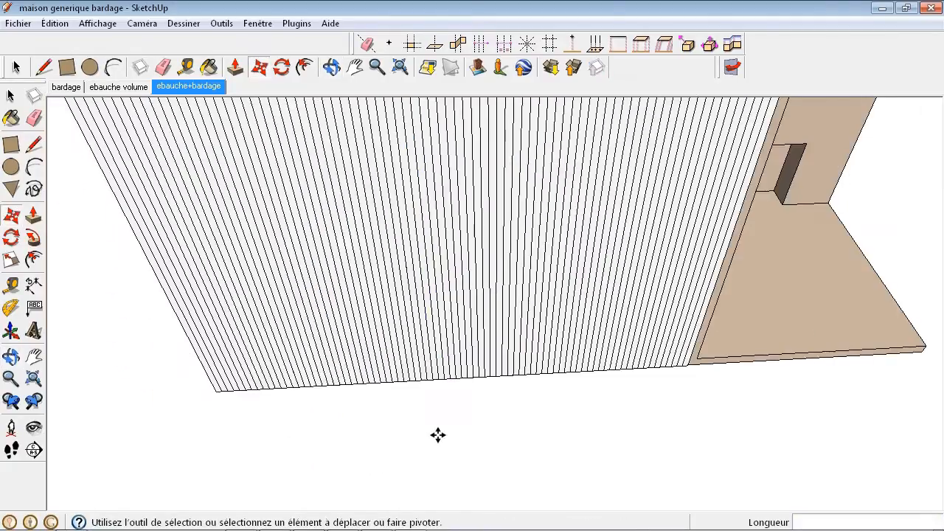
scroll(585, 332, up, 5)
scroll(560, 479, up, 3)
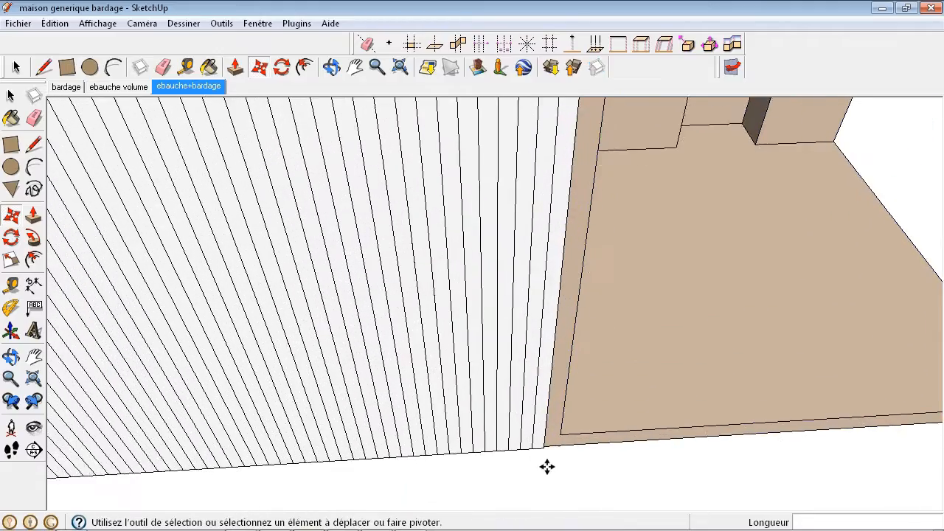
click(18, 214)
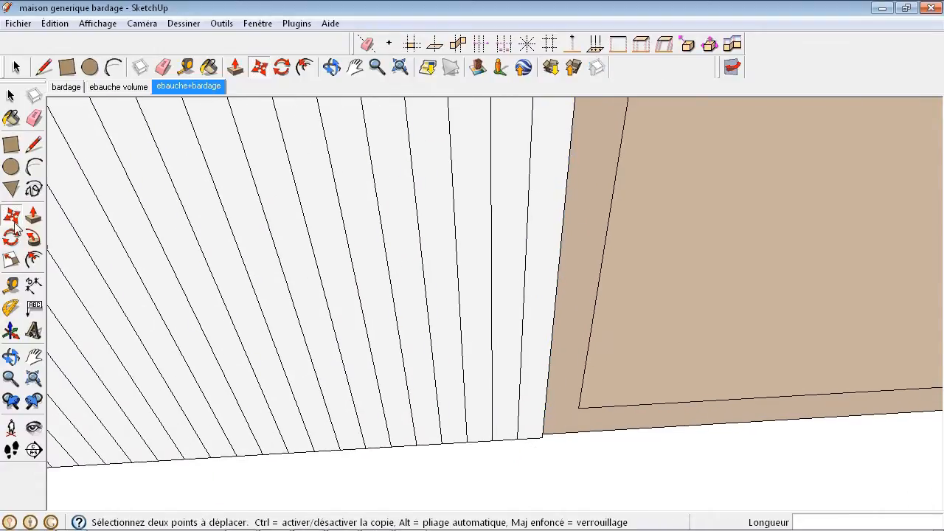
scroll(523, 457, up, 2)
scroll(543, 424, up, 2)
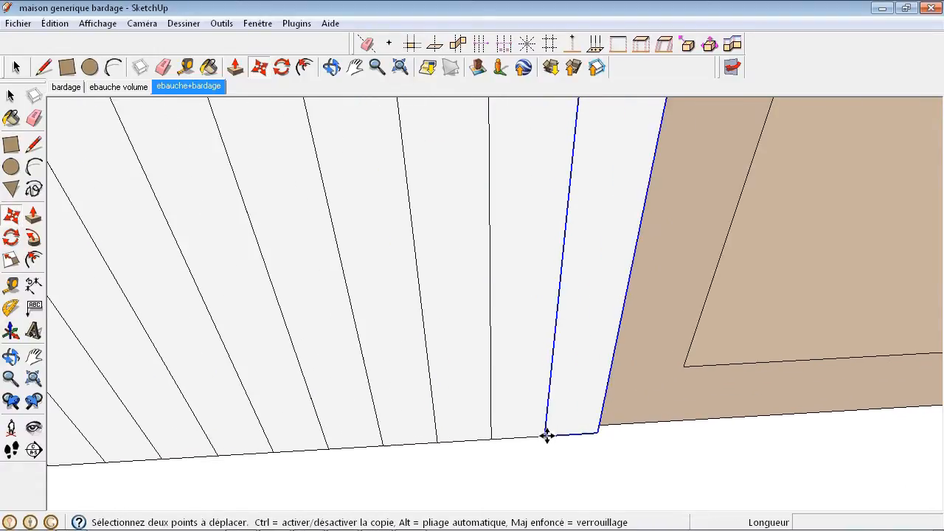
click(543, 435)
key(ctrl)
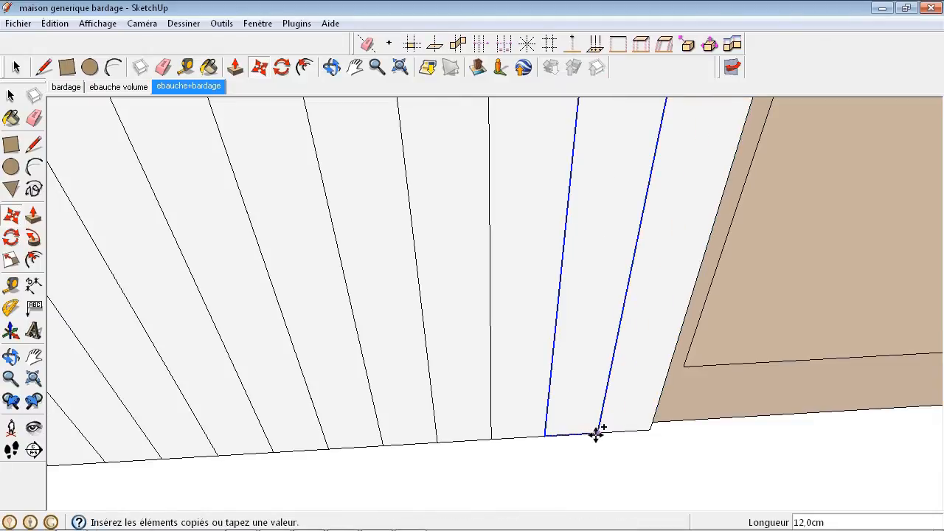
click(596, 432)
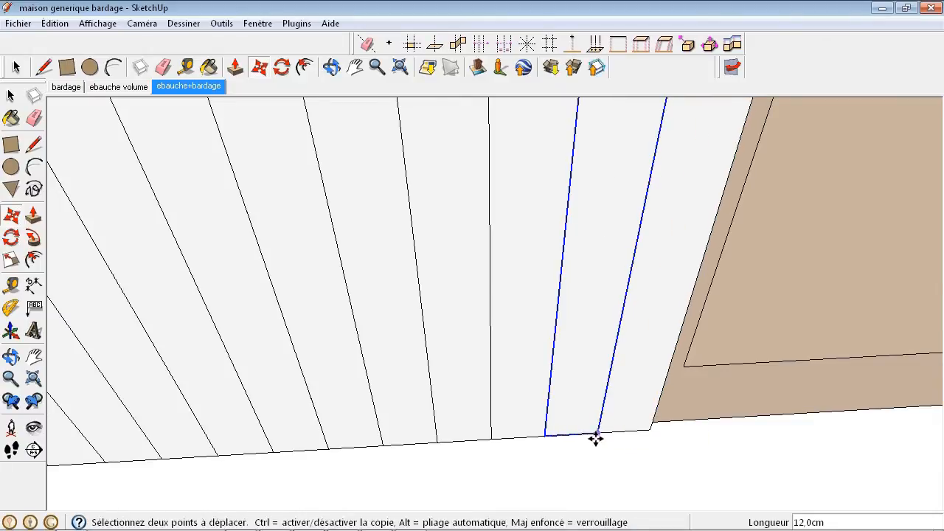
Open the first board at the upper end of the starting gable corner for component editing.
scroll(527, 381, down, 5)
scroll(632, 414, down, 6)
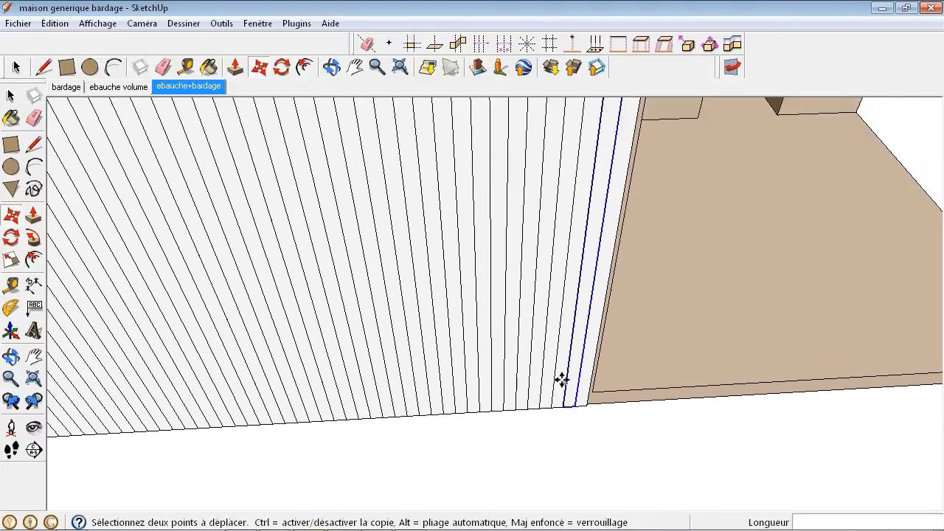
middle_drag(557, 395, 398, 376)
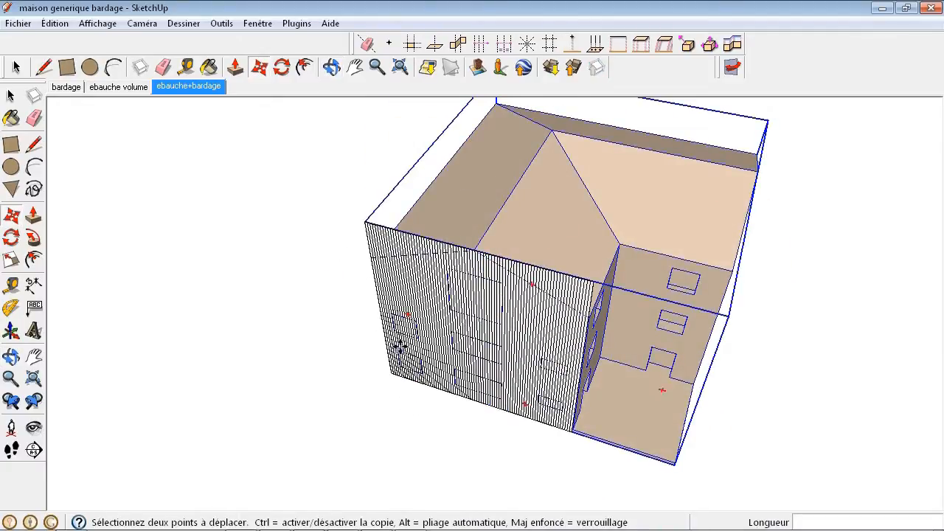
scroll(373, 373, up, 4)
scroll(480, 445, down, 5)
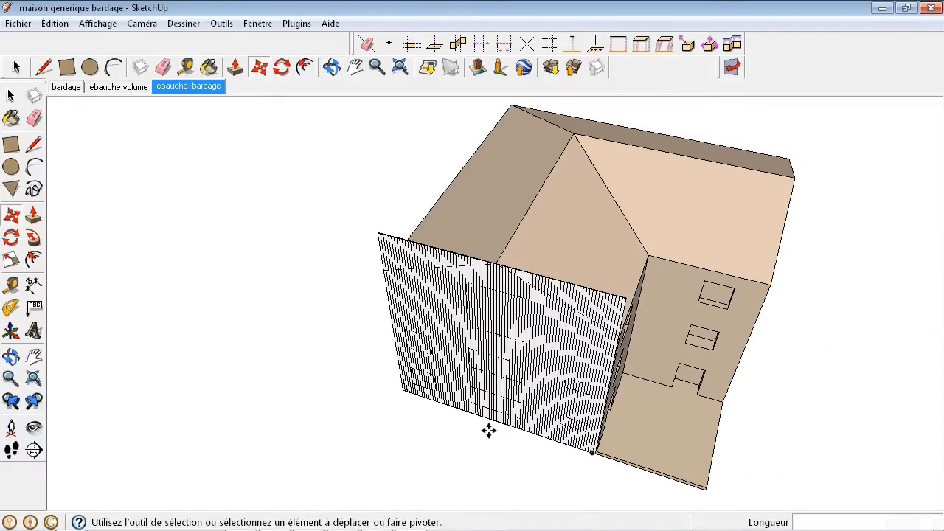
middle_drag(488, 431, 674, 413)
scroll(374, 259, up, 5)
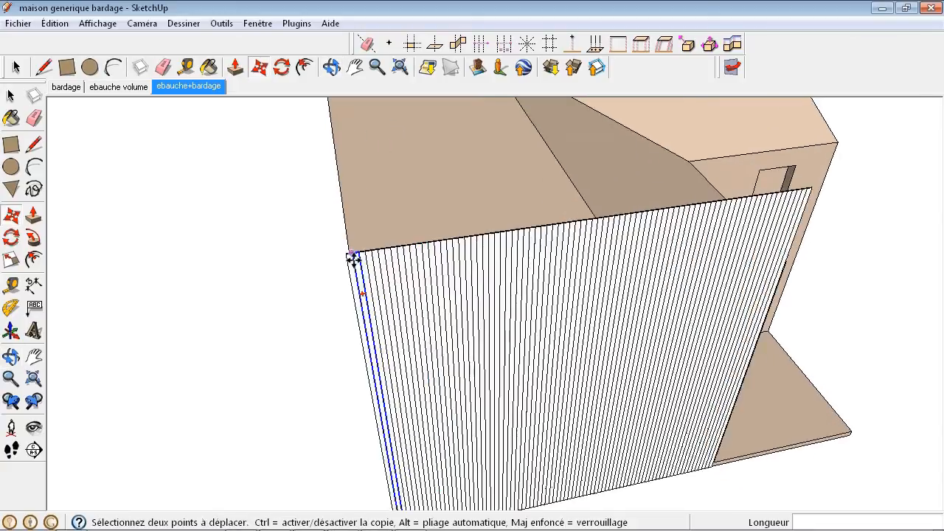
scroll(353, 258, up, 3)
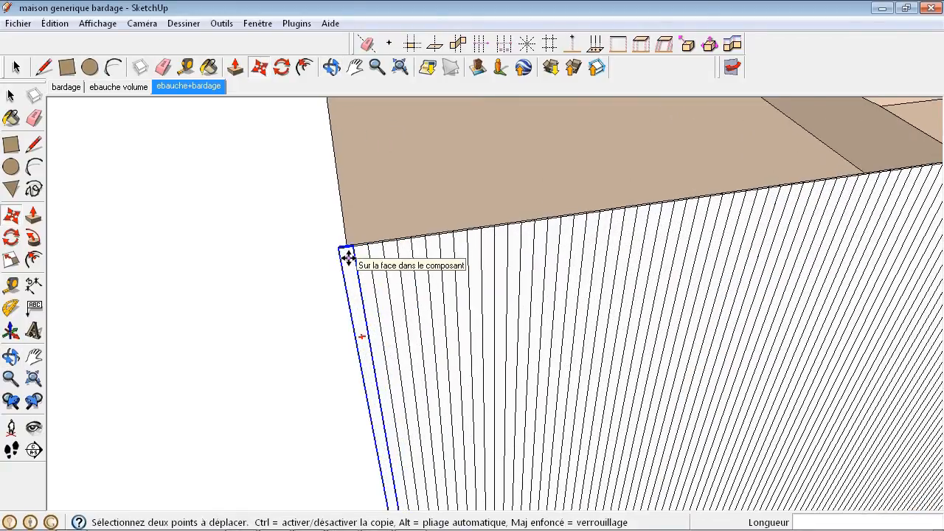
scroll(348, 257, up, 1)
scroll(356, 268, up, 2)
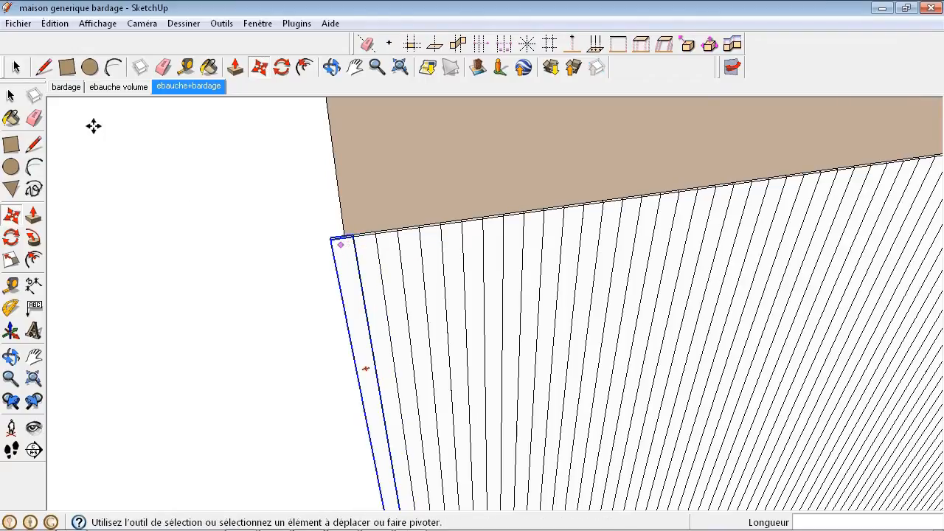
click(11, 98)
click(343, 264)
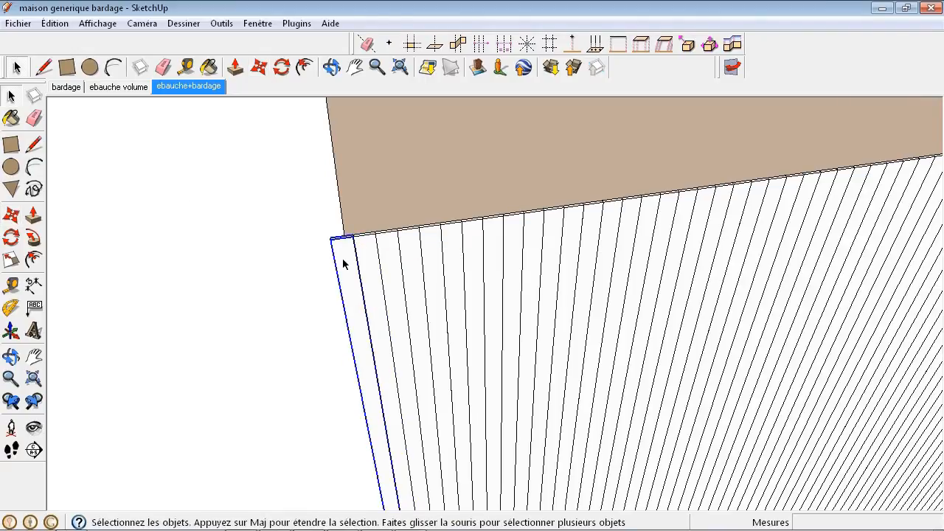
double_click(349, 267)
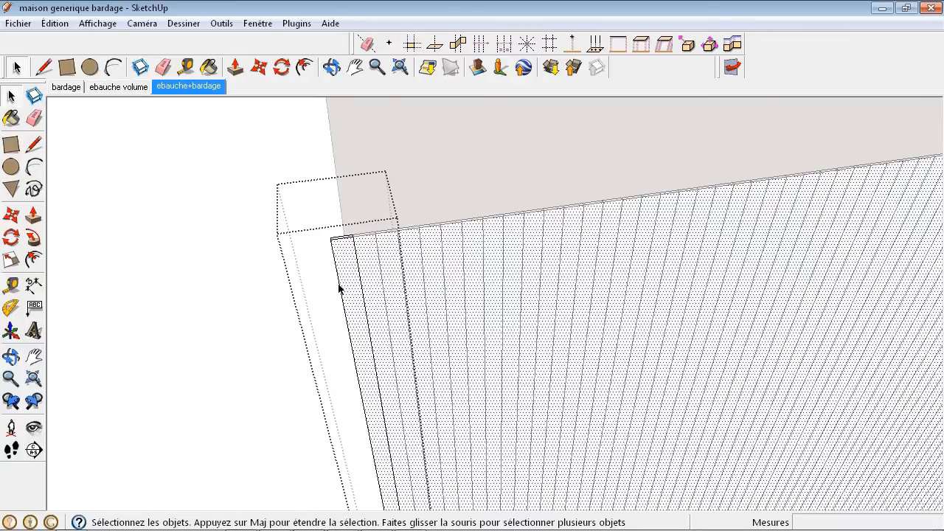
Push the first board's narrow outer side face inward by 2 cm to open a gap between the shared board components.
middle_drag(339, 287, 494, 251)
scroll(356, 295, up, 4)
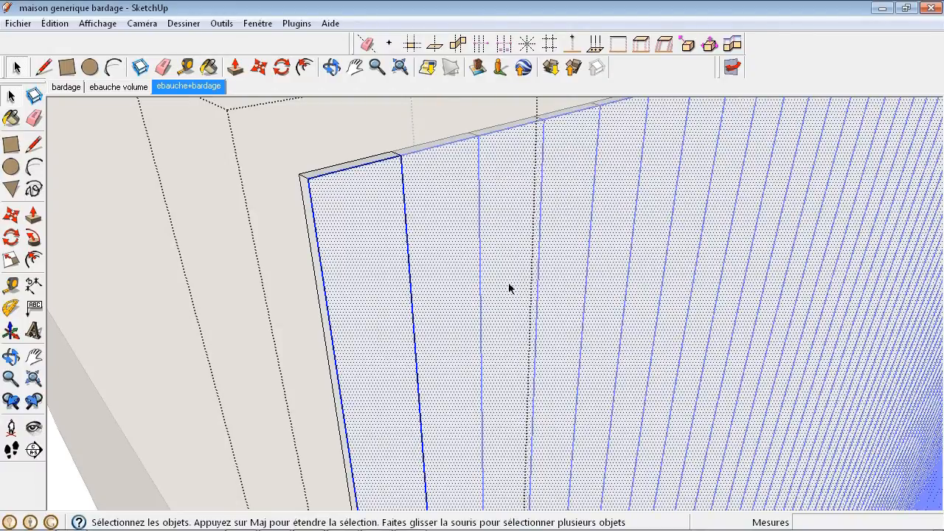
click(33, 215)
scroll(316, 236, up, 3)
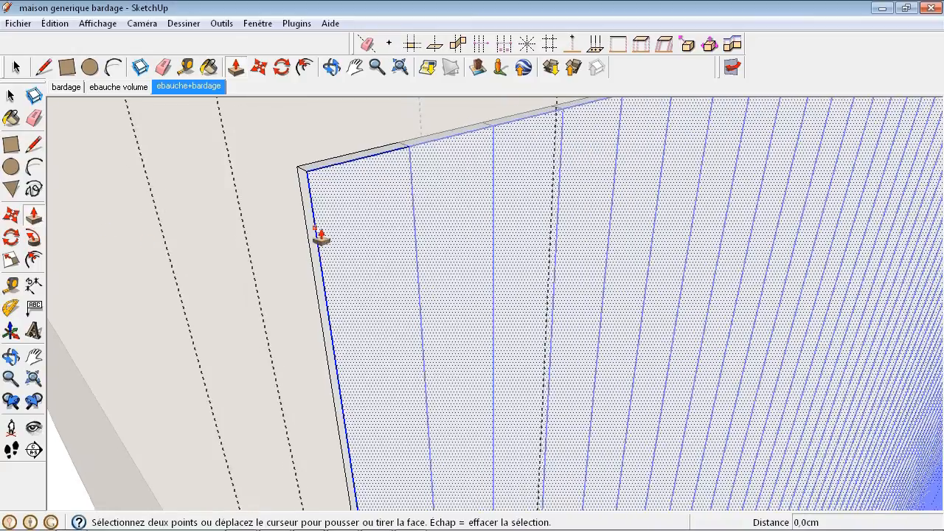
scroll(312, 233, up, 2)
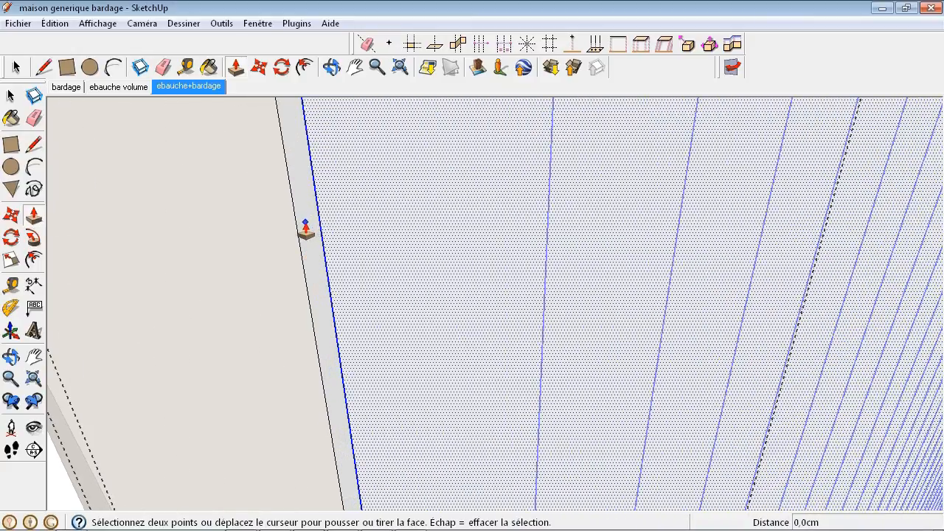
key(space)
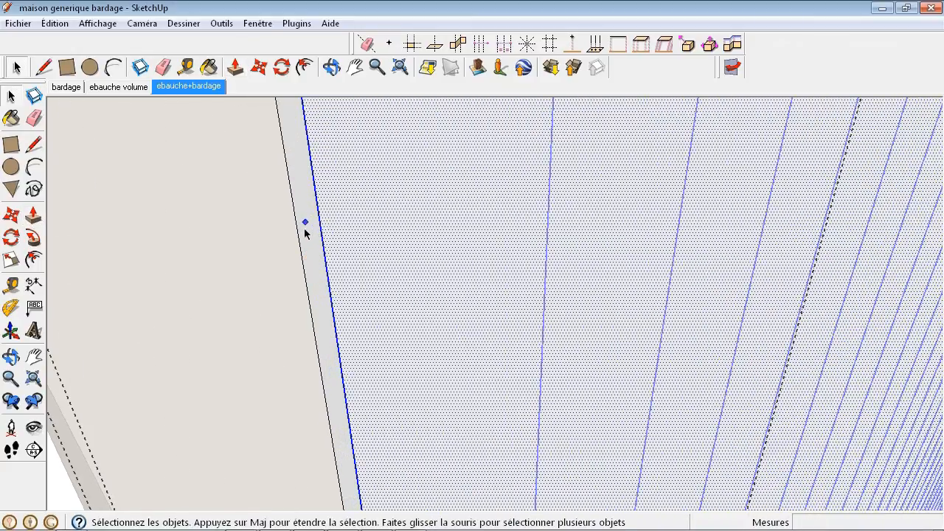
click(312, 236)
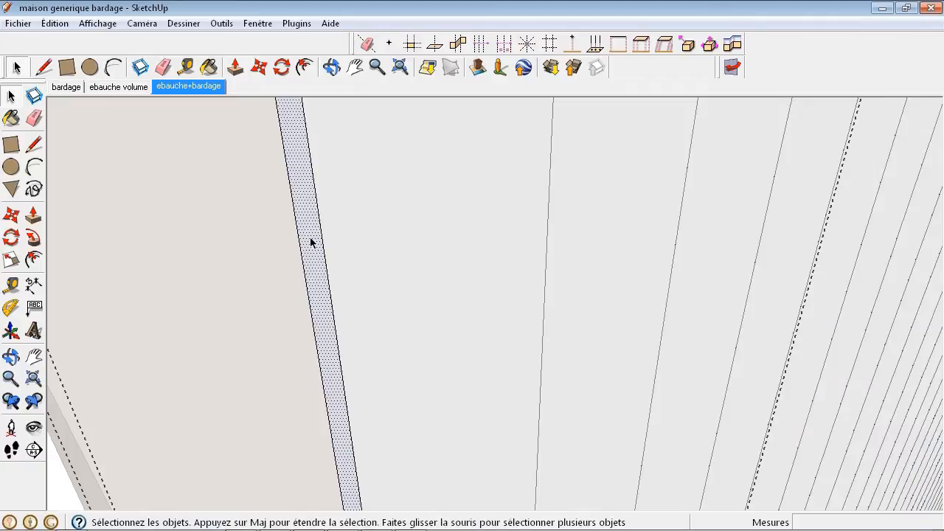
click(34, 217)
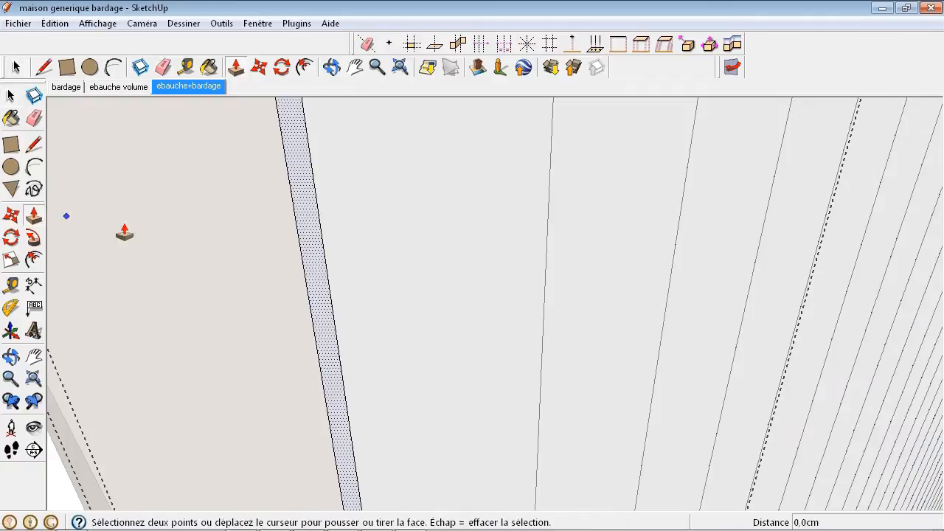
click(310, 228)
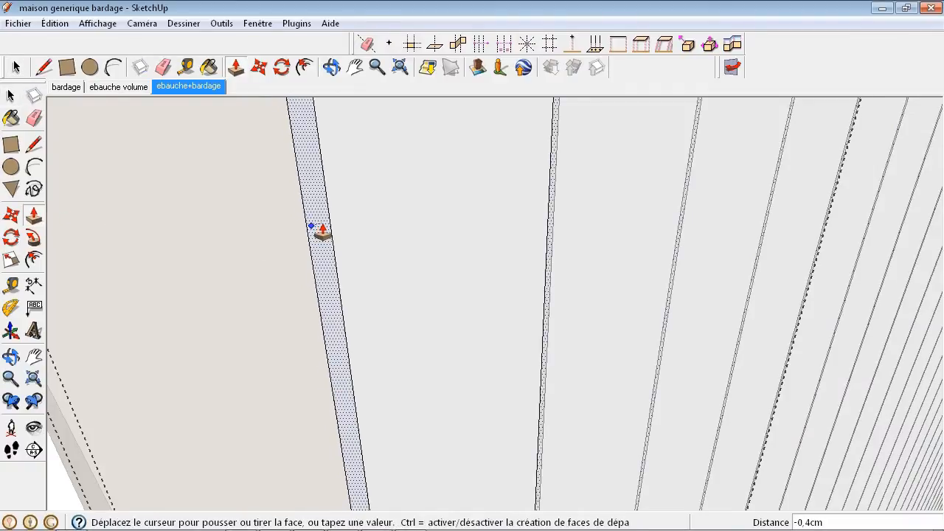
text(1)
key(Return)
scroll(316, 228, down, 10)
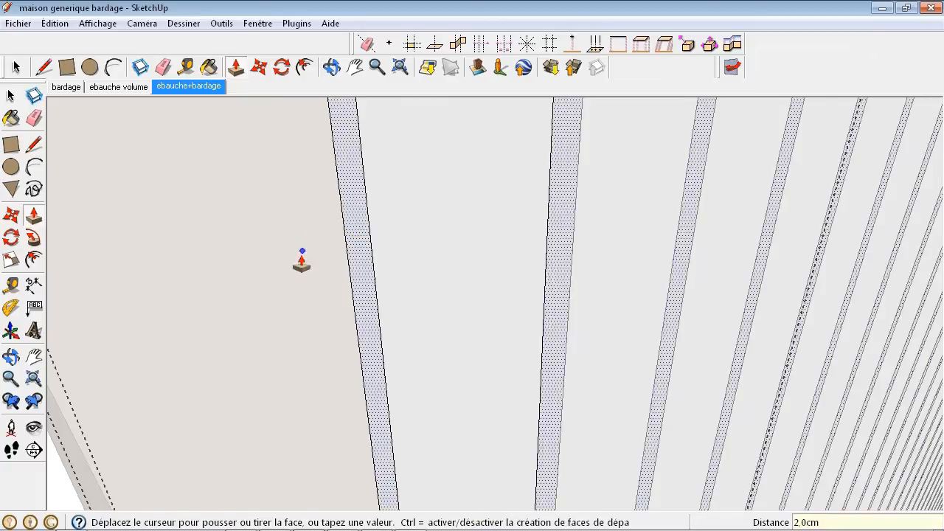
Check the gaps between the boards across the gable and close the board component.
scroll(416, 293, up, 1)
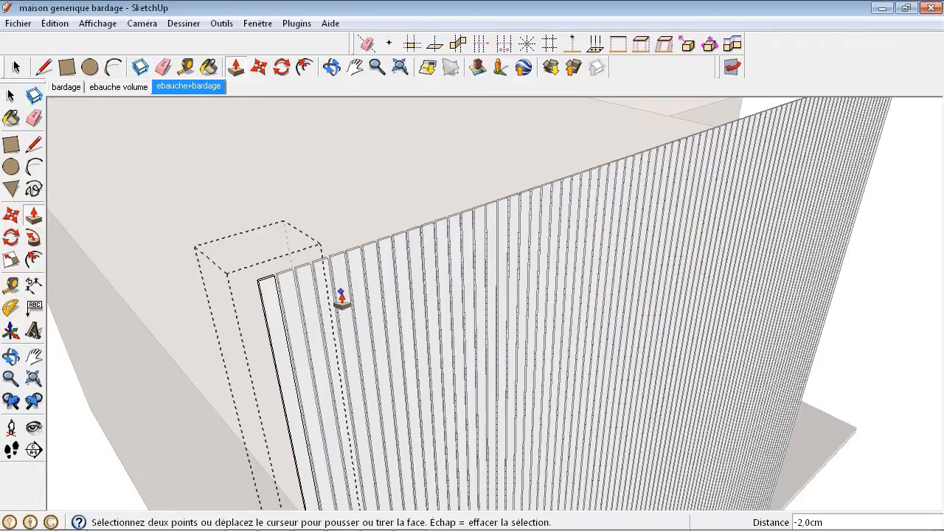
scroll(376, 314, down, 1)
middle_drag(628, 301, 214, 240)
scroll(208, 268, down, 3)
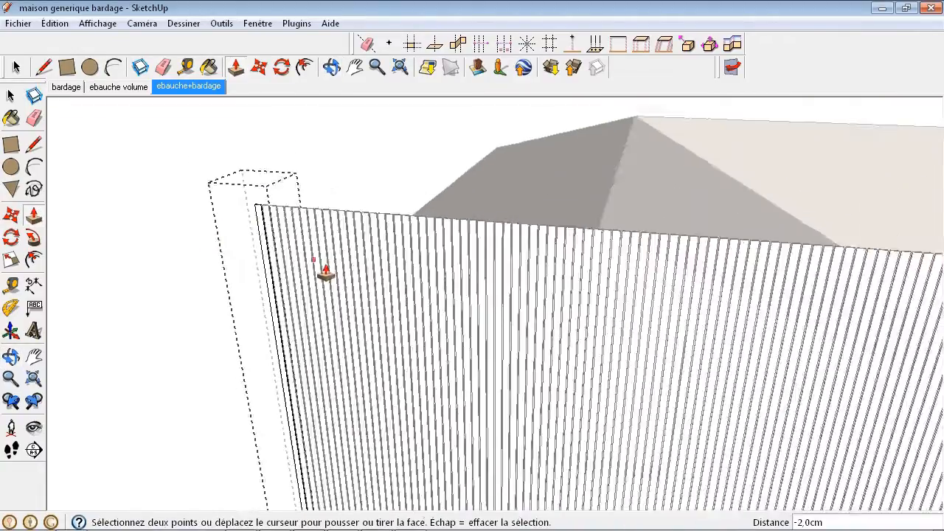
click(10, 95)
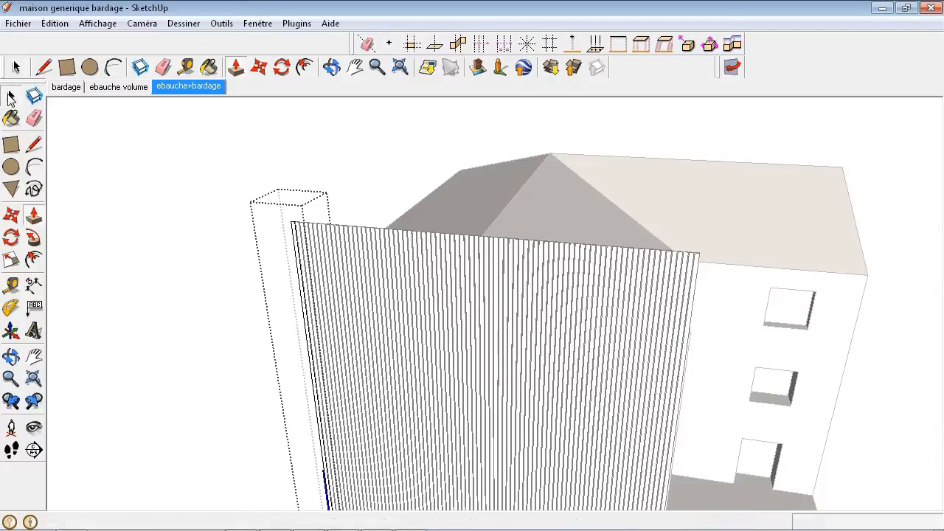
middle_drag(583, 354, 598, 268)
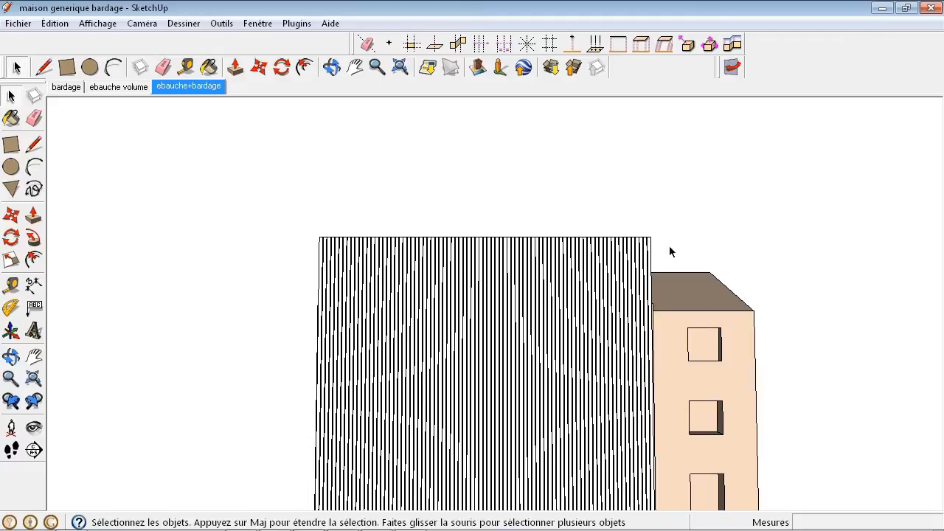
Select all the gable boards, leave the house out of the selection, and combine them into a group.
drag(673, 249, 269, 202)
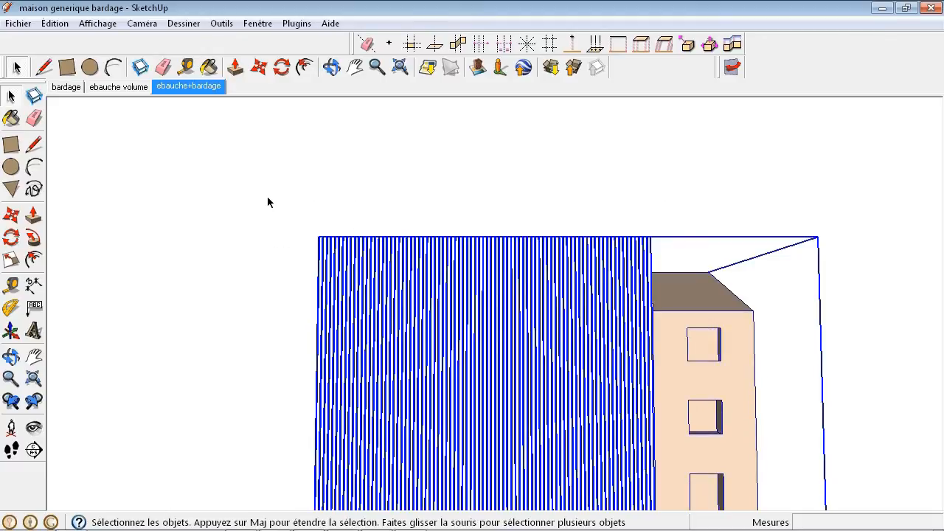
shift+click(679, 334)
middle_drag(671, 287, 544, 406)
right_click(567, 351)
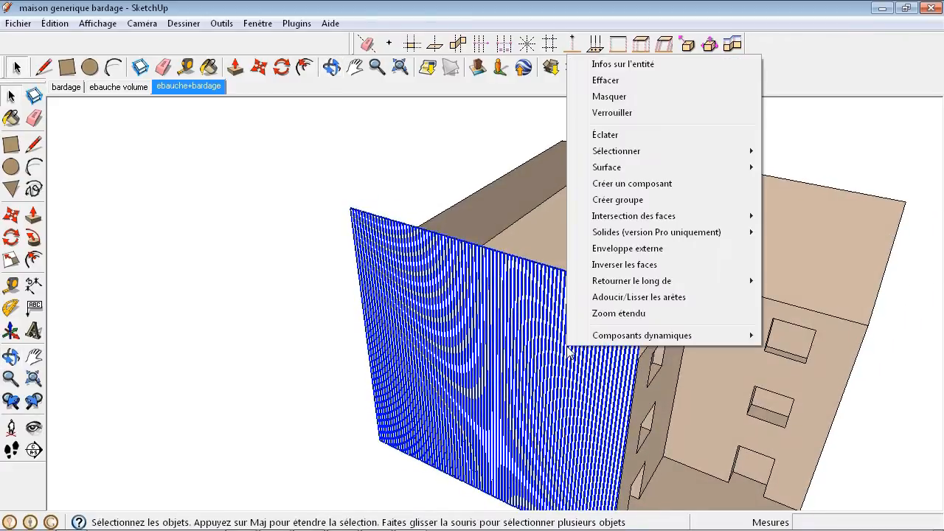
click(618, 200)
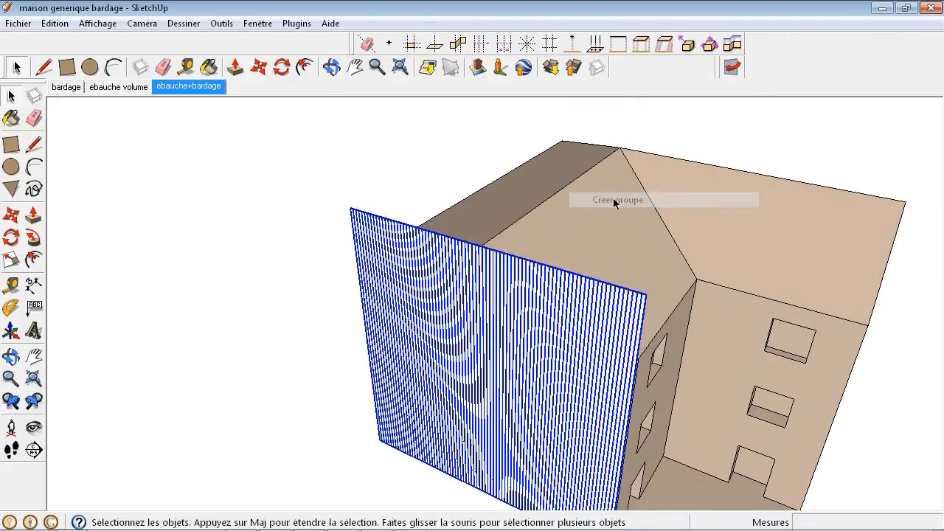
Select the cladding group and examine from behind where its boards extend above the roof slopes.
click(281, 246)
click(543, 305)
middle_drag(468, 326, 415, 293)
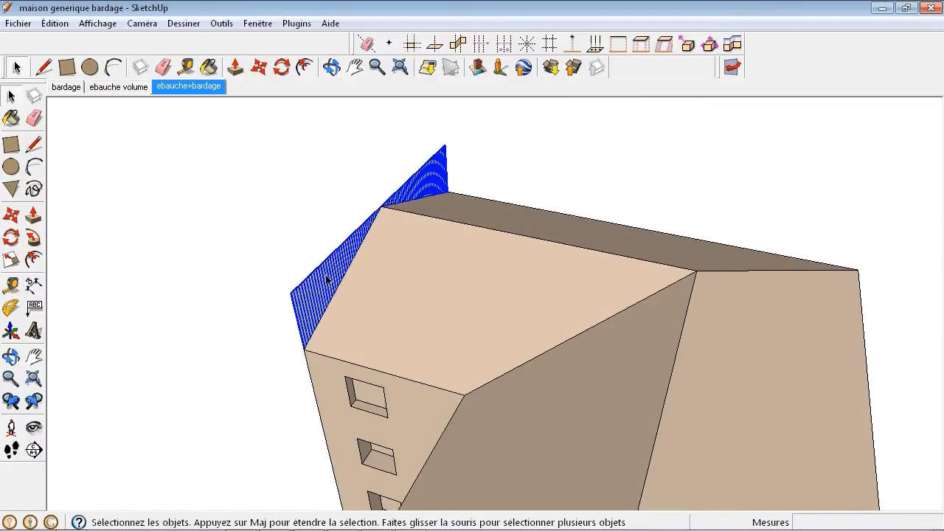
middle_drag(249, 239, 351, 292)
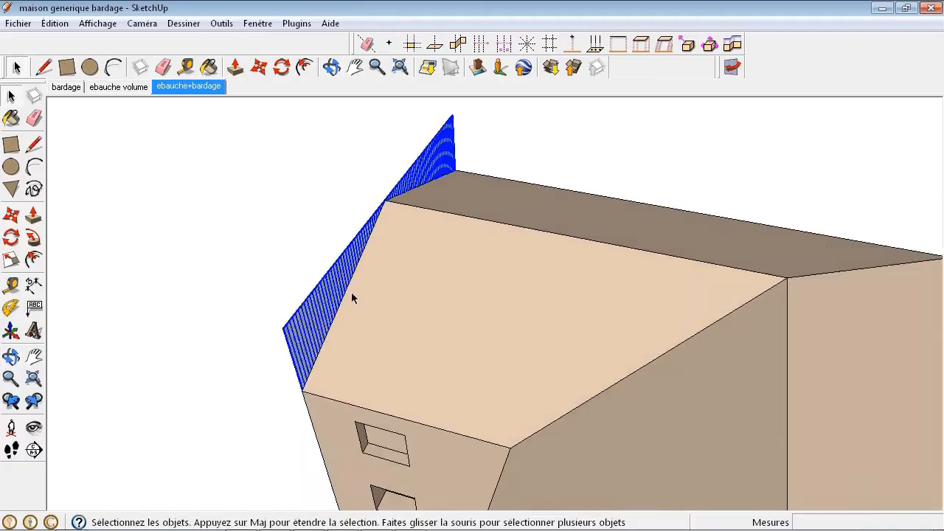
scroll(351, 292, up, 3)
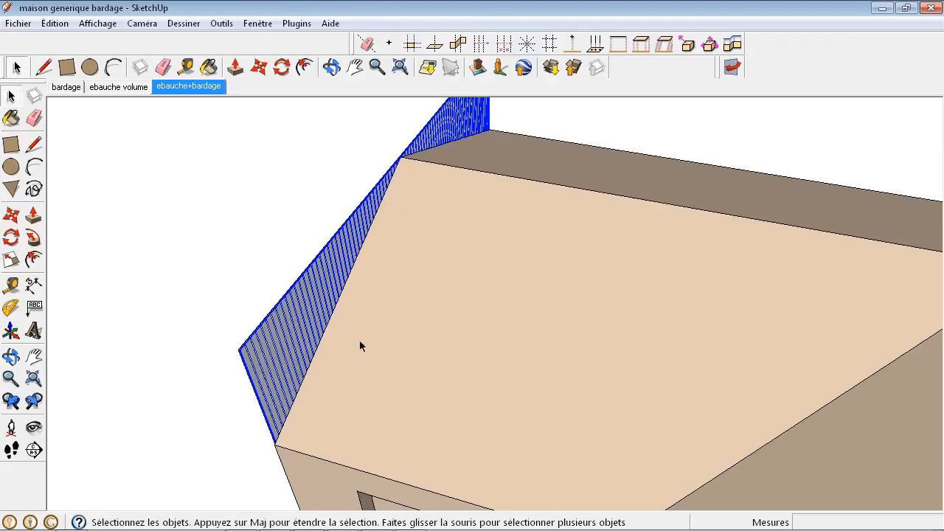
middle_drag(340, 352, 289, 337)
scroll(288, 330, down, 1)
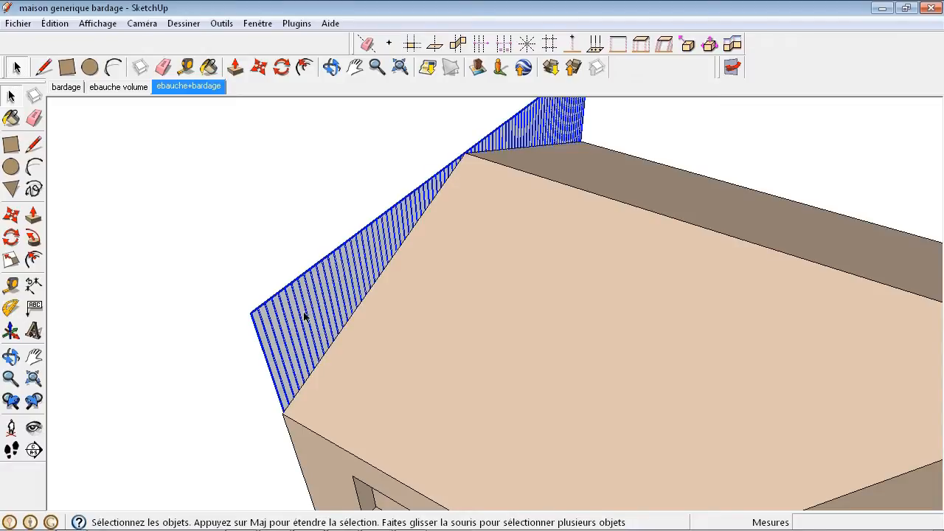
scroll(304, 315, down, 1)
Open the cladding group for editing and close the board component opened inside it.
double_click(300, 317)
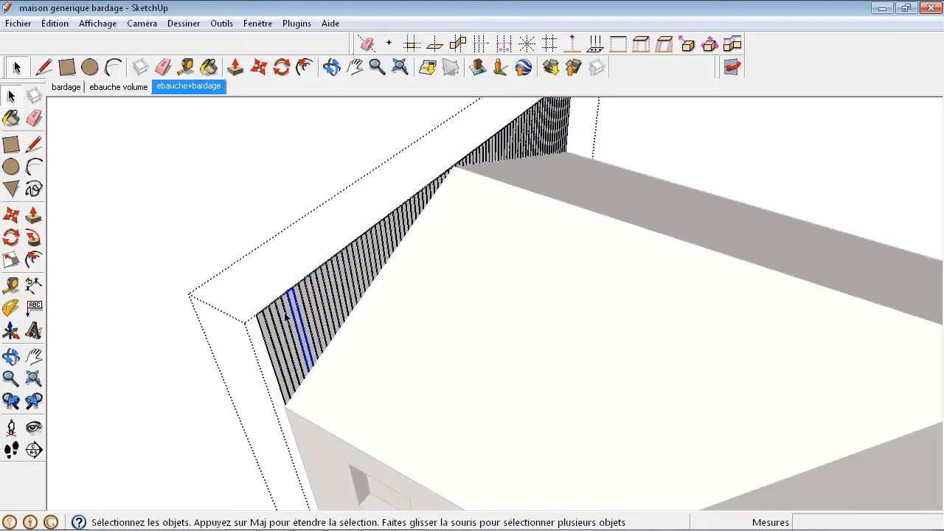
middle_drag(213, 292, 588, 274)
scroll(533, 406, up, 4)
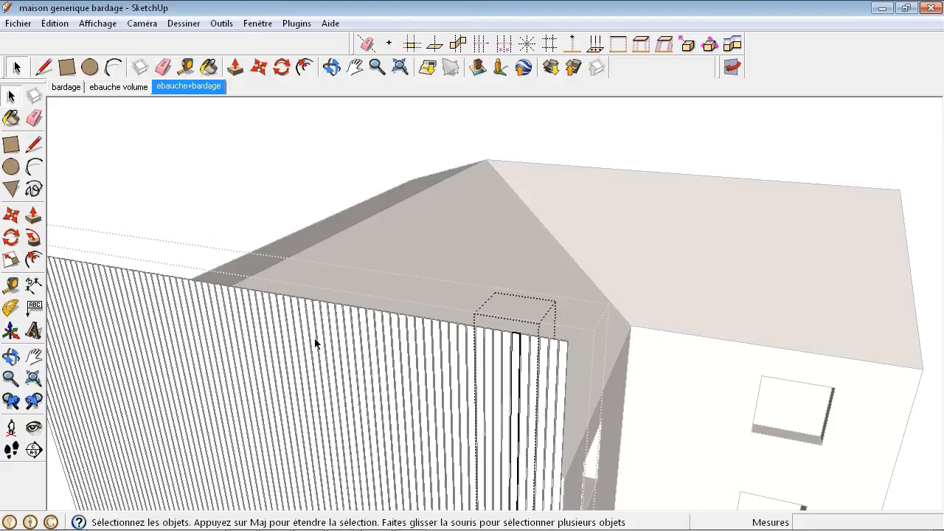
scroll(443, 352, down, 5)
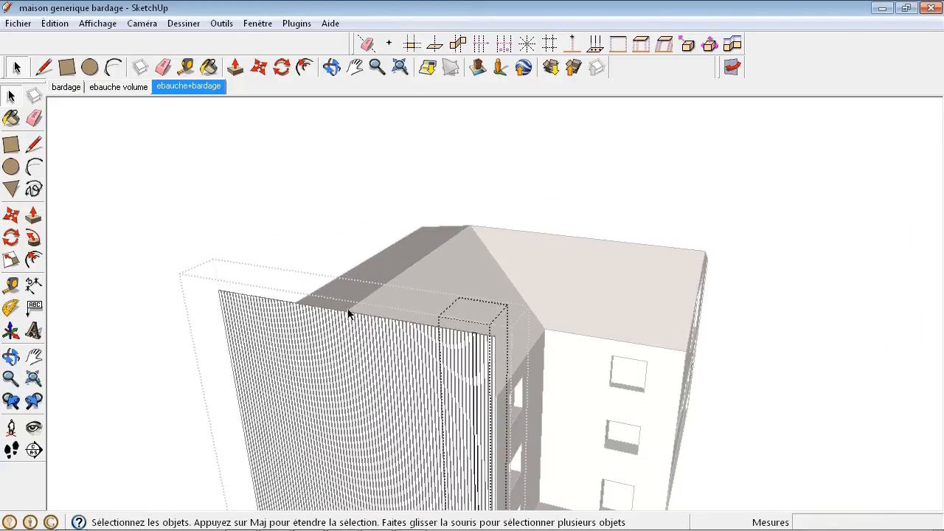
middle_drag(347, 315, 523, 283)
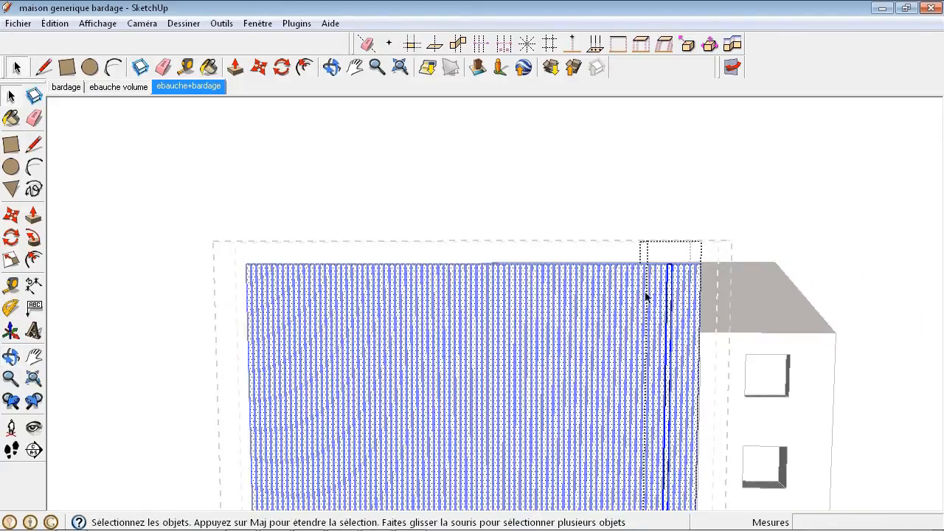
right_click(559, 313)
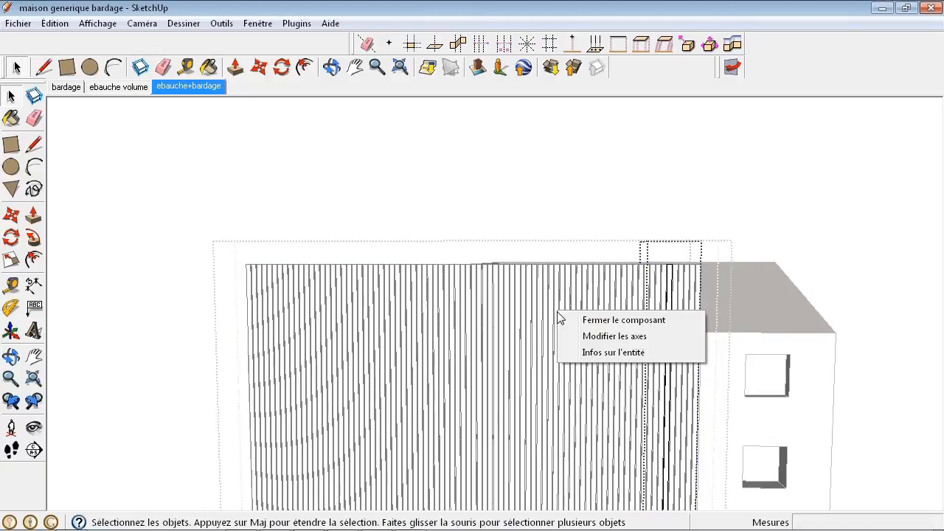
click(701, 273)
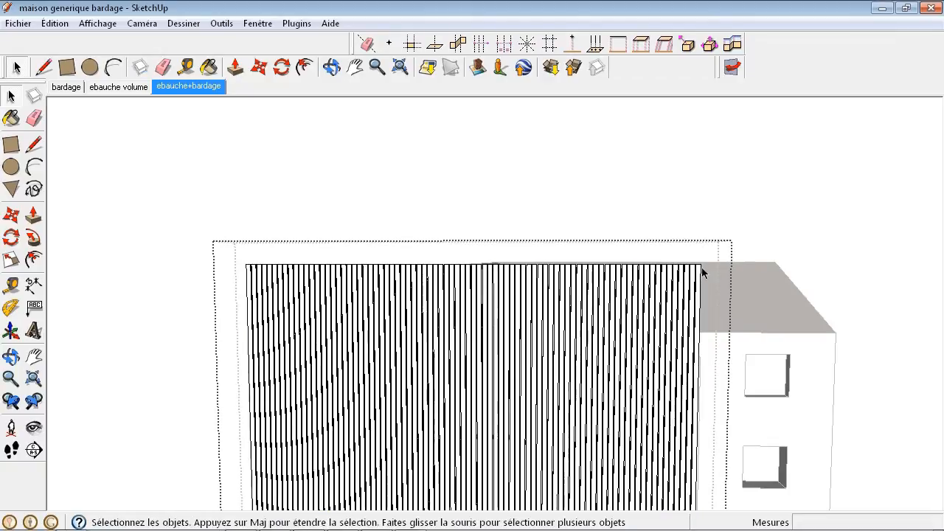
Explode all the board components inside the cladding group, close the group and select it.
drag(705, 268, 231, 256)
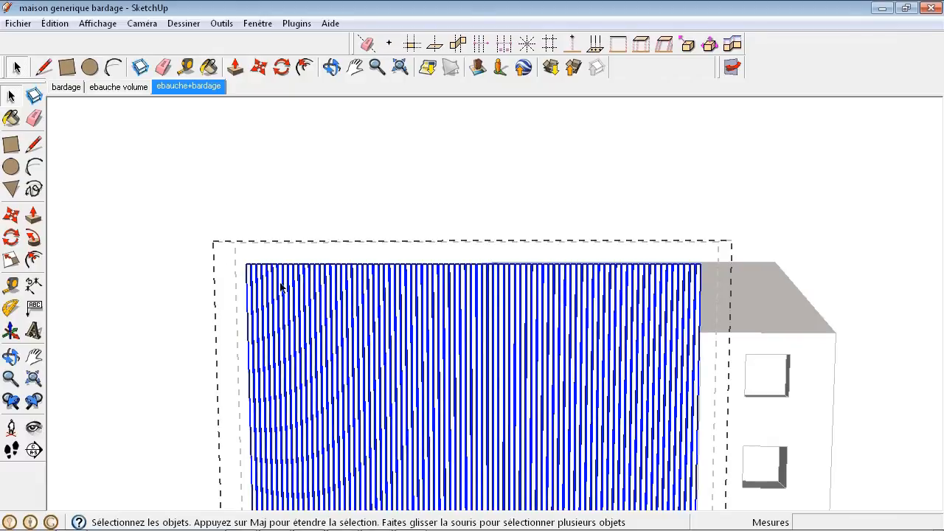
right_click(352, 283)
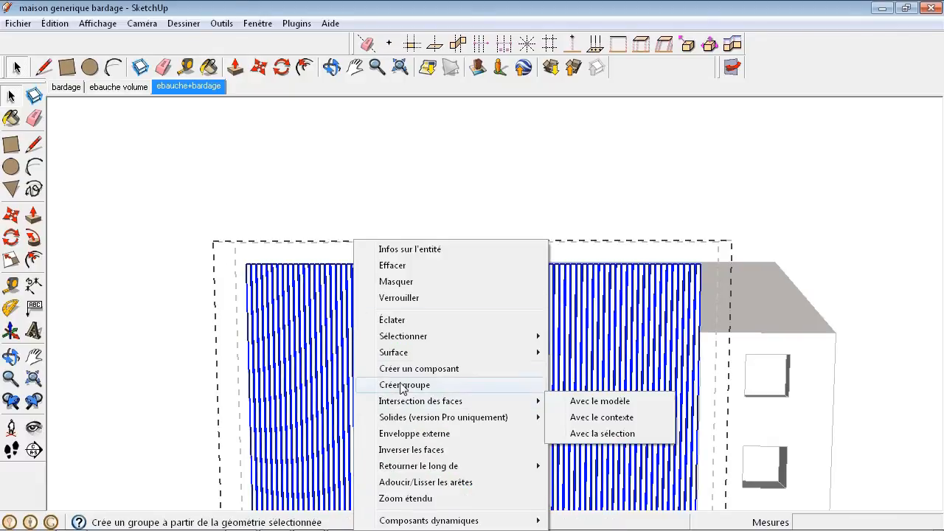
click(392, 320)
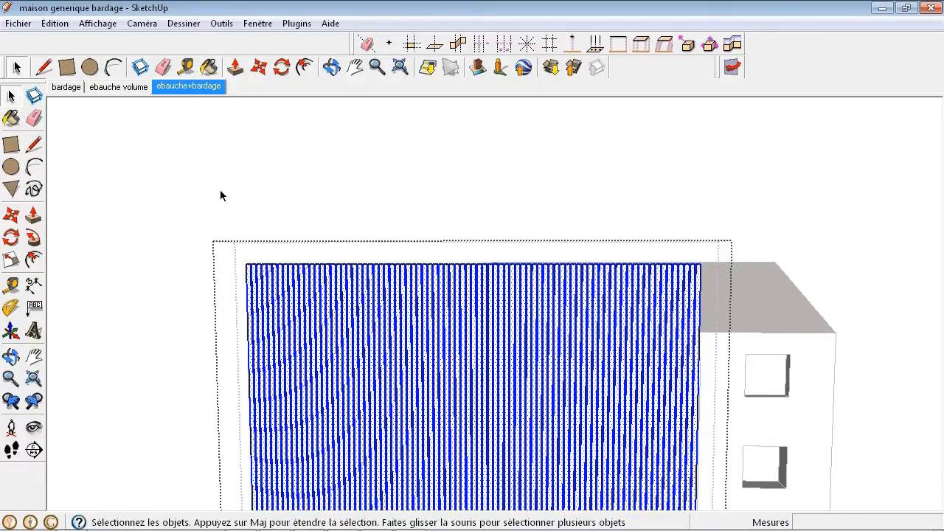
click(232, 215)
click(461, 306)
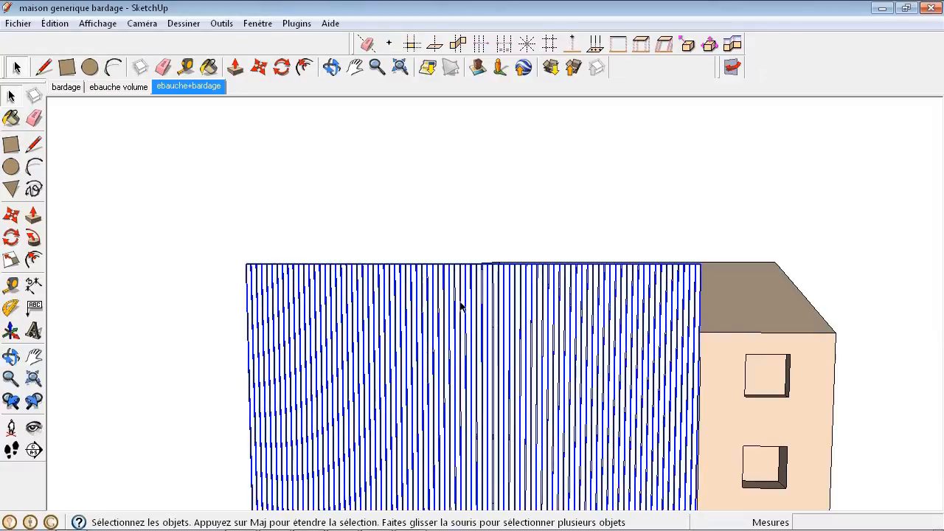
Open the cladding group to inspect the exploded board faces along the gable, and close it again.
double_click(519, 320)
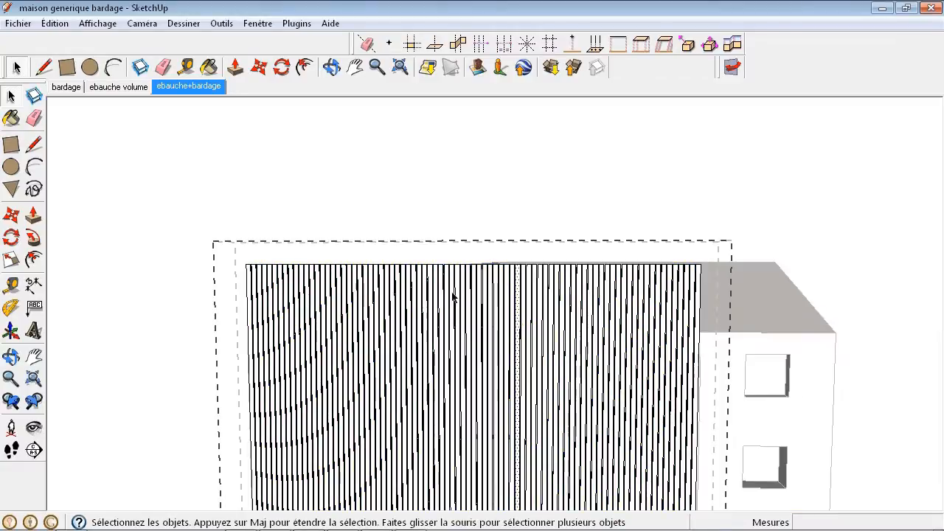
middle_drag(410, 345, 356, 468)
scroll(393, 313, up, 3)
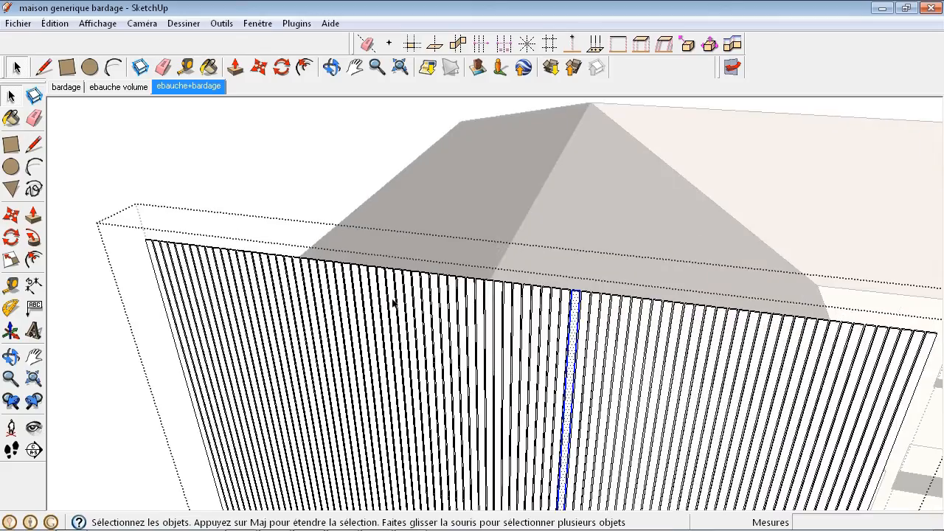
scroll(238, 255, up, 3)
scroll(221, 262, down, 3)
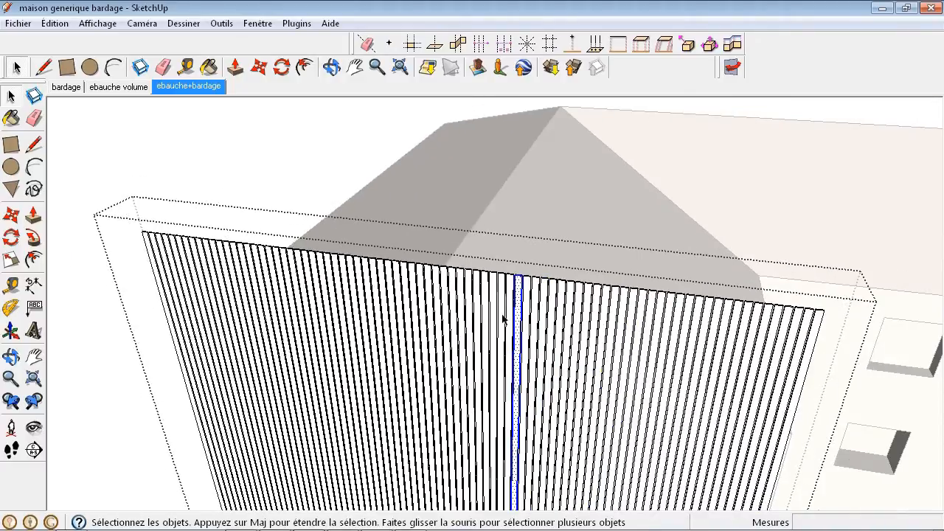
scroll(454, 314, down, 3)
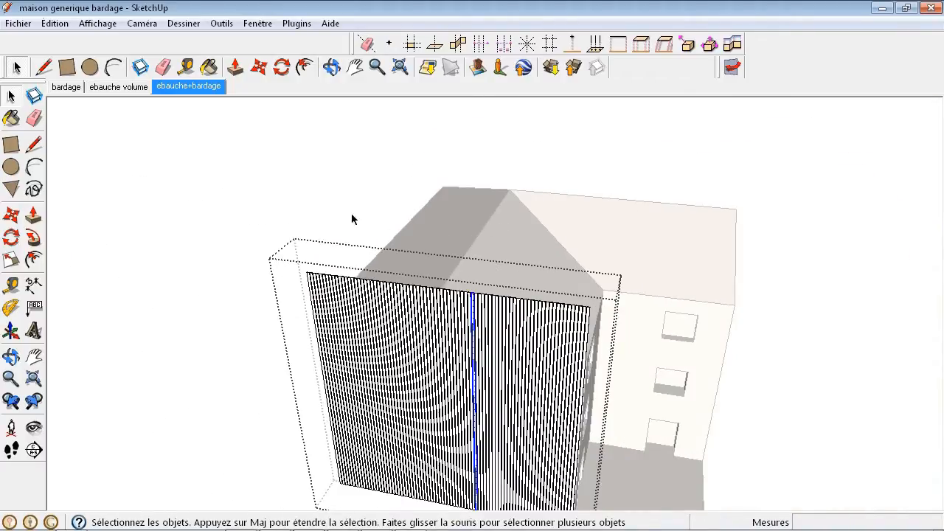
click(318, 219)
scroll(318, 220, down, 1)
Leave group editing, explode the whole cladding group into loose geometry and clear the selection.
click(425, 331)
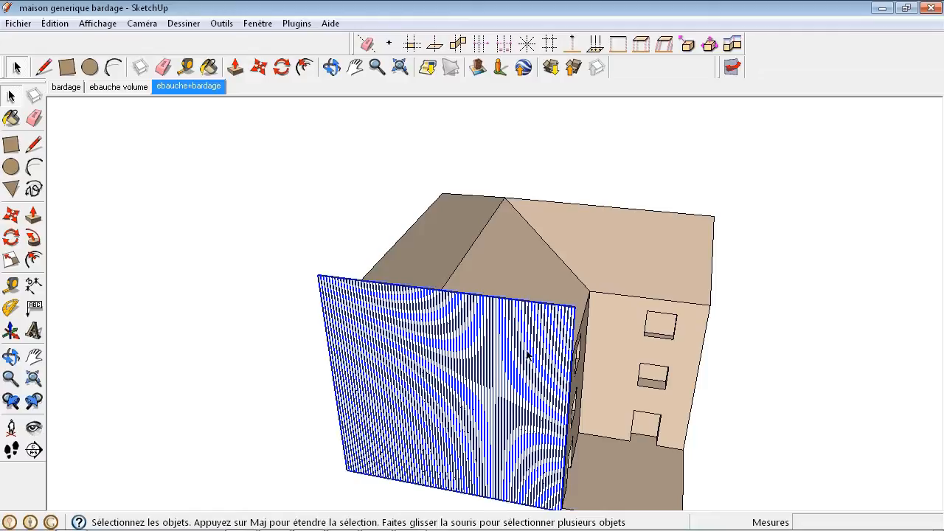
middle_drag(527, 355, 156, 394)
scroll(442, 349, up, 3)
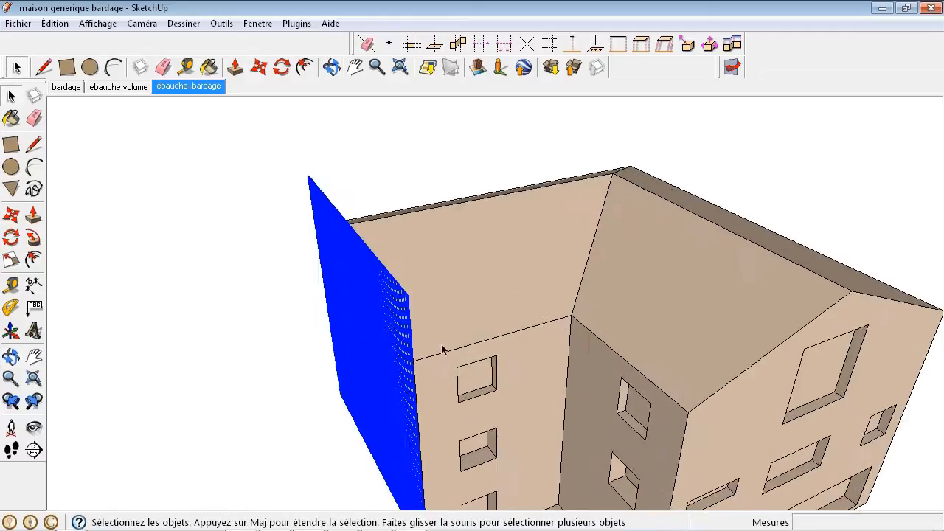
scroll(441, 349, up, 1)
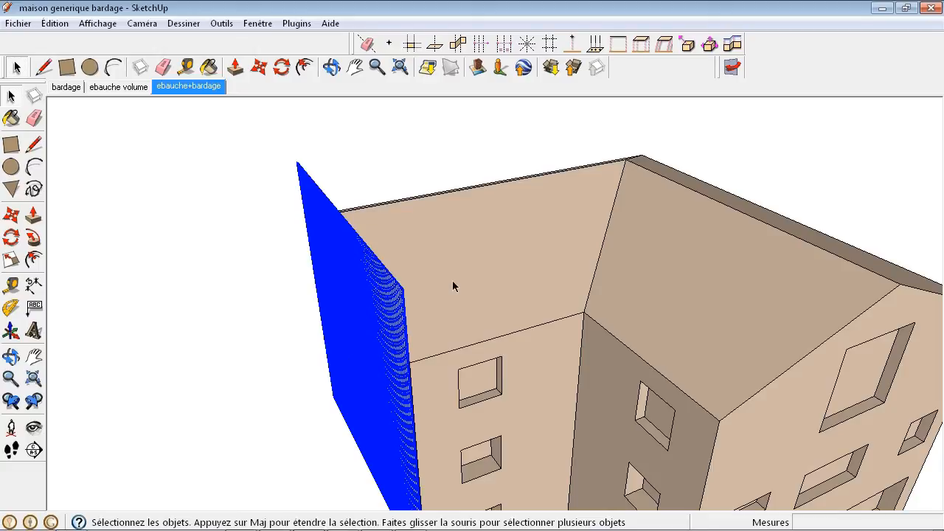
scroll(362, 294, up, 1)
right_click(362, 293)
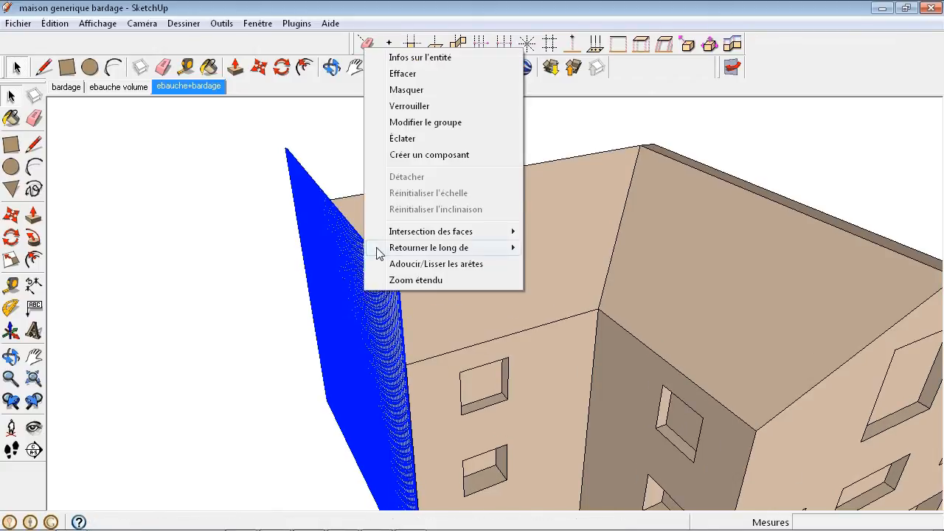
click(402, 139)
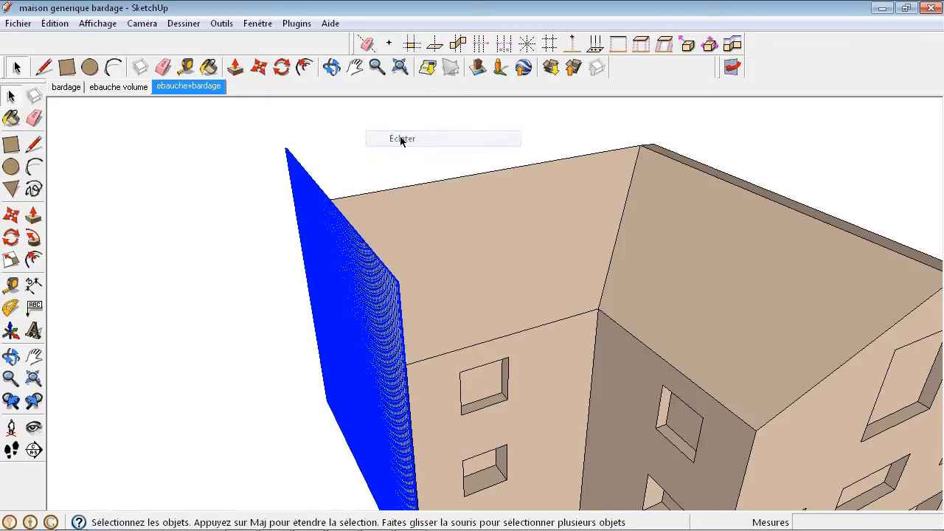
click(241, 268)
Examine the exploded boards and their upper ends near the house corner.
middle_drag(359, 284, 666, 293)
scroll(666, 293, up, 4)
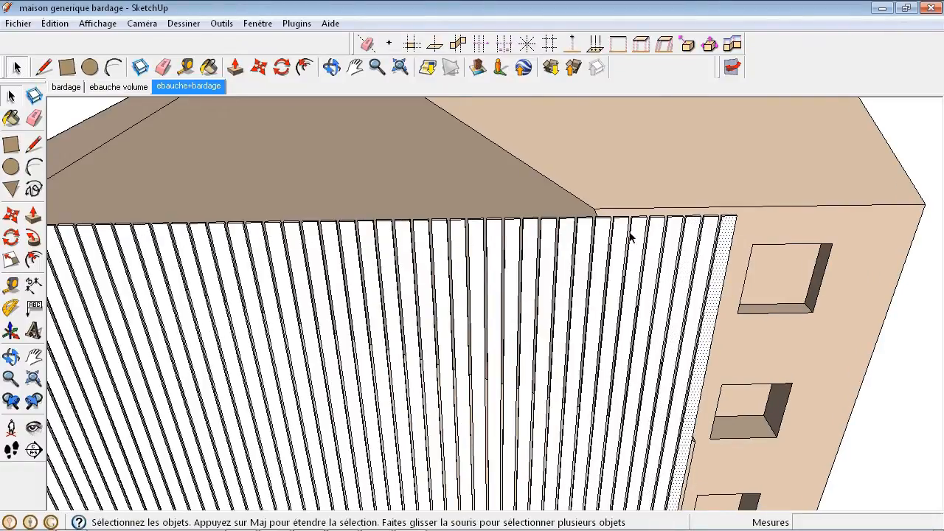
scroll(602, 250, down, 3)
scroll(623, 267, up, 3)
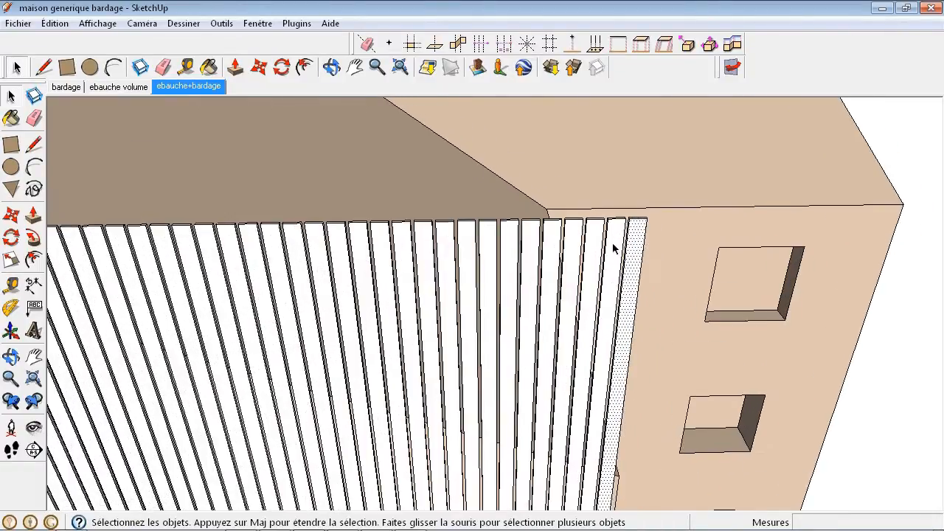
middle_drag(613, 248, 607, 202)
scroll(603, 207, up, 3)
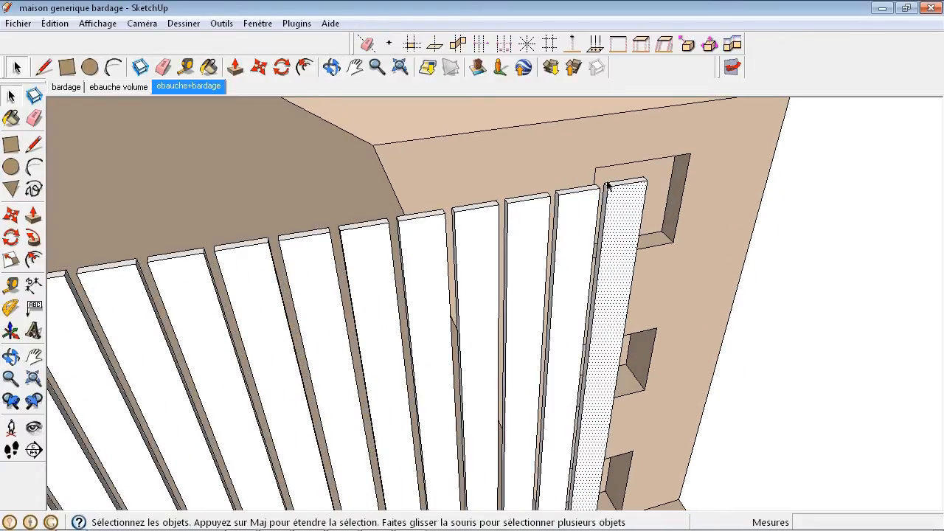
scroll(604, 191, up, 1)
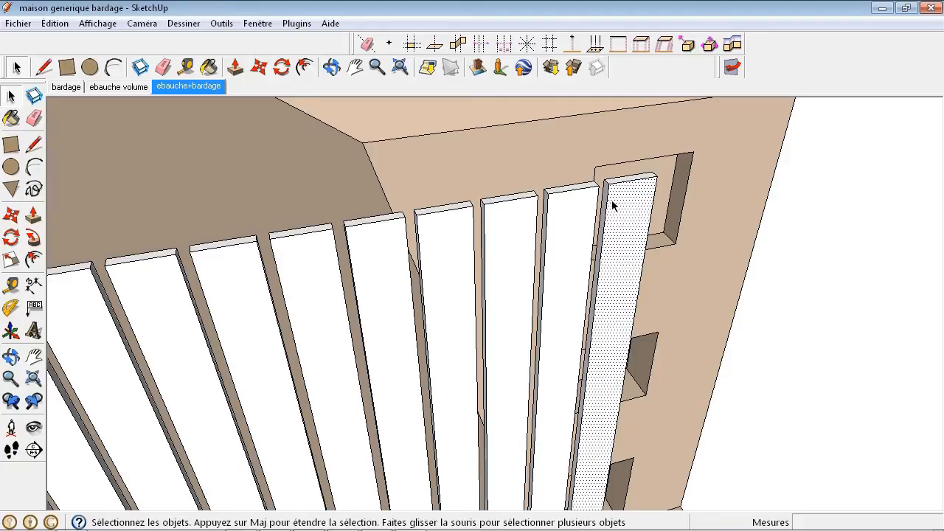
scroll(618, 200, down, 1)
scroll(535, 233, down, 1)
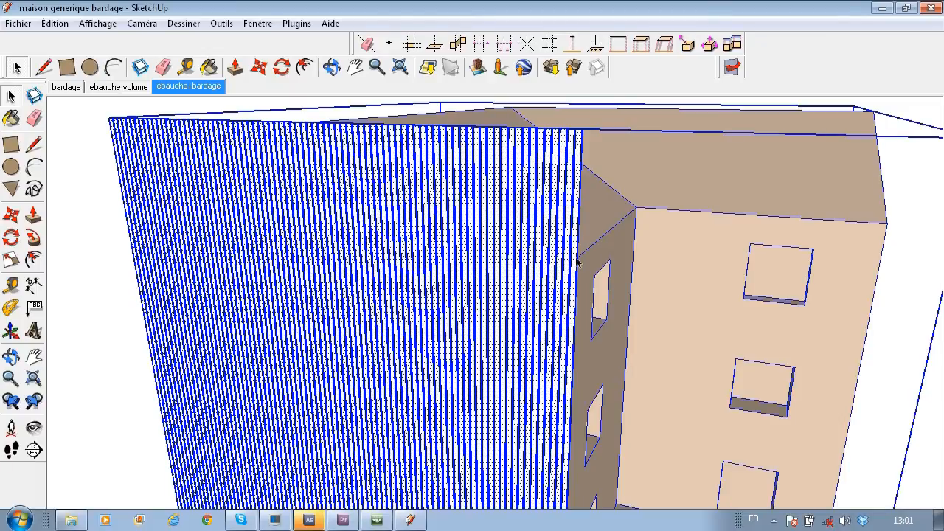
Intersect the faces of the entire selection with the model to imprint the house outline on the boards.
middle_drag(577, 261, 417, 309)
scroll(467, 345, down, 3)
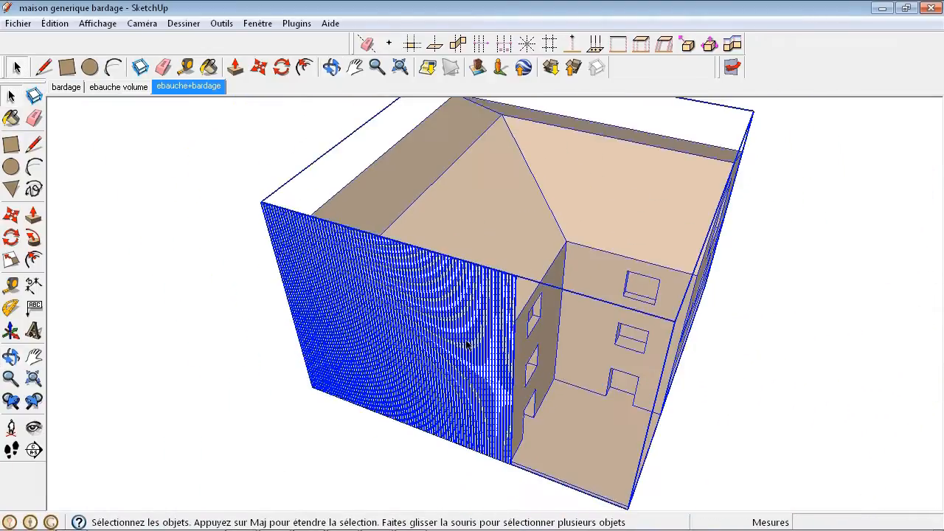
scroll(487, 313, up, 3)
mouse_move(546, 319)
middle_down()
mouse_move(228, 232)
mouse_move(24, 256)
mouse_move(54, 262)
mouse_move(55, 287)
mouse_move(377, 325)
mouse_move(505, 223)
middle_up()
right_click(490, 220)
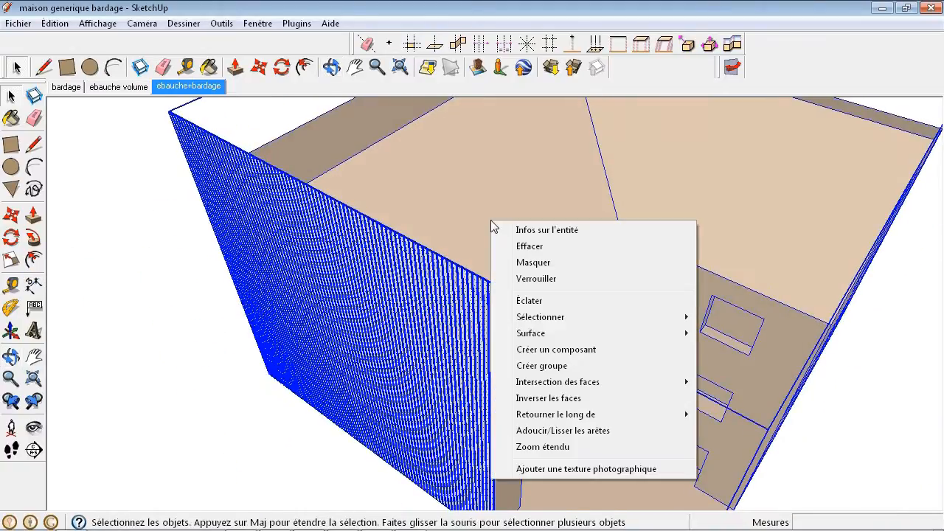
mouse_move(551, 383)
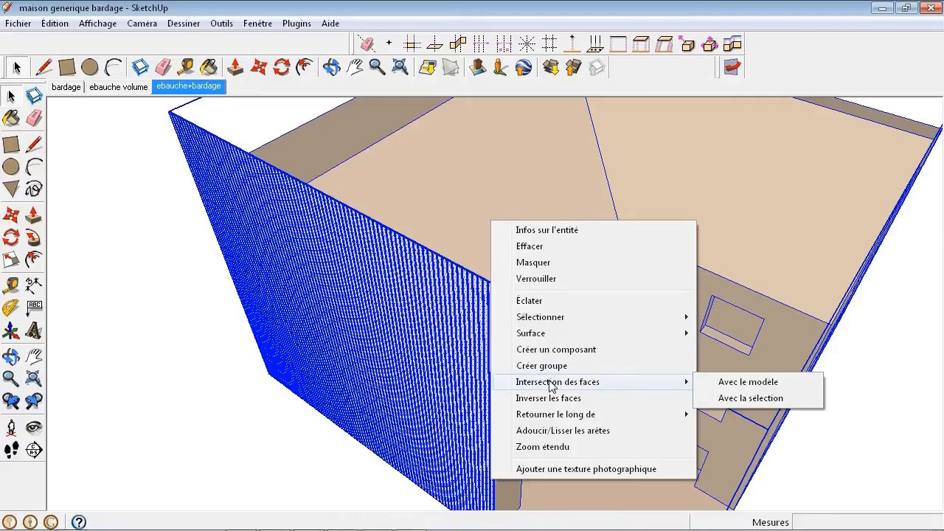
click(748, 382)
middle_drag(746, 380, 841, 393)
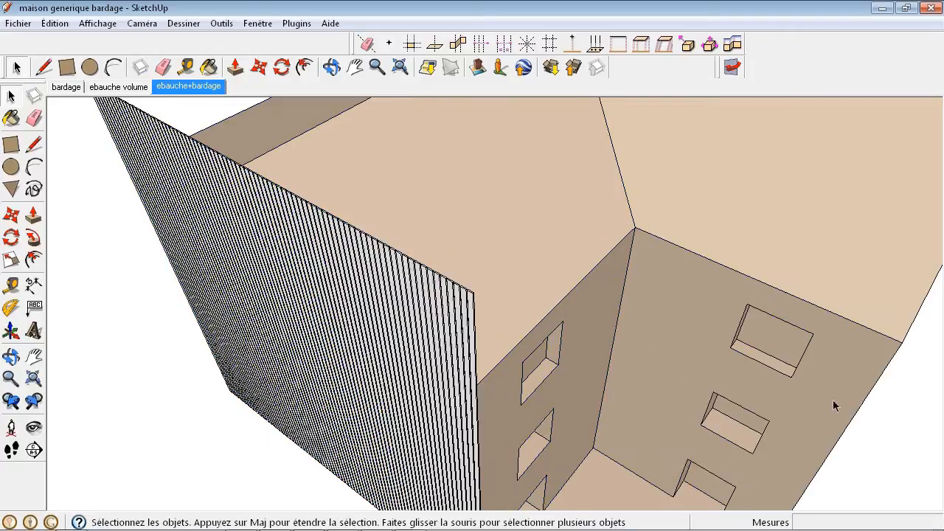
Hide the house group and check the roof and window intersection lines on the back of the boards.
scroll(553, 255, up, 1)
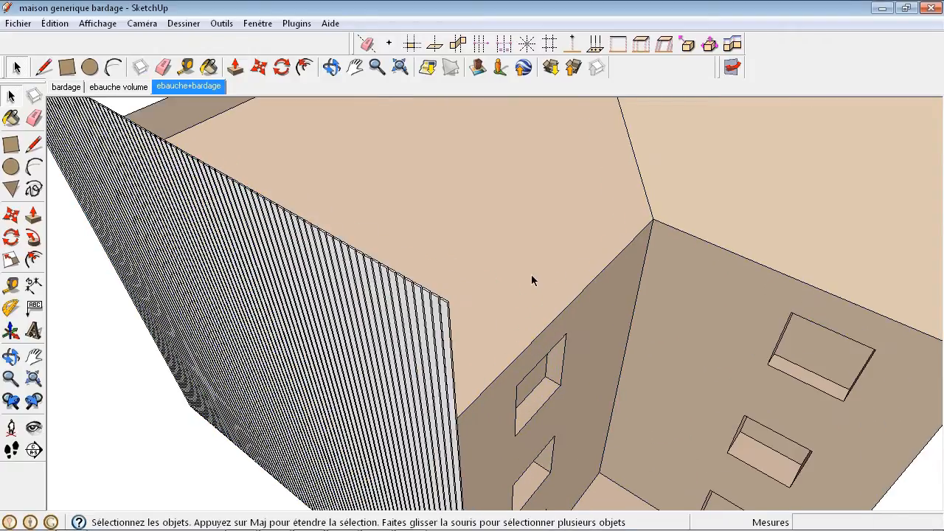
middle_drag(542, 277, 191, 271)
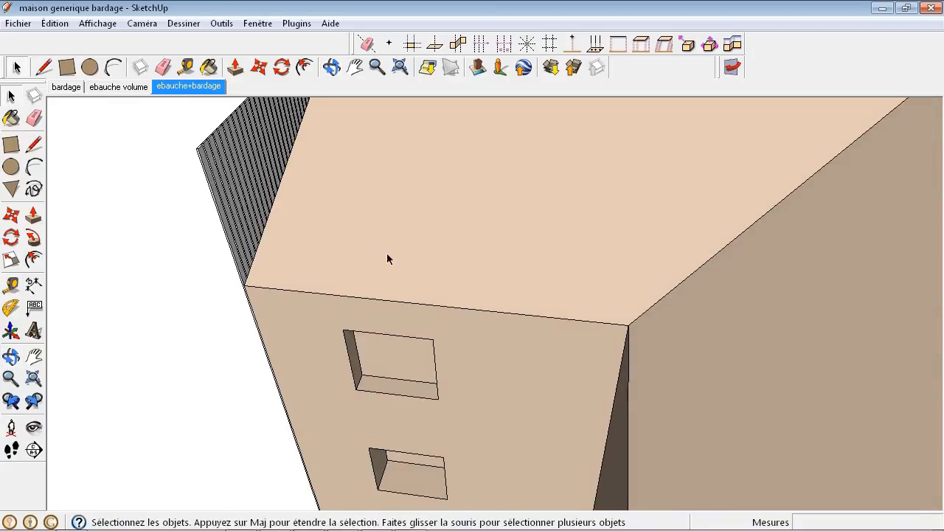
click(388, 256)
right_click(390, 259)
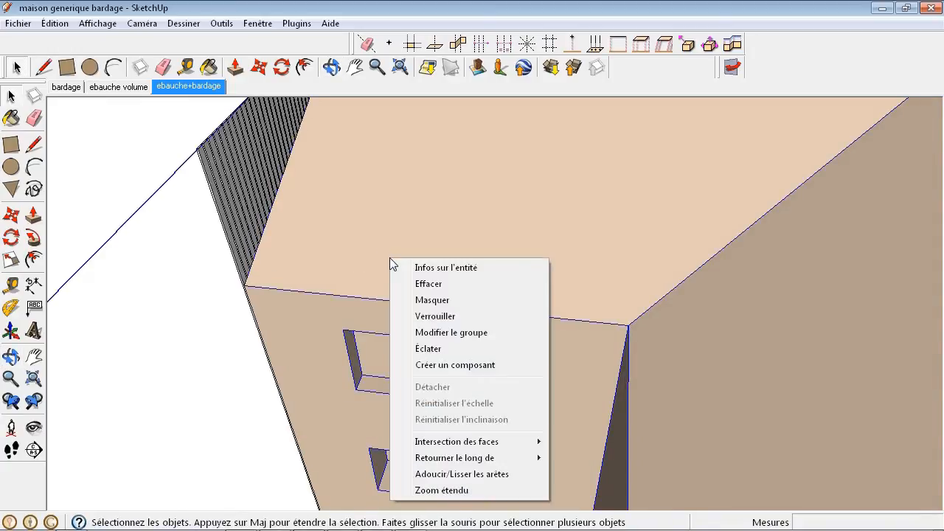
click(431, 300)
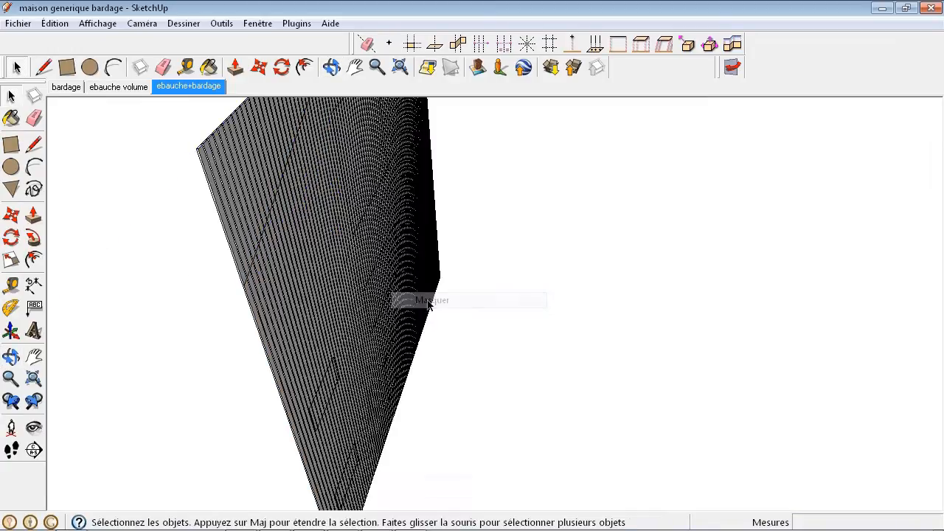
middle_drag(489, 333, 236, 365)
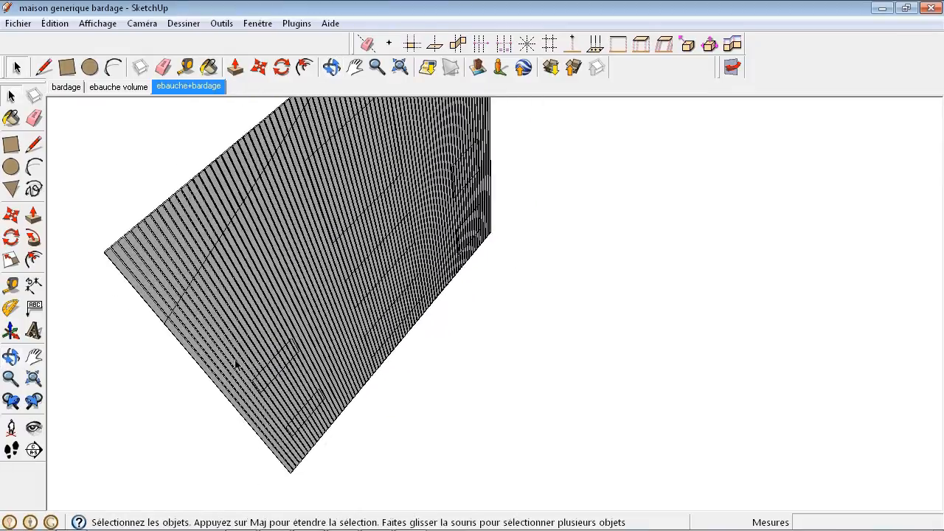
scroll(152, 247, up, 5)
middle_drag(179, 364, 160, 274)
scroll(123, 299, up, 2)
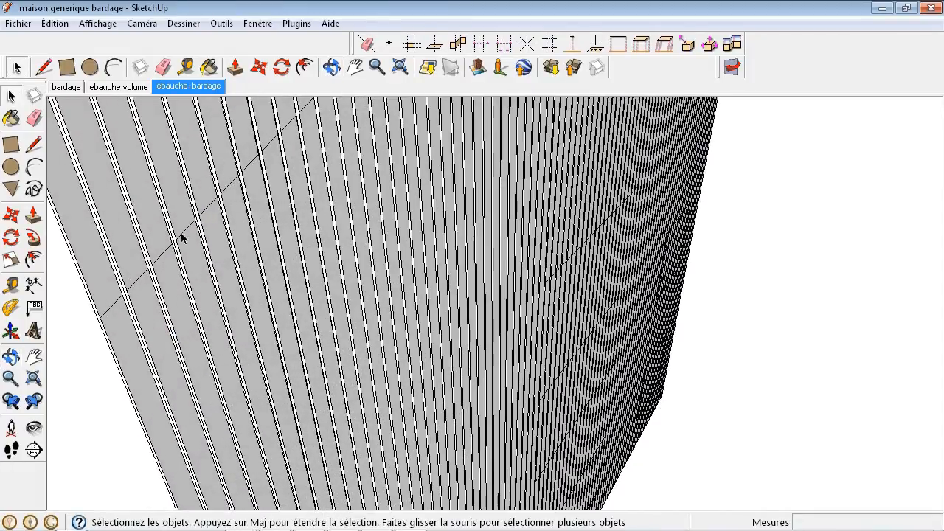
scroll(352, 288, down, 4)
scroll(313, 274, down, 2)
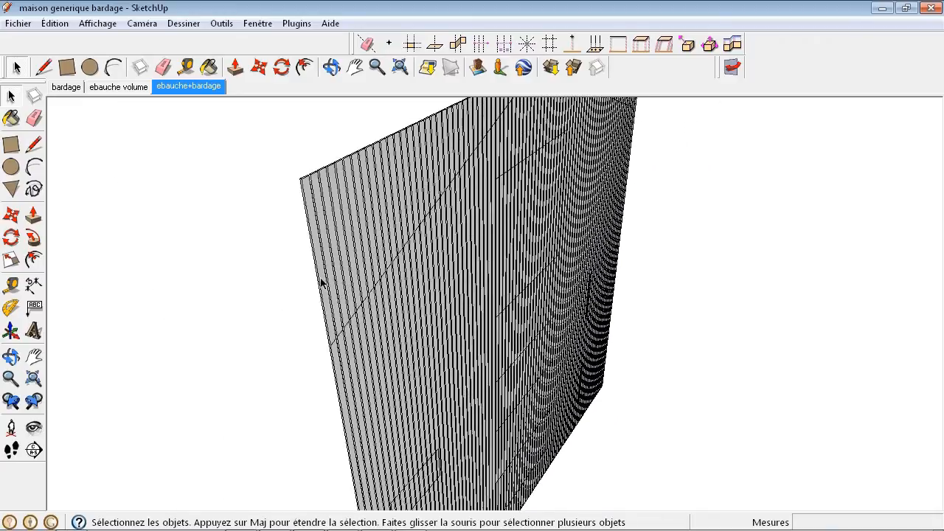
Push the part of the outermost board above the roof line through its 2 cm thickness to remove it.
scroll(316, 273, up, 1)
click(34, 217)
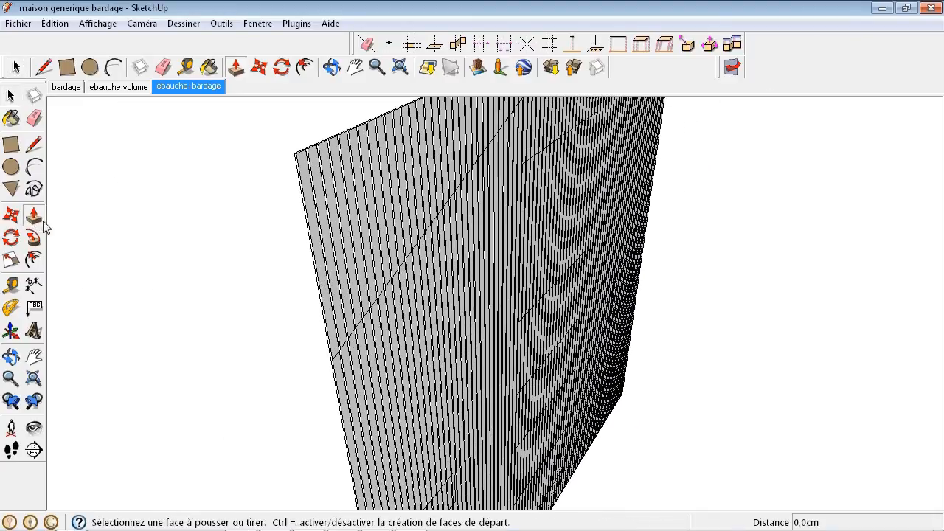
scroll(325, 317, up, 2)
middle_drag(367, 340, 258, 331)
click(271, 343)
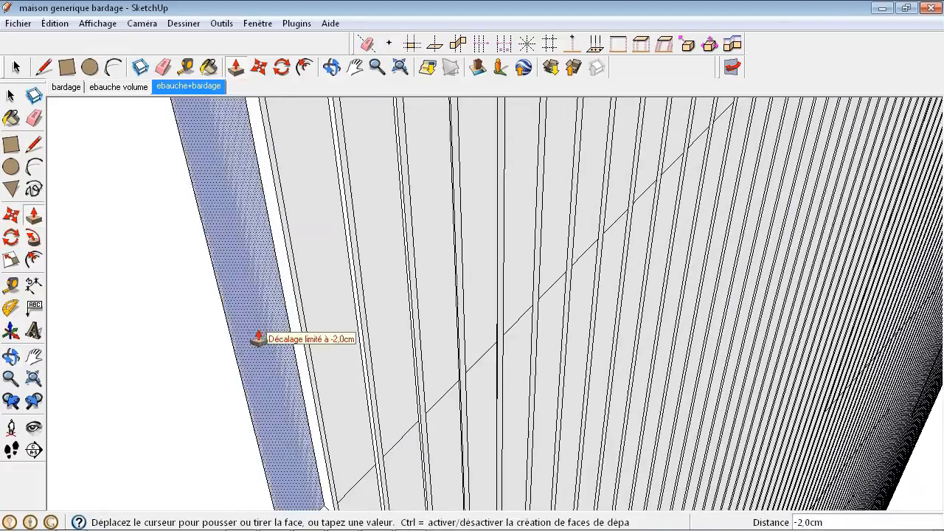
click(299, 313)
Repeat the 2 cm push on the excess board parts along the first roof slope up to the ridge.
double_click(320, 310)
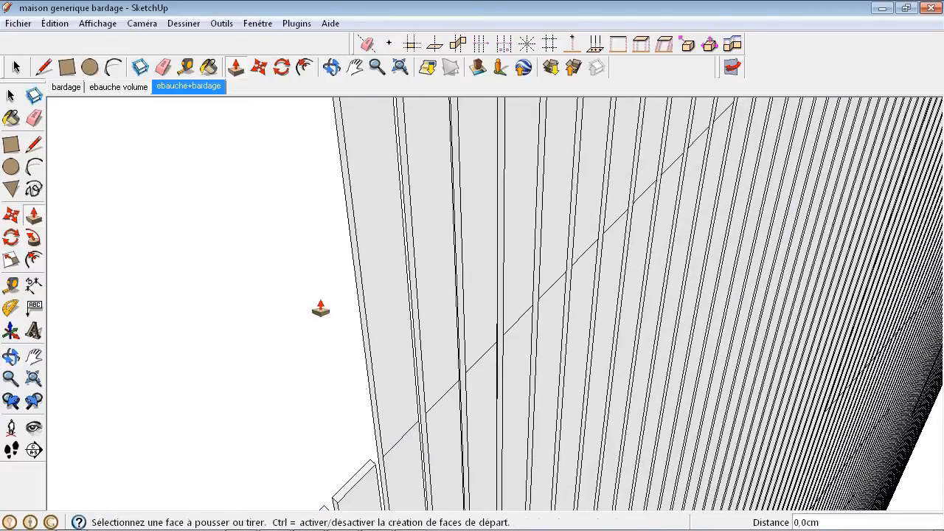
double_click(373, 278)
click(435, 251)
click(434, 250)
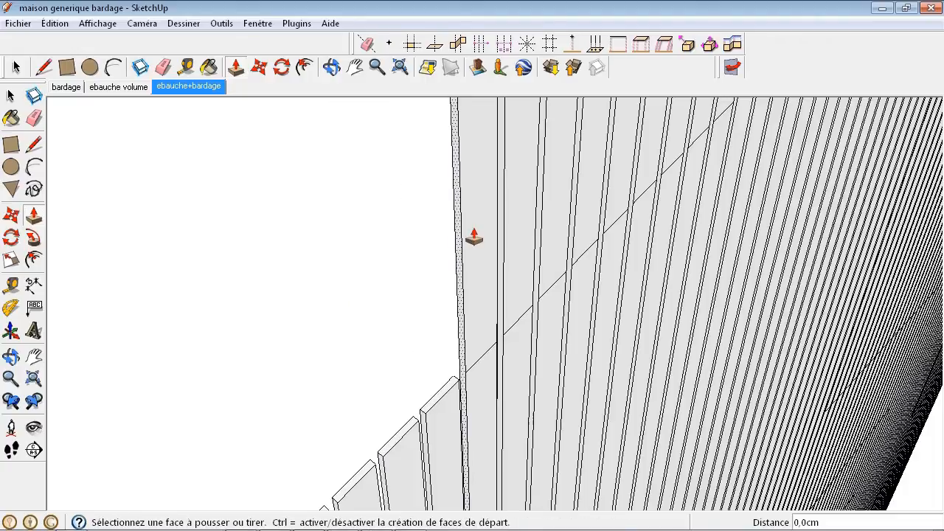
double_click(489, 228)
double_click(518, 211)
scroll(417, 266, down, 3)
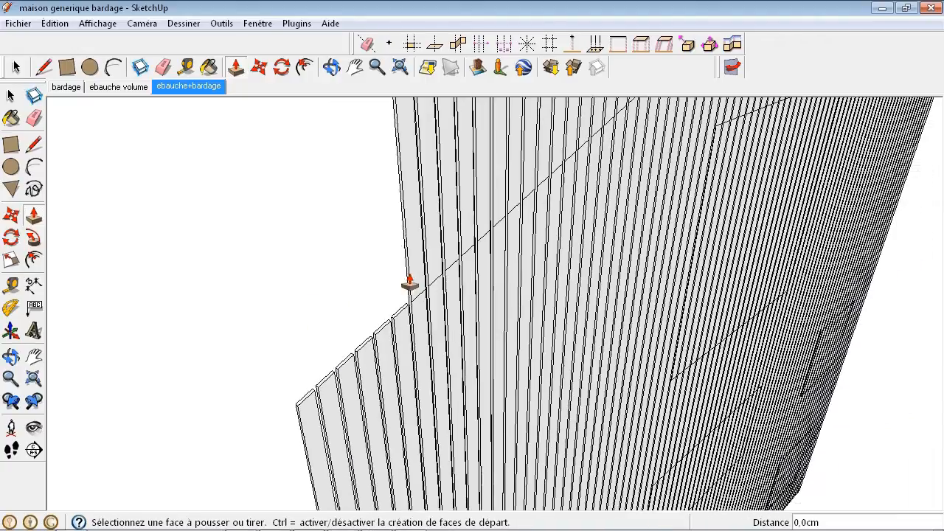
double_click(426, 248)
double_click(430, 246)
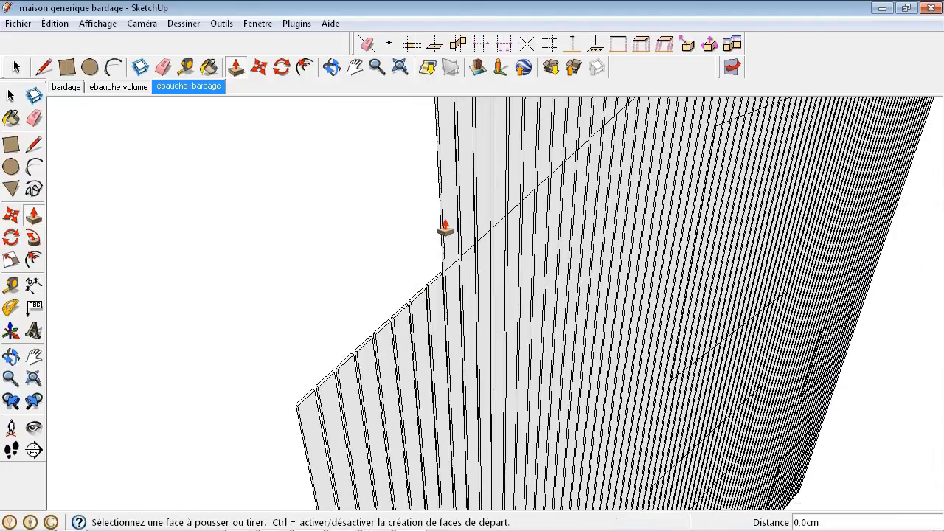
double_click(445, 223)
double_click(461, 218)
scroll(386, 326, down, 4)
scroll(454, 162, up, 4)
double_click(483, 192)
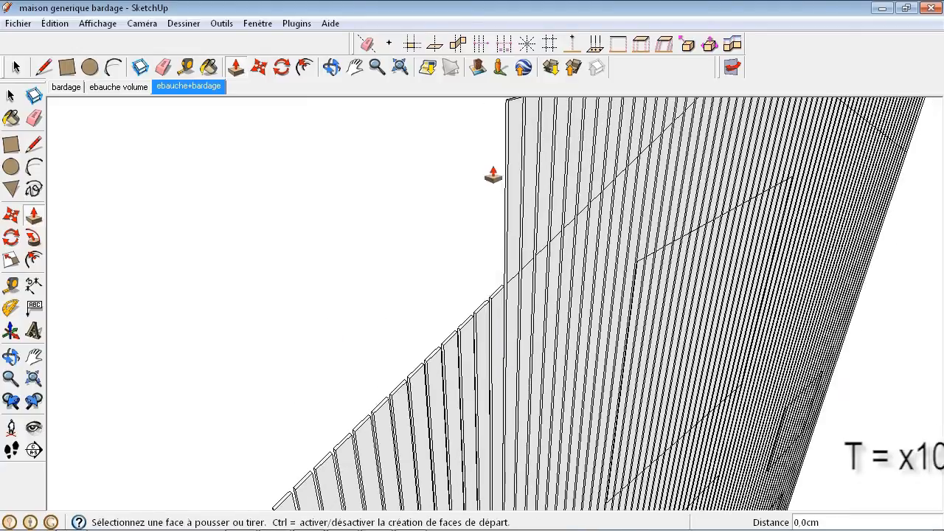
scroll(369, 303, down, 4)
scroll(472, 200, up, 4)
double_click(436, 237)
double_click(473, 220)
double_click(516, 200)
double_click(532, 195)
double_click(573, 173)
double_click(607, 155)
double_click(640, 138)
middle_drag(667, 127, 651, 162)
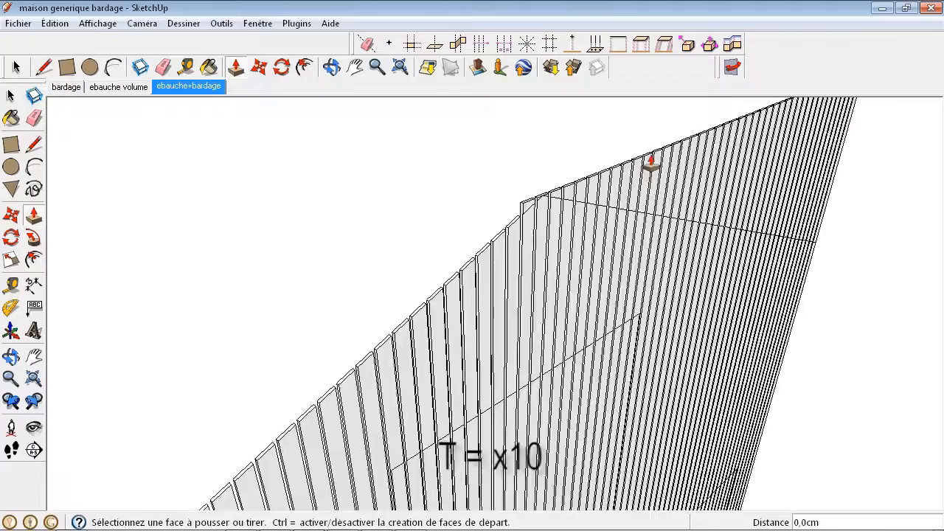
Remove the excess board parts from the ridge down the second roof slope with the same Push/Pull offset.
scroll(516, 214, up, 5)
double_click(375, 274)
double_click(470, 237)
double_click(579, 230)
double_click(652, 201)
scroll(577, 229, down, 5)
double_click(578, 229)
double_click(619, 206)
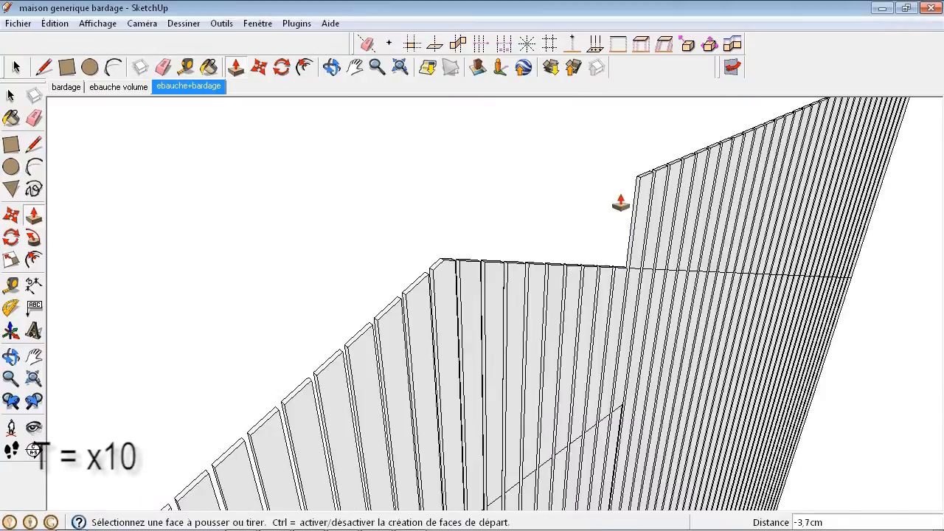
middle_drag(621, 205, 458, 324)
double_click(483, 302)
click(544, 274)
click(543, 273)
double_click(610, 238)
double_click(635, 225)
double_click(659, 213)
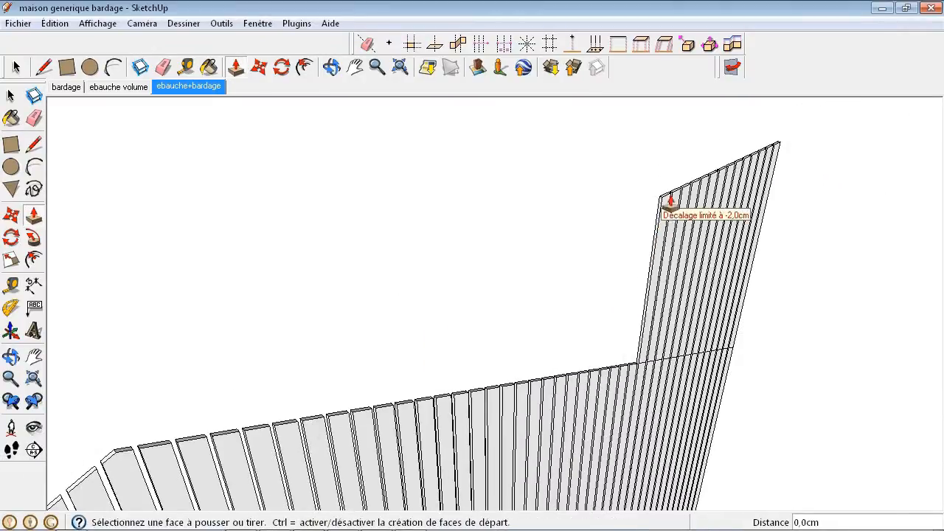
scroll(668, 205, up, 2)
double_click(688, 195)
double_click(712, 182)
double_click(736, 173)
double_click(747, 168)
double_click(758, 161)
double_click(767, 157)
double_click(777, 152)
double_click(787, 147)
double_click(802, 139)
Examine the window outlines imprinted on the trimmed boards, ending close to the small window near the facade's edge.
middle_drag(737, 236, 516, 267)
scroll(525, 402, up, 3)
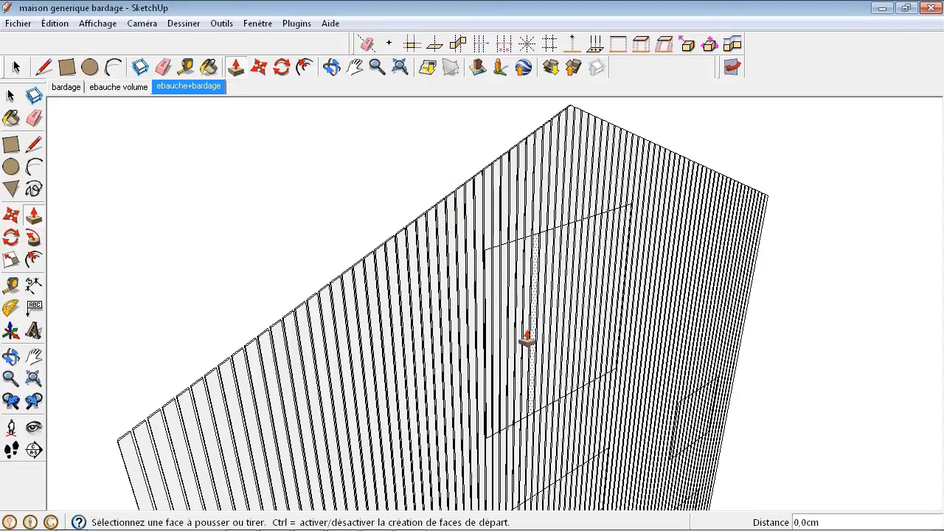
scroll(474, 299, down, 2)
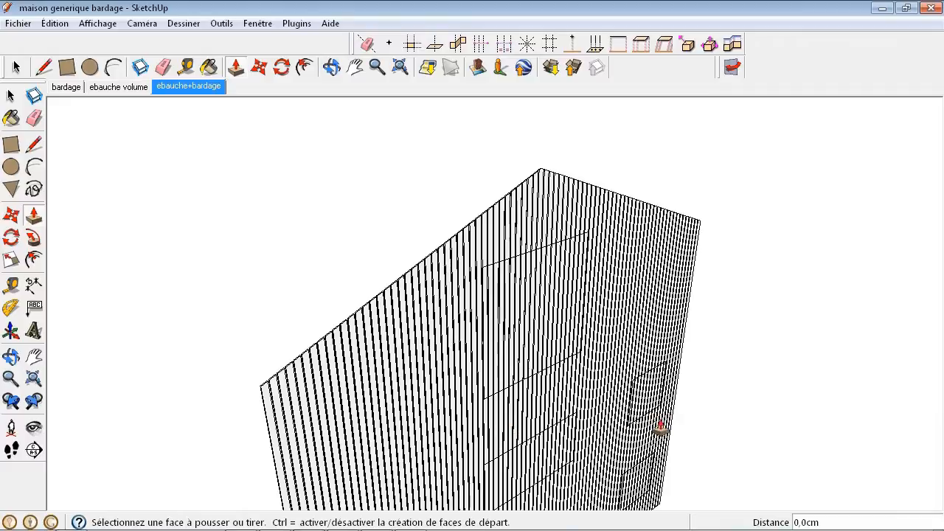
scroll(653, 421, up, 4)
scroll(623, 406, up, 3)
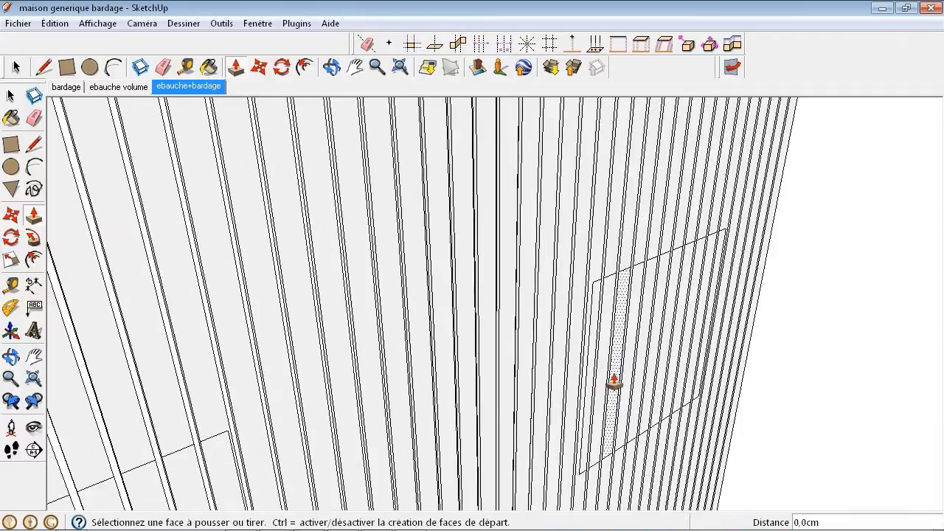
middle_drag(637, 373, 558, 295)
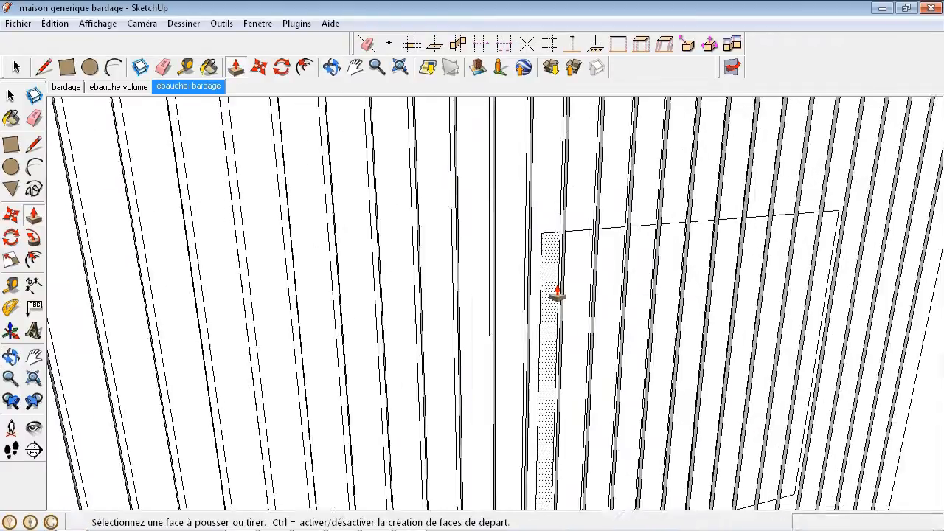
Push the first board part inside the upper square window outline through its 2 cm thickness.
scroll(558, 288, up, 4)
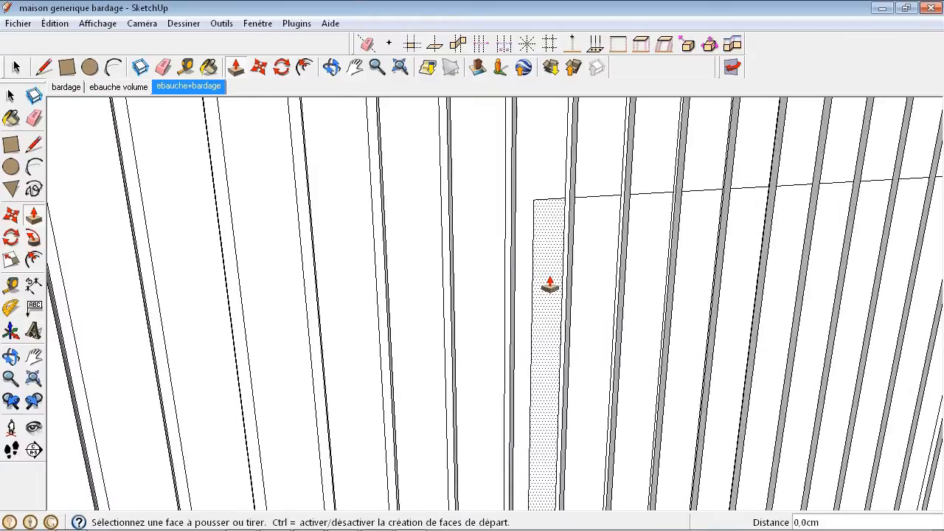
click(549, 287)
middle_drag(543, 285, 542, 275)
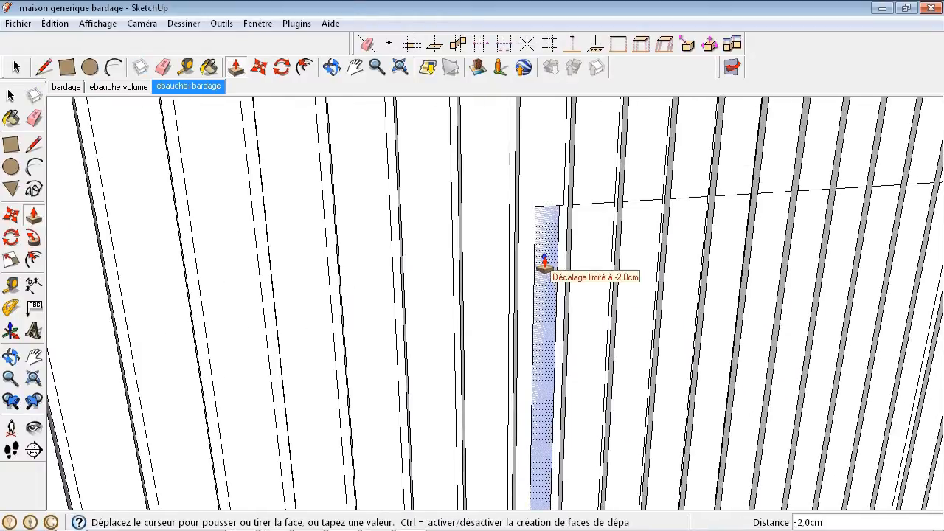
click(544, 263)
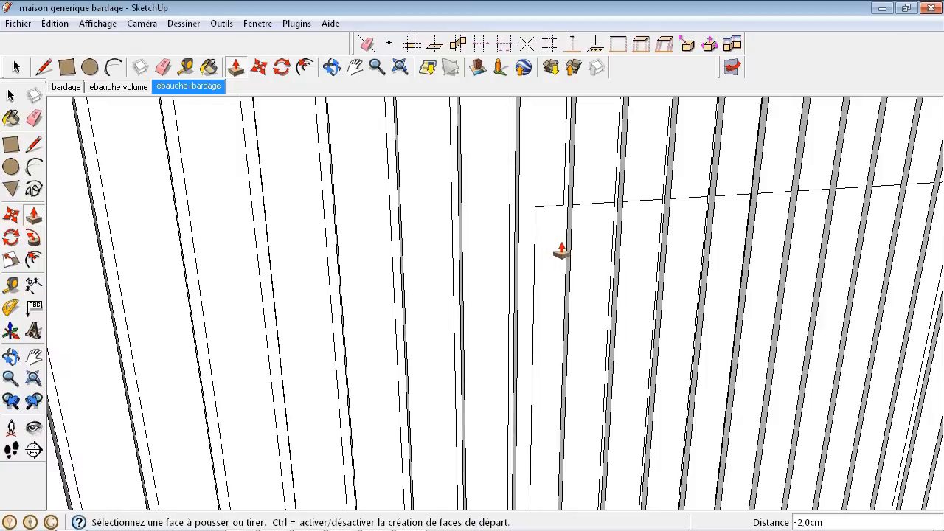
Repeat the 2 cm push on the remaining board parts inside the upper square window outline.
double_click(590, 257)
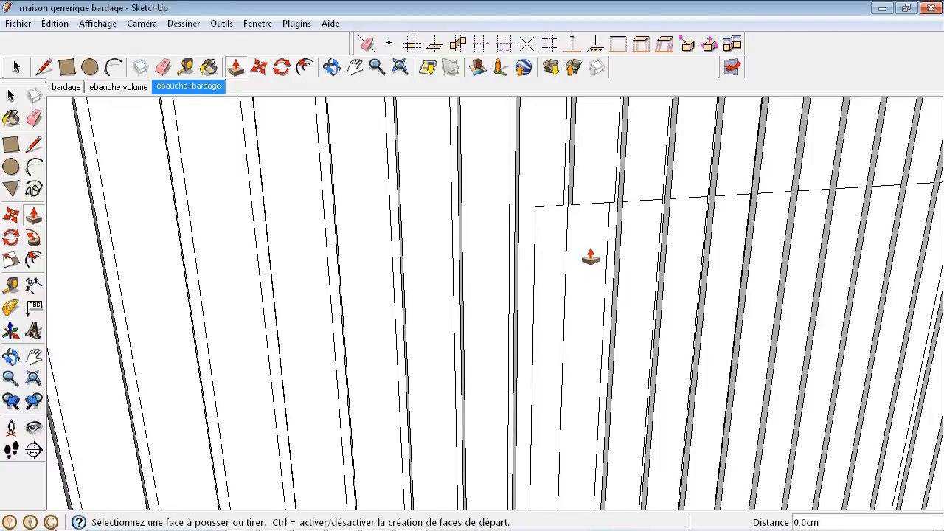
double_click(624, 246)
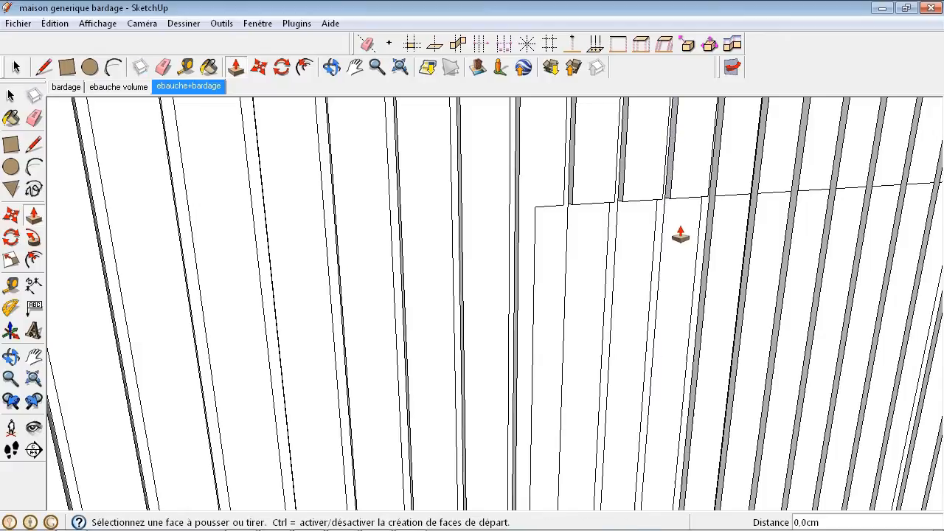
middle_drag(627, 249, 618, 289)
double_click(720, 269)
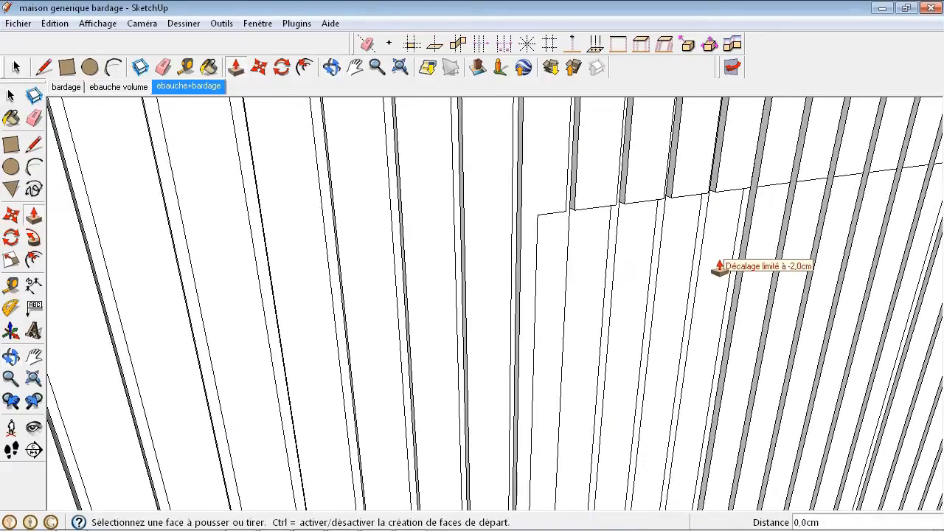
scroll(730, 267, down, 2)
scroll(734, 249, up, 2)
double_click(739, 245)
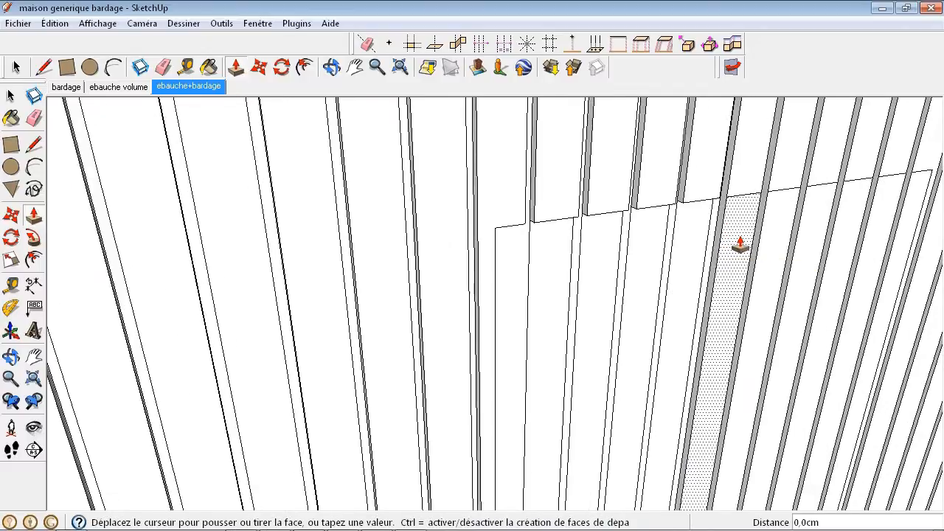
double_click(775, 233)
double_click(824, 220)
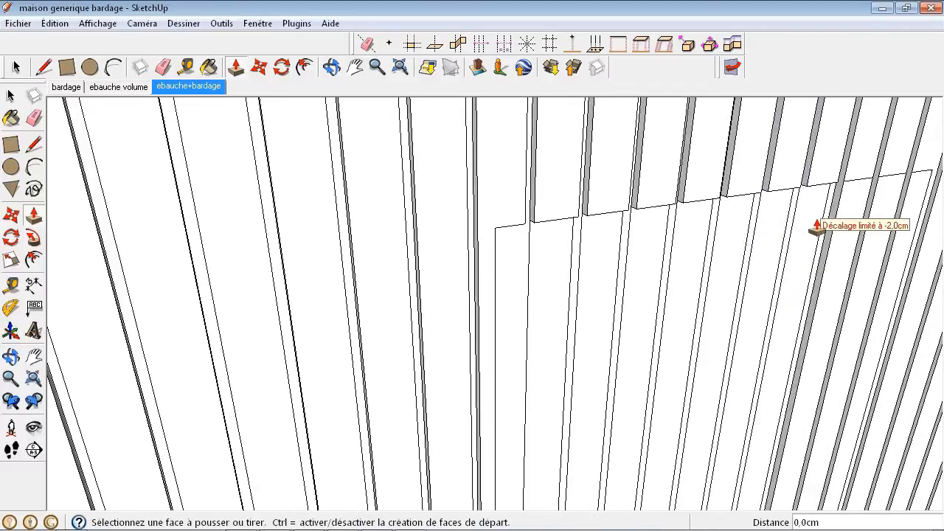
double_click(855, 213)
double_click(892, 216)
scroll(739, 264, down, 2)
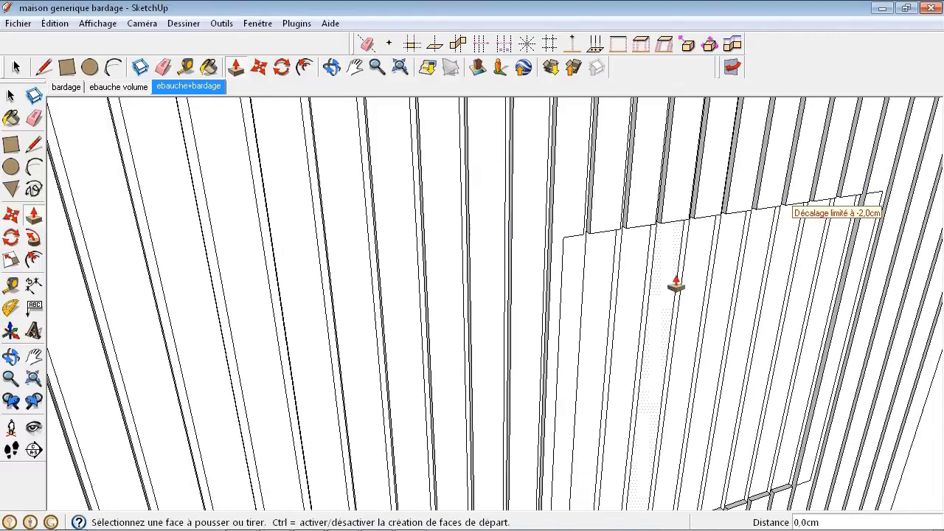
scroll(781, 298, down, 2)
scroll(809, 269, up, 4)
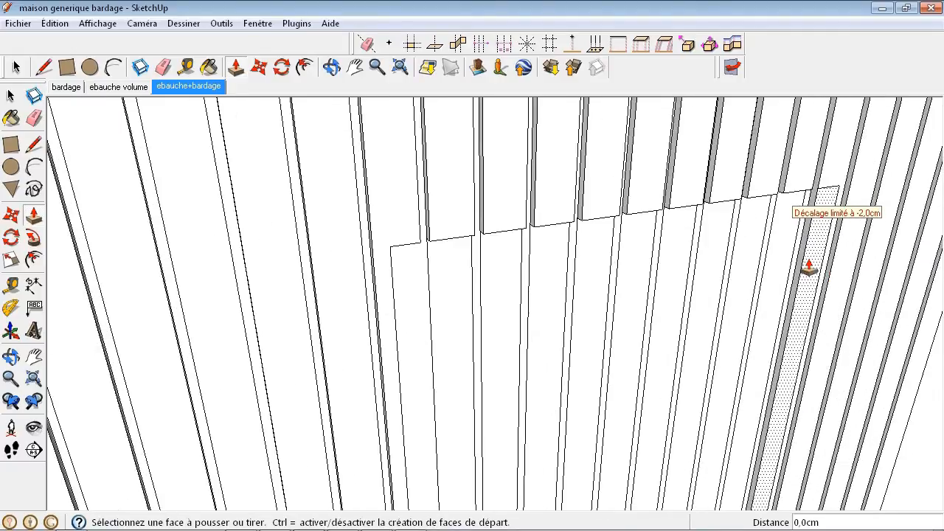
double_click(809, 268)
Select the leftover faces and edges inside the upper square window and delete them to open it.
middle_drag(773, 295, 507, 208)
scroll(485, 205, down, 2)
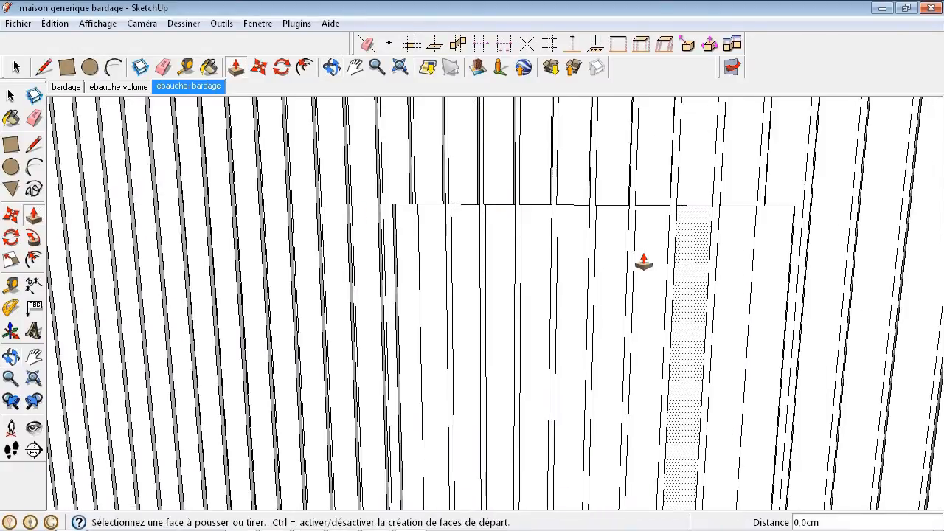
click(10, 96)
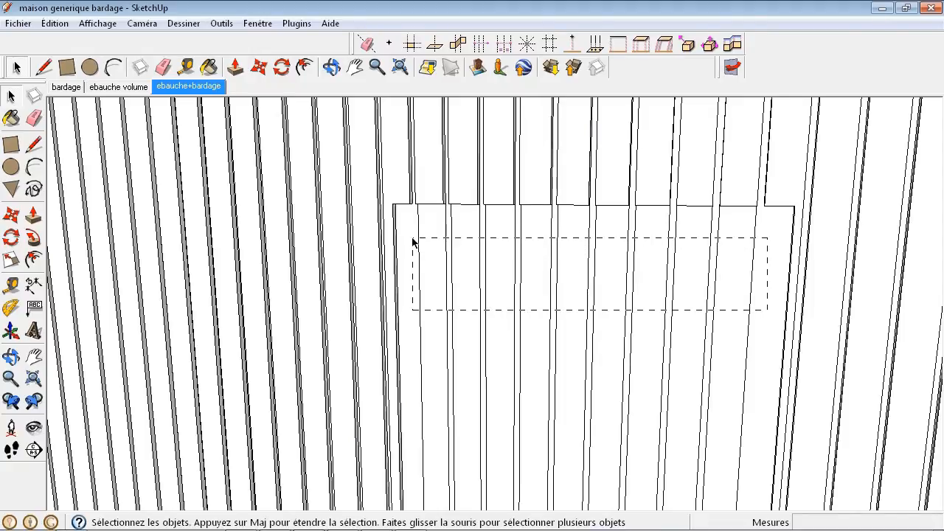
drag(413, 238, 414, 239)
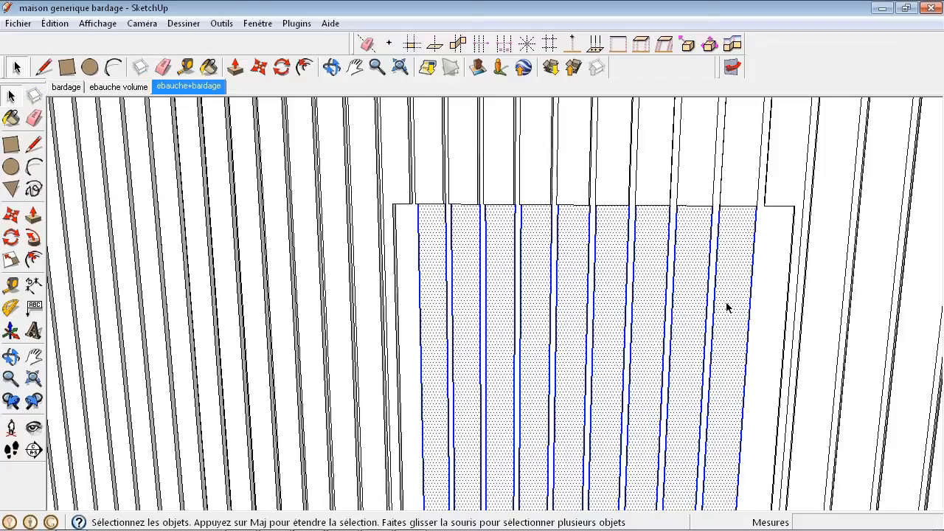
key(Delete)
Push the board parts inside the large gable window outline through their 2 cm thickness.
scroll(848, 318, down, 2)
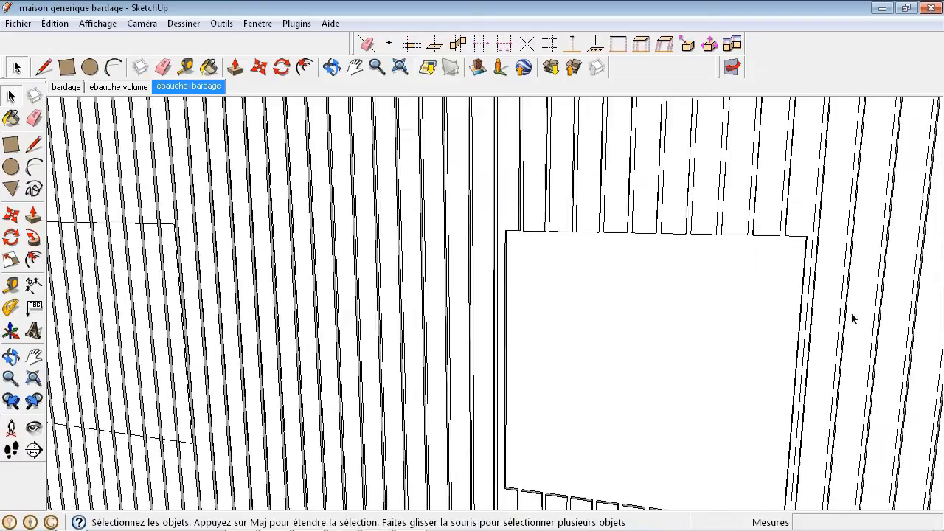
scroll(852, 319, down, 2)
scroll(608, 332, down, 3)
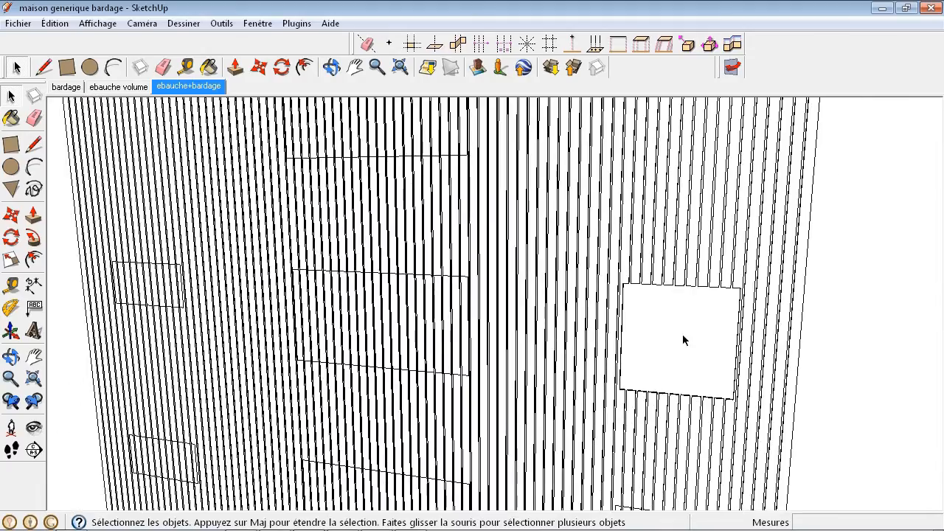
scroll(424, 328, down, 2)
middle_drag(386, 326, 459, 232)
scroll(464, 233, up, 2)
key(p)
click(461, 235)
double_click(480, 230)
double_click(525, 211)
double_click(574, 191)
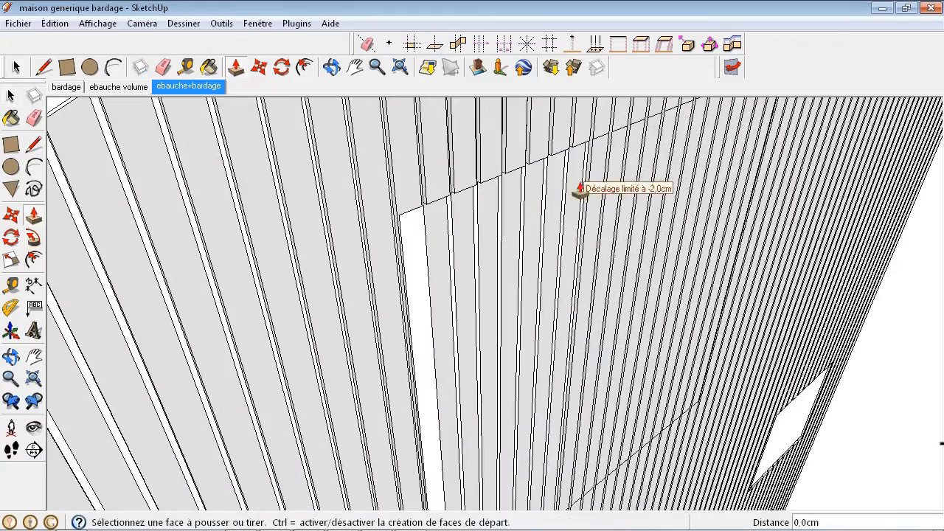
double_click(611, 173)
double_click(666, 145)
scroll(667, 145, down, 2)
scroll(664, 151, up, 3)
double_click(675, 157)
double_click(721, 143)
scroll(708, 162, down, 3)
Delete the leftover faces and edges inside the large gable window to clear its opening.
middle_drag(590, 280, 486, 213)
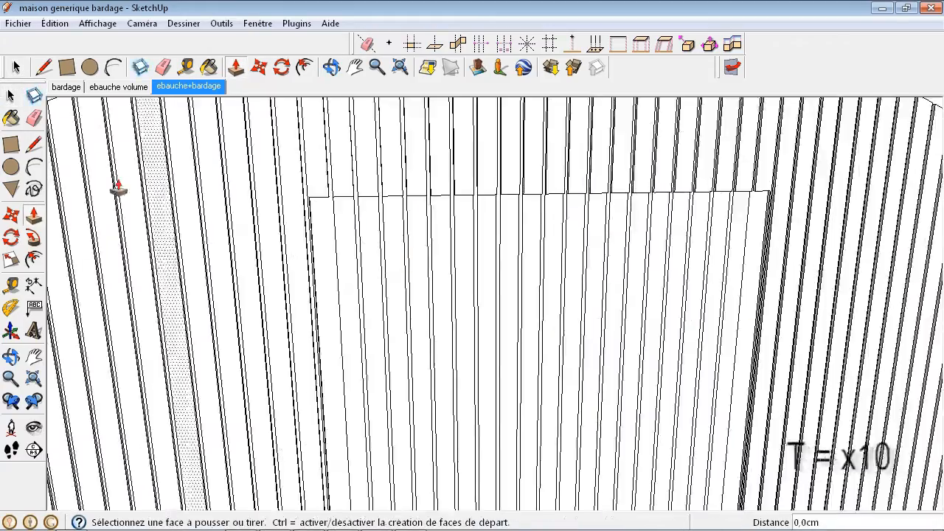
click(10, 96)
key(Delete)
Apply the 2 cm Push/Pull offset to the board parts inside the upper narrow window near the facade's edge.
scroll(562, 306, down, 4)
scroll(385, 415, up, 4)
middle_drag(413, 384, 480, 428)
click(31, 221)
scroll(374, 383, up, 2)
double_click(448, 337)
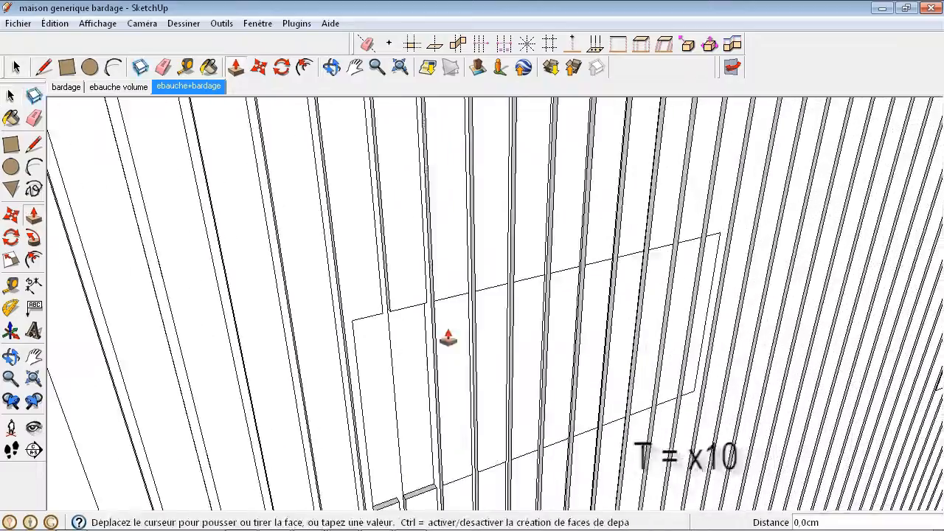
double_click(560, 308)
double_click(657, 280)
Select and delete the leftover faces inside the upper narrow window.
middle_drag(657, 280, 708, 310)
click(11, 95)
drag(715, 369, 414, 313)
key(Delete)
Push back by 2 cm the board parts inside the wide central window directly below the large gable window.
scroll(628, 390, down, 5)
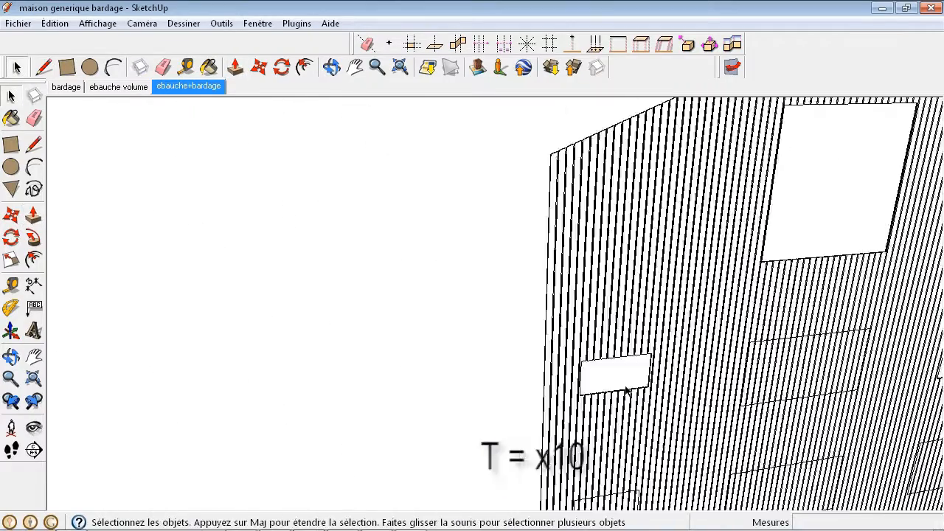
scroll(826, 354, up, 5)
click(33, 215)
double_click(314, 307)
double_click(411, 278)
middle_drag(442, 281, 590, 309)
double_click(533, 251)
double_click(568, 228)
double_click(603, 209)
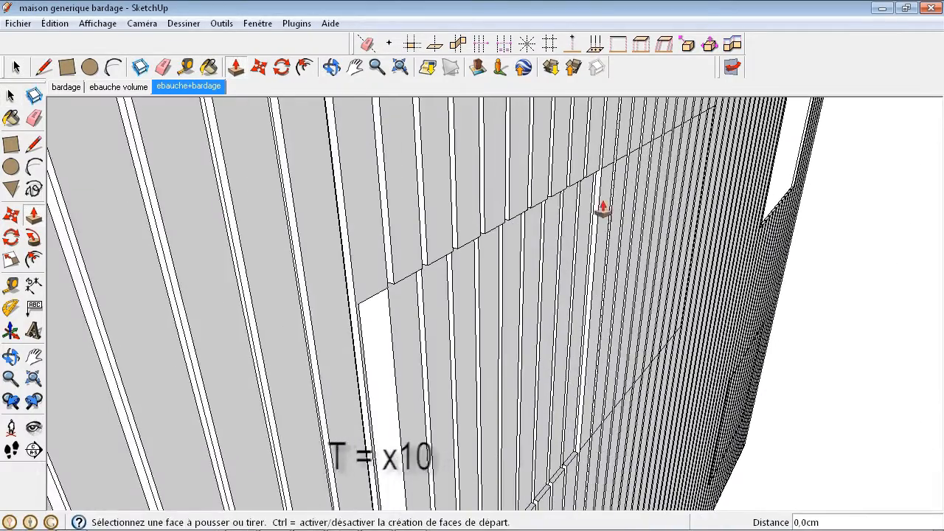
scroll(641, 163, up, 1)
double_click(642, 164)
scroll(619, 314, up, 3)
double_click(649, 254)
Delete the leftover faces and edges inside the wide central window below the large one.
middle_drag(655, 251, 479, 315)
click(11, 96)
drag(645, 306, 212, 249)
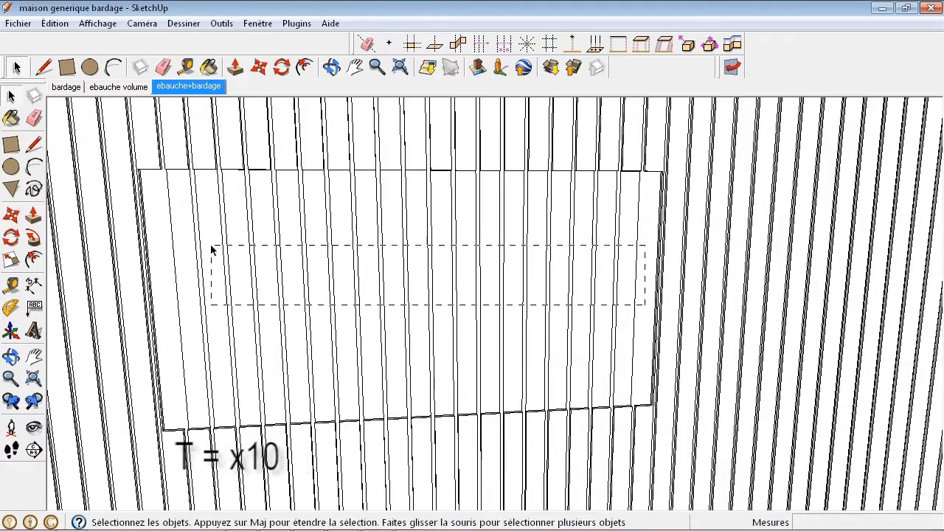
key(Delete)
Push the board parts inside the lower narrow window outline with the same Push/Pull offset.
scroll(649, 413, down, 5)
scroll(446, 479, up, 5)
middle_drag(398, 347, 455, 362)
click(33, 215)
double_click(412, 284)
scroll(586, 282, up, 1)
double_click(569, 282)
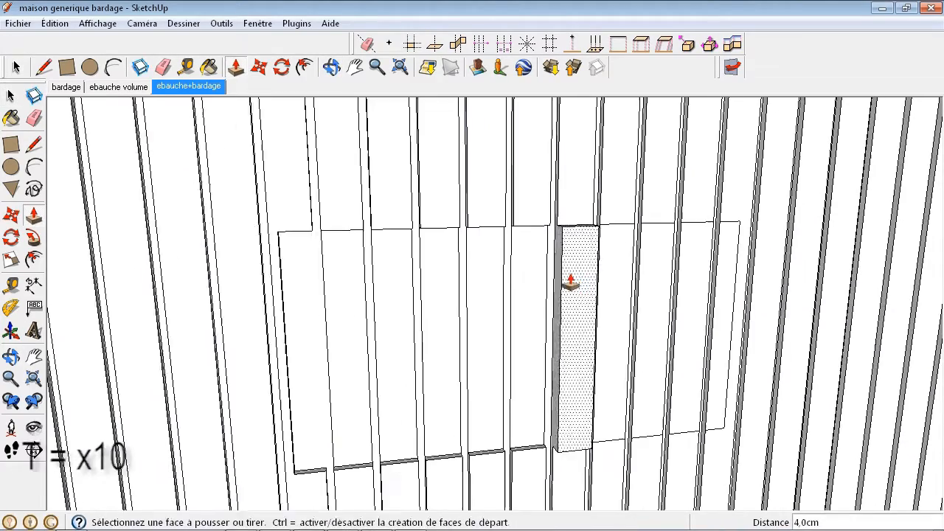
double_click(659, 282)
double_click(719, 259)
Select the remaining faces inside the lower narrow window and delete them.
key(space)
drag(716, 333, 309, 353)
key(Delete)
Push the board parts inside the lowest wide central window outline through the board thickness.
scroll(360, 355, down, 5)
scroll(804, 372, up, 5)
click(33, 216)
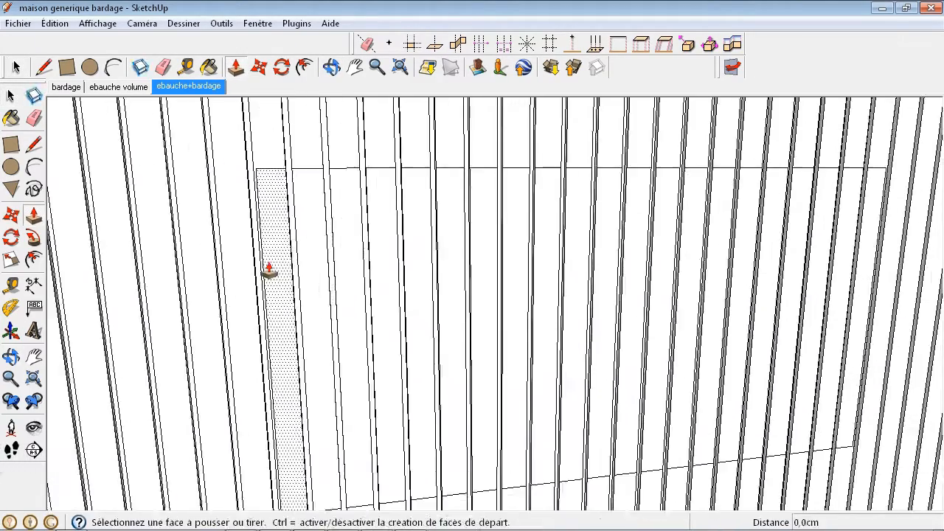
scroll(267, 270, up, 1)
click(268, 265)
middle_drag(469, 293, 612, 331)
click(329, 243)
double_click(394, 237)
double_click(441, 232)
double_click(537, 221)
middle_drag(547, 222, 472, 229)
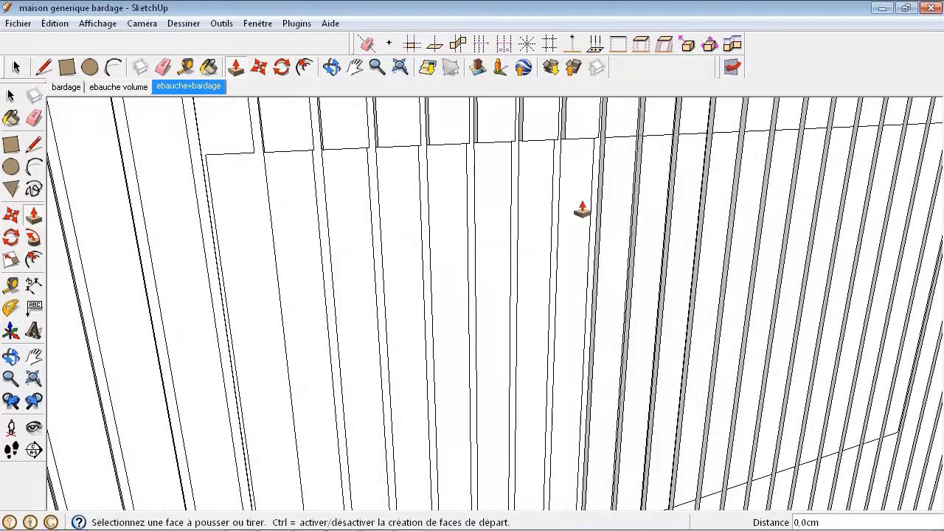
double_click(640, 206)
double_click(708, 199)
double_click(772, 190)
middle_drag(782, 192, 738, 219)
scroll(774, 219, up, 2)
double_click(781, 212)
double_click(842, 210)
Delete the leftover faces and edges inside the lowest wide central window.
middle_drag(842, 210, 438, 270)
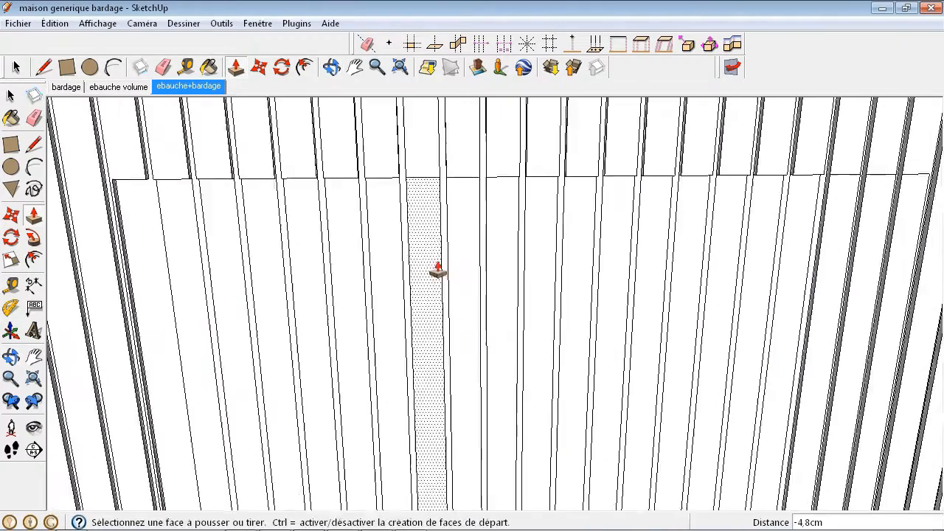
scroll(720, 288, down, 3)
key(space)
drag(767, 310, 347, 332)
key(Delete)
Push the board parts inside the lower square window outline through the board thickness.
scroll(552, 312, down, 5)
middle_drag(552, 312, 818, 413)
click(612, 258)
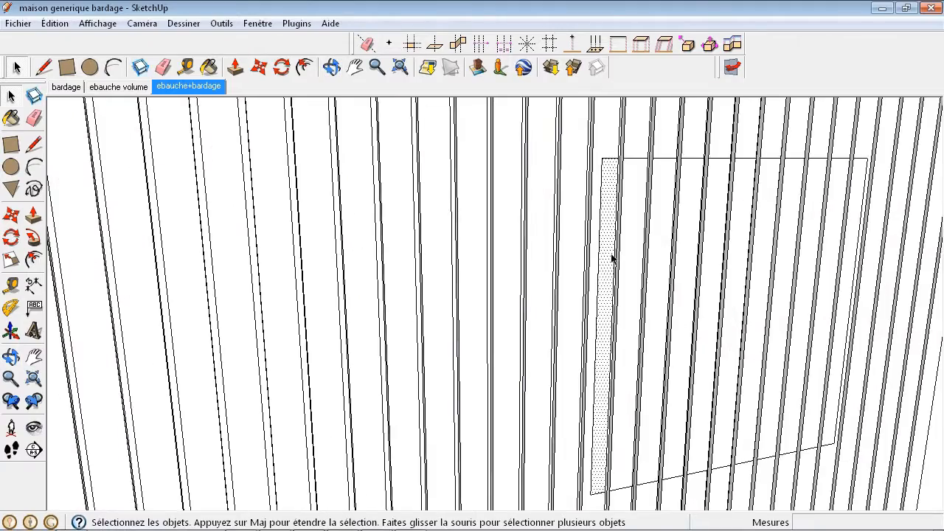
key(p)
click(608, 274)
click(605, 283)
middle_drag(604, 283, 527, 244)
double_click(570, 233)
double_click(649, 229)
double_click(811, 216)
double_click(851, 218)
double_click(889, 221)
Select and delete the leftover faces inside the lower square window to open it.
key(space)
drag(870, 278, 533, 224)
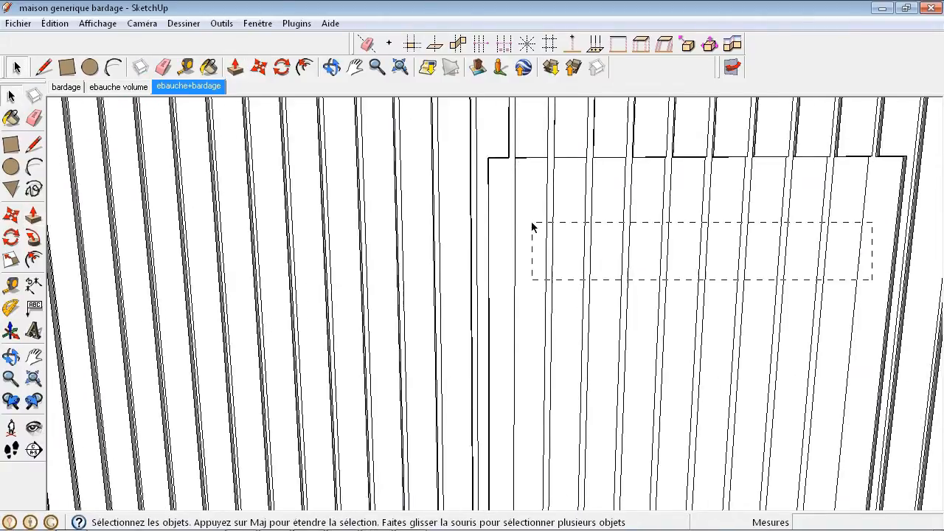
key(Delete)
Switch to the "ebauche volume" scene and examine the clad gable facade with its window openings.
scroll(503, 310, down, 8)
middle_drag(358, 287, 413, 317)
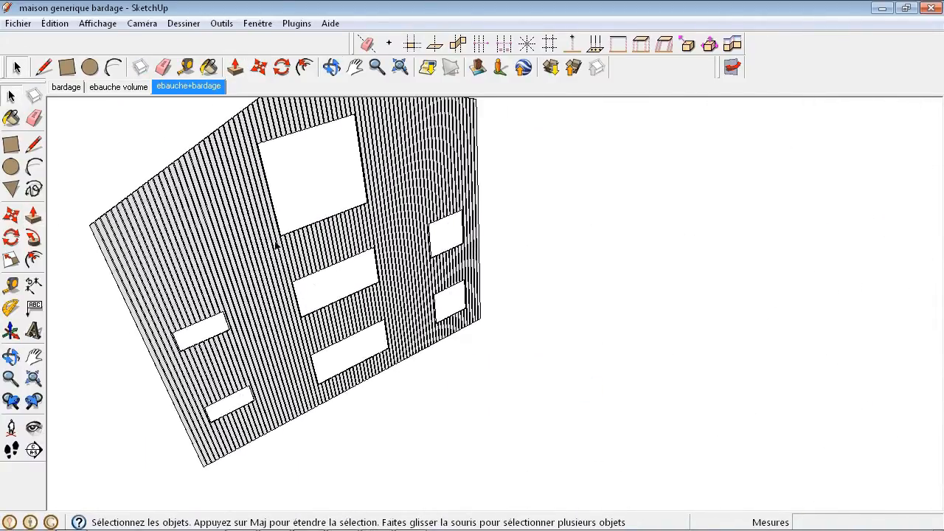
middle_drag(277, 243, 249, 245)
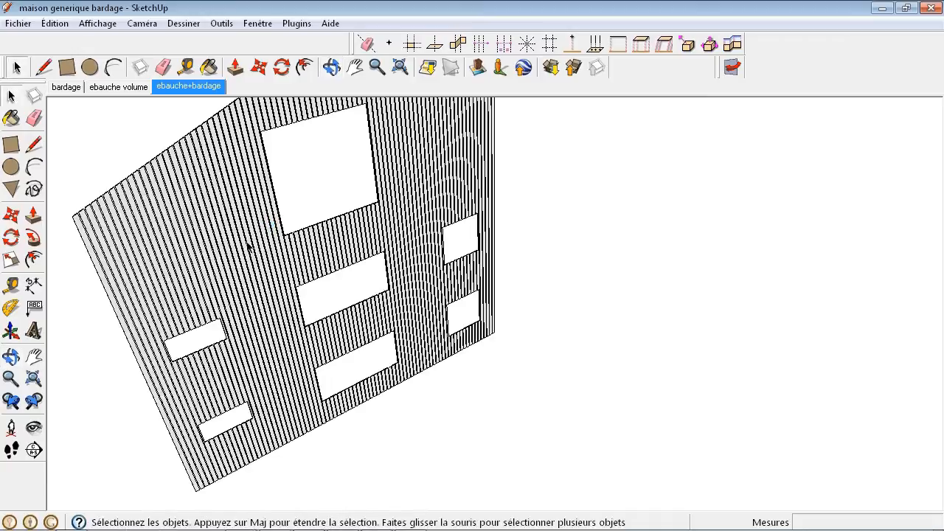
click(121, 89)
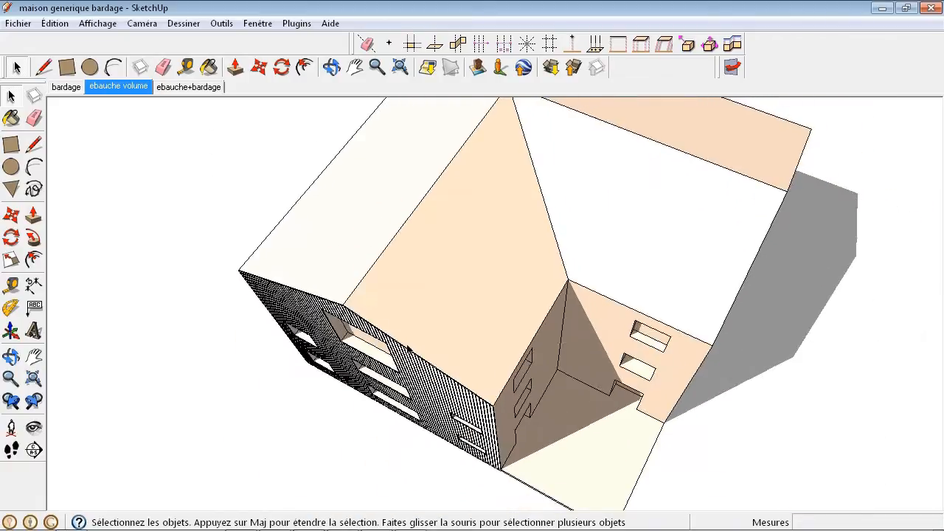
middle_drag(370, 461, 458, 263)
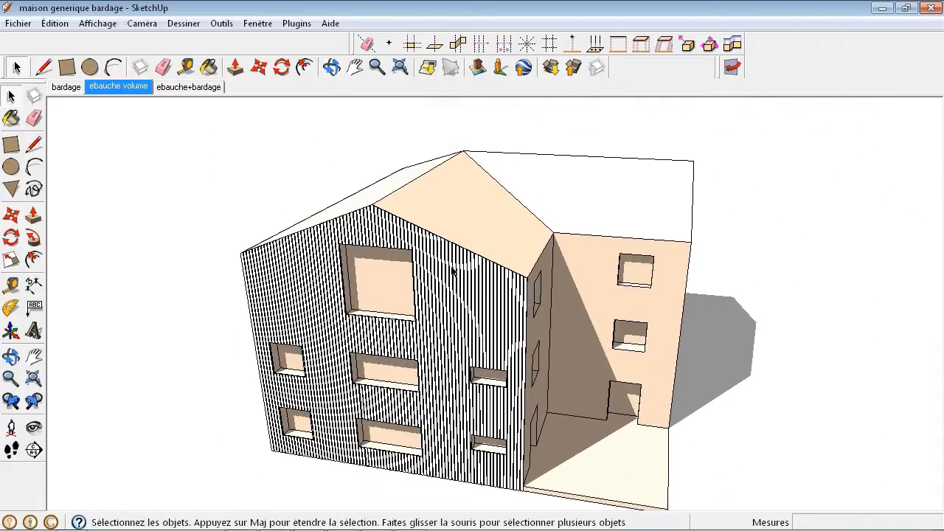
scroll(462, 259, up, 3)
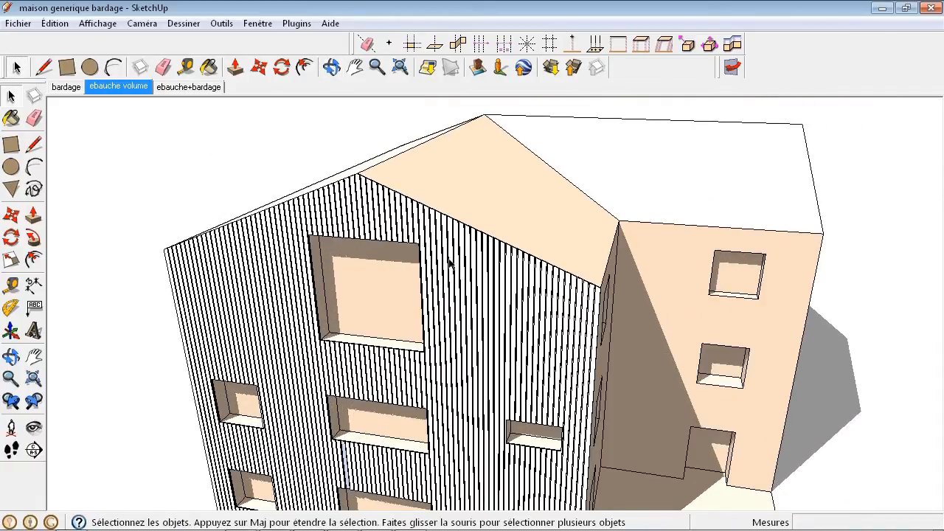
Select the house volume and open the model's structure outliner.
click(464, 198)
scroll(464, 198, up, 1)
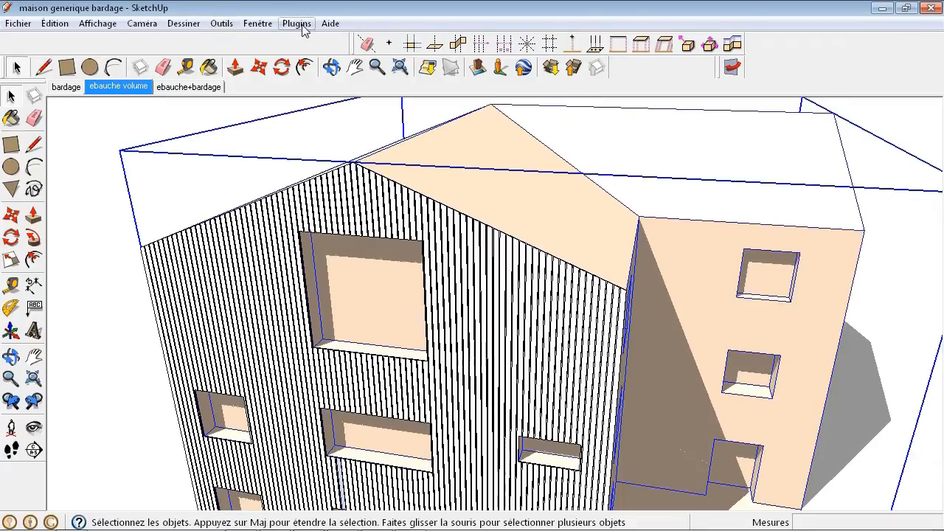
click(257, 23)
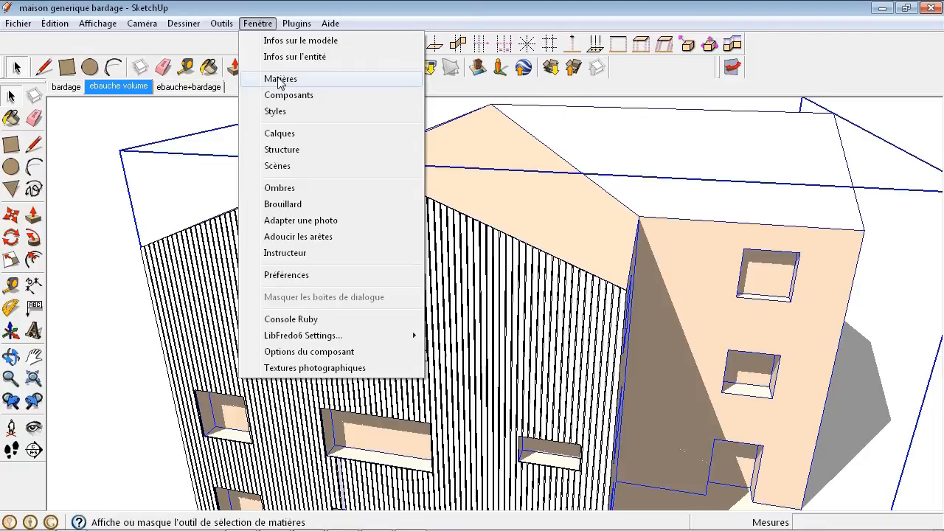
click(281, 149)
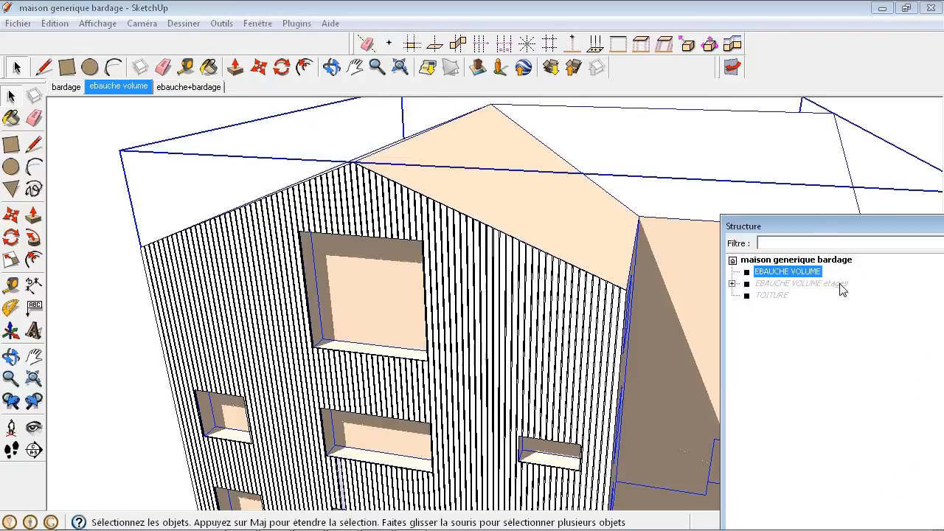
Hide the EBAUCHE VOLUME group through the structure outliner to isolate the cladding, and show it again.
drag(821, 233, 765, 152)
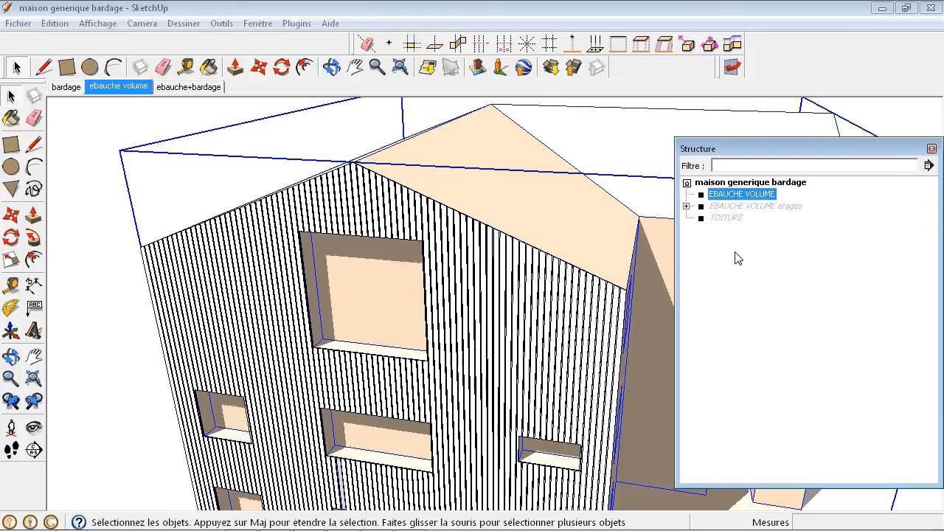
right_click(734, 199)
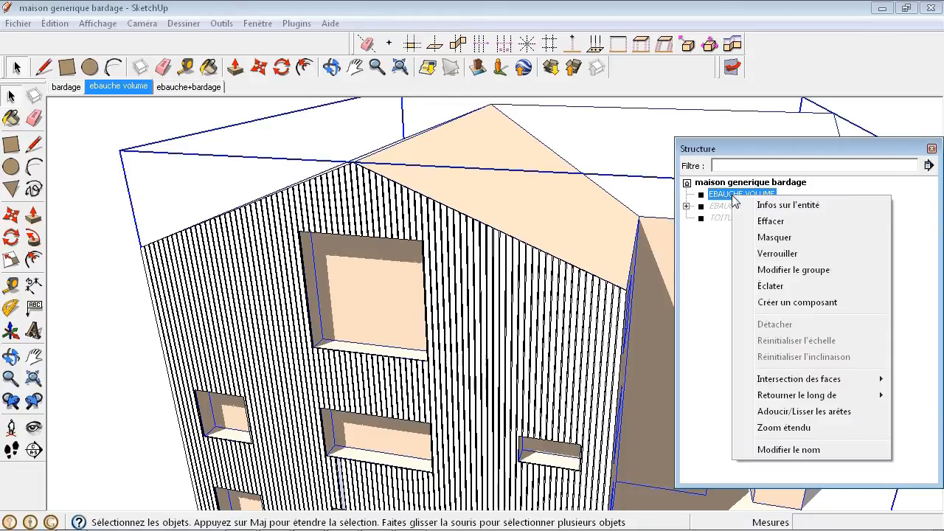
click(769, 236)
click(745, 195)
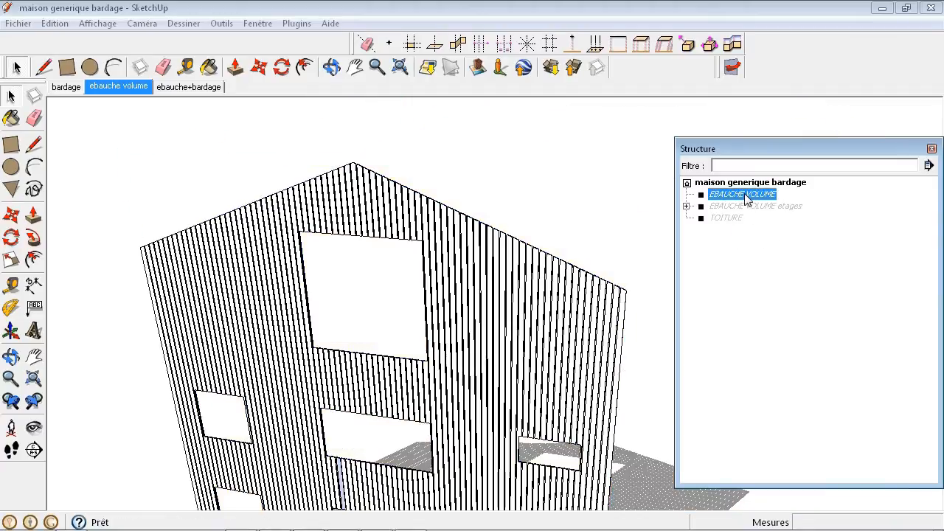
right_click(745, 195)
click(775, 234)
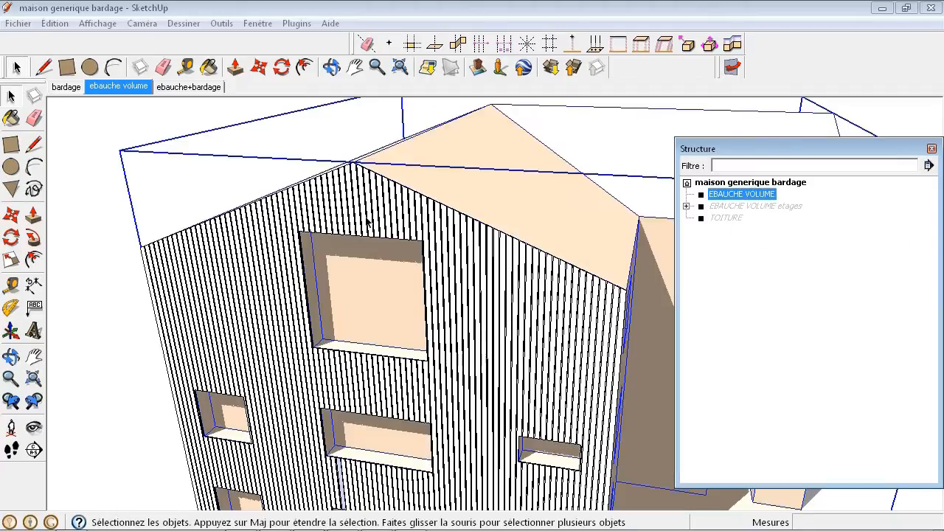
Examine the clad gable facade and the adjoining courtyard walls from several angles.
middle_drag(89, 210, 221, 369)
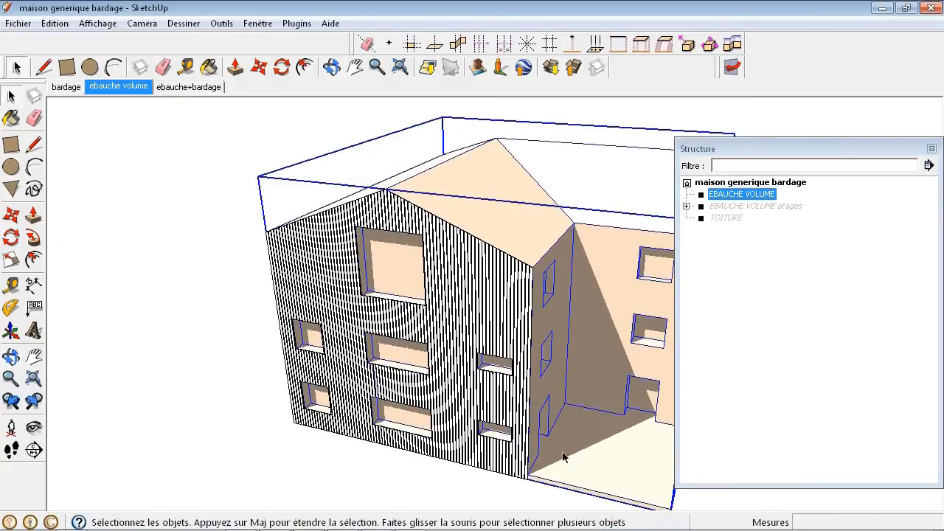
middle_drag(563, 457, 723, 460)
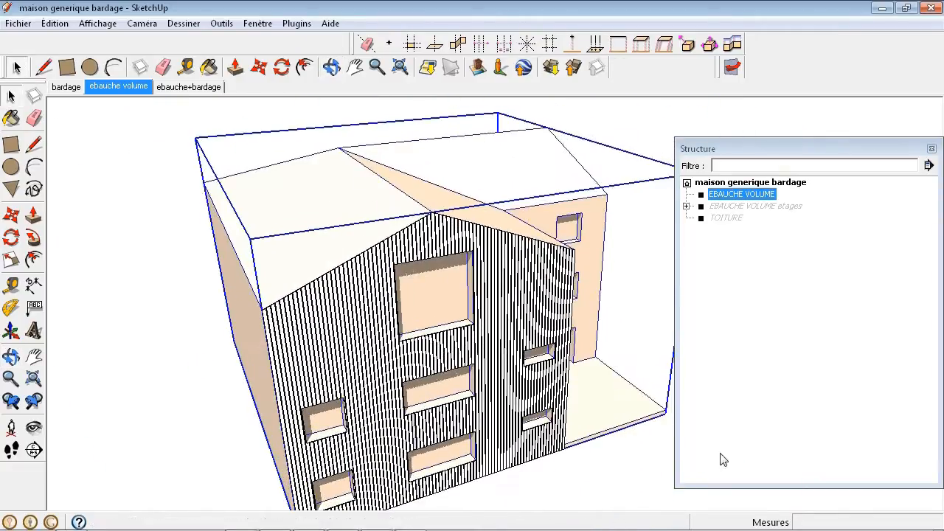
middle_drag(600, 461, 292, 346)
scroll(525, 442, up, 2)
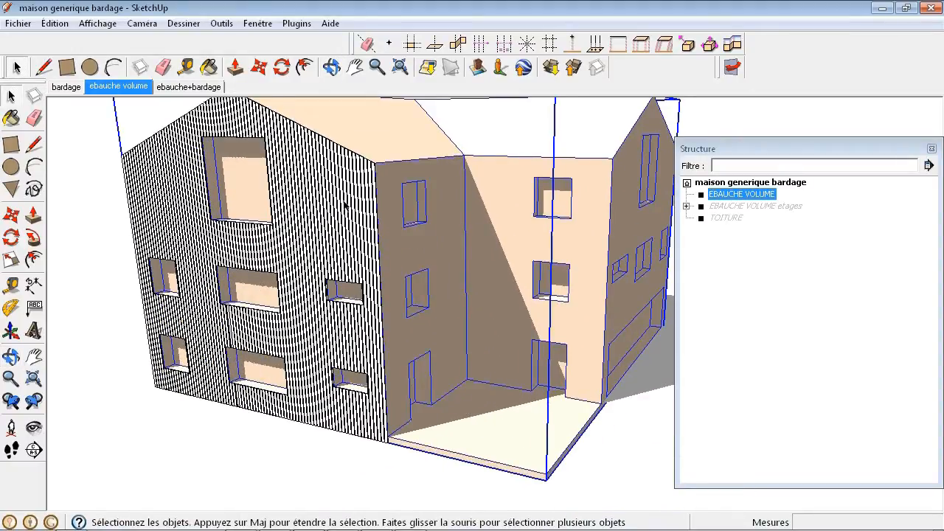
middle_drag(345, 205, 359, 219)
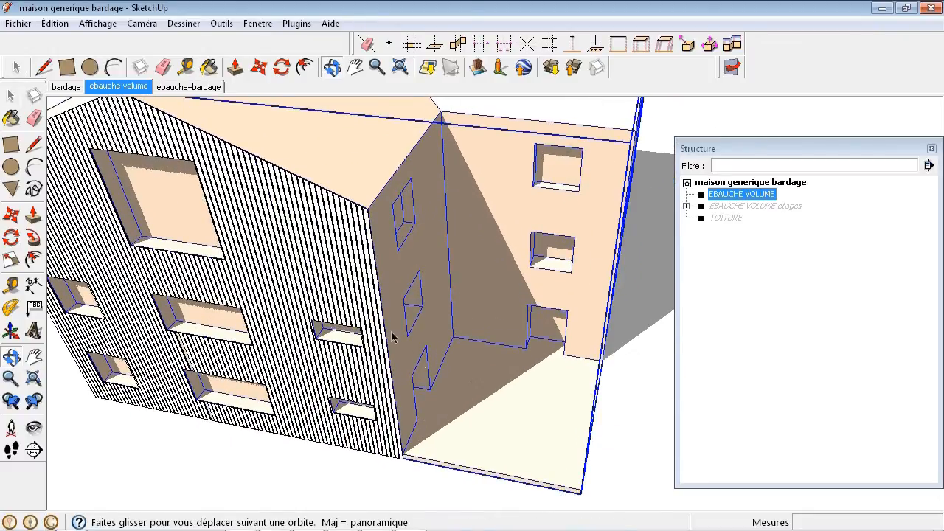
middle_drag(519, 435, 406, 331)
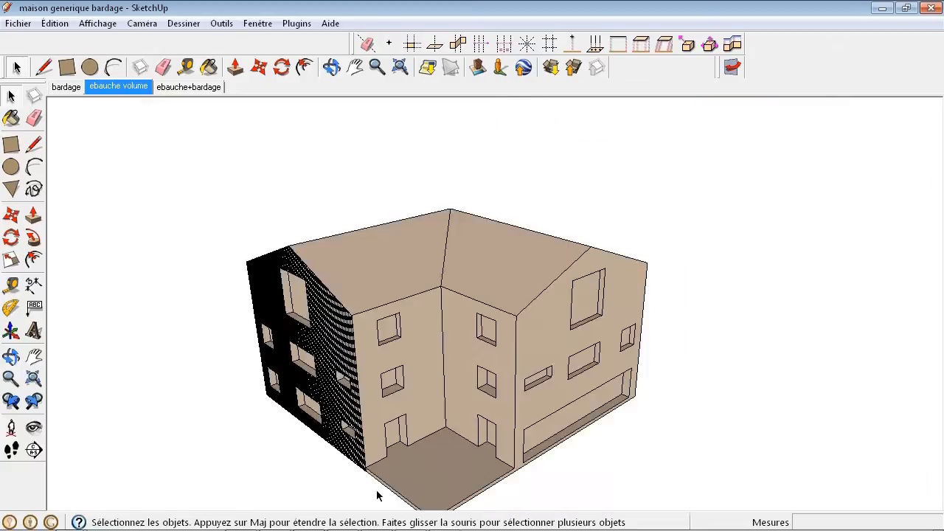
Measure the base of the courtyard wall from the clad corner to the door opening.
scroll(379, 435, up, 5)
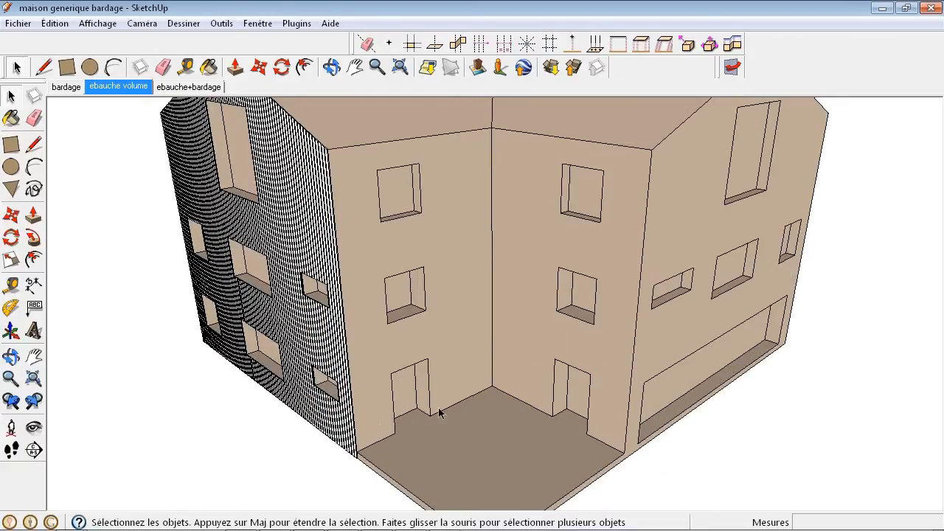
middle_drag(439, 413, 442, 472)
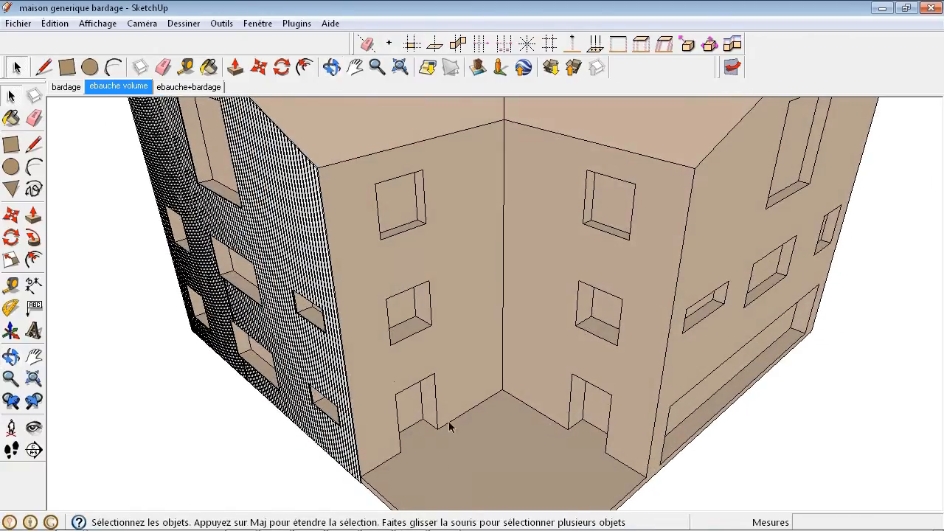
scroll(456, 465, down, 2)
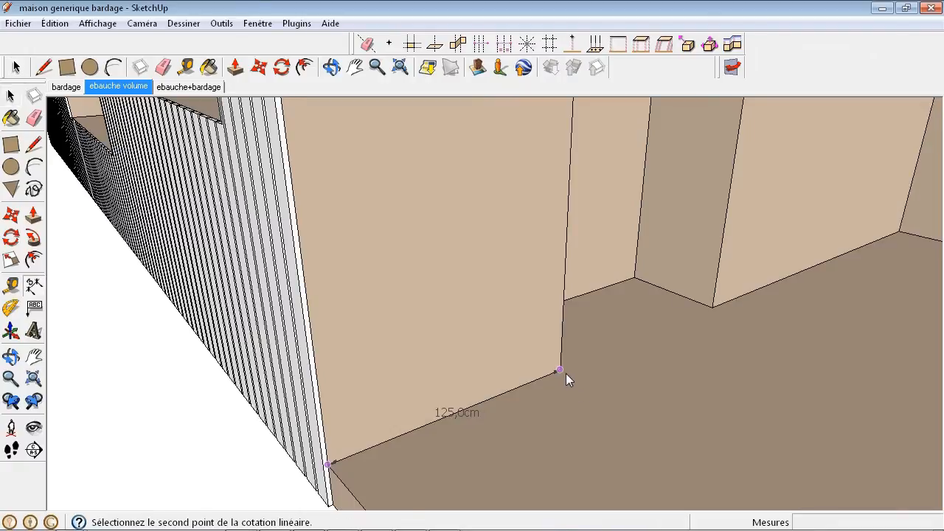
key(Escape)
scroll(481, 388, down, 2)
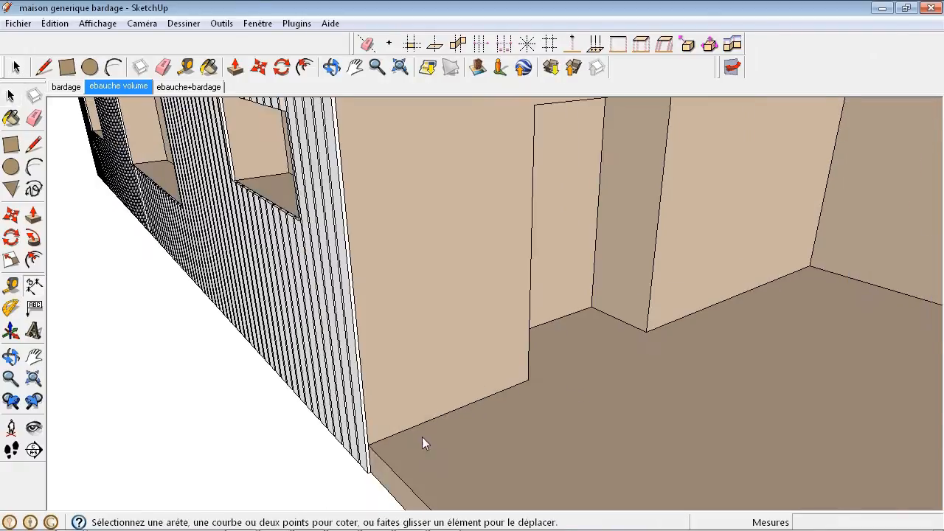
scroll(509, 425, down, 2)
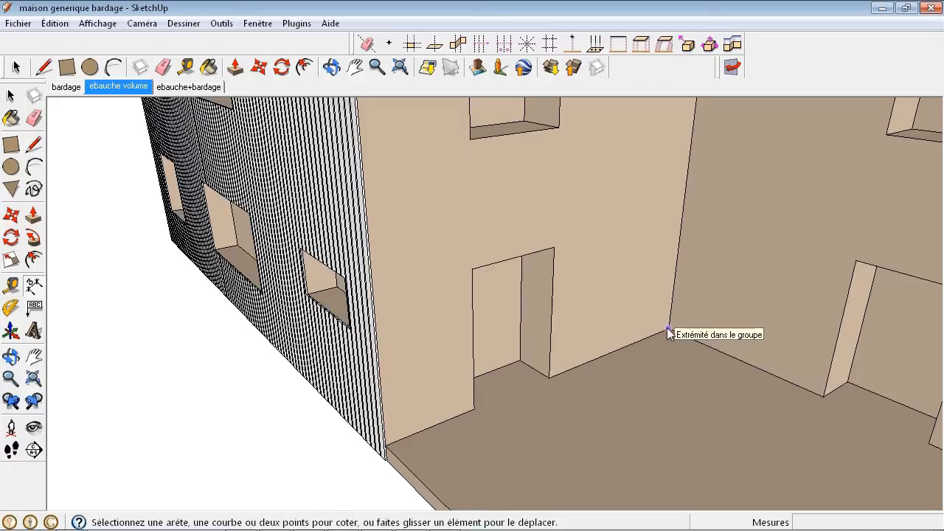
scroll(390, 453, up, 1)
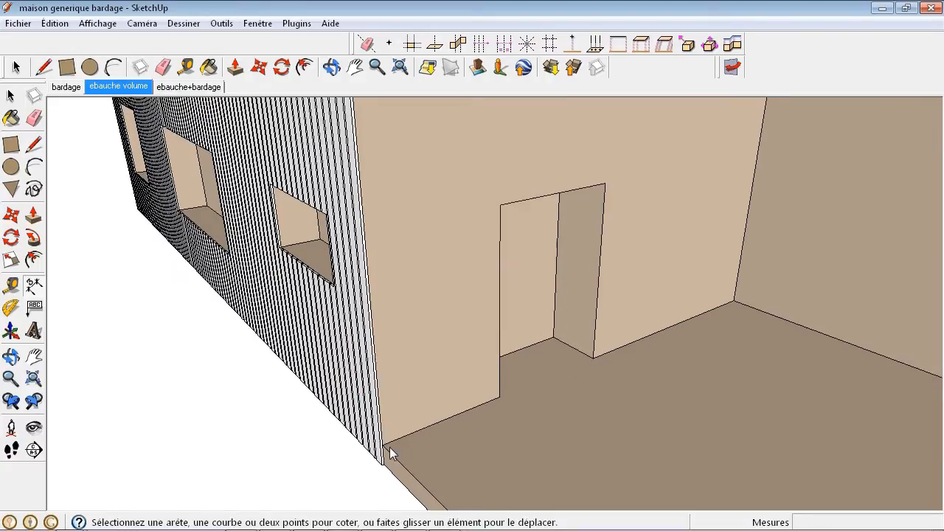
Draw a 2 by 12.5 cm rectangle on the ground at the wall's base, starting at the clad corner.
click(11, 145)
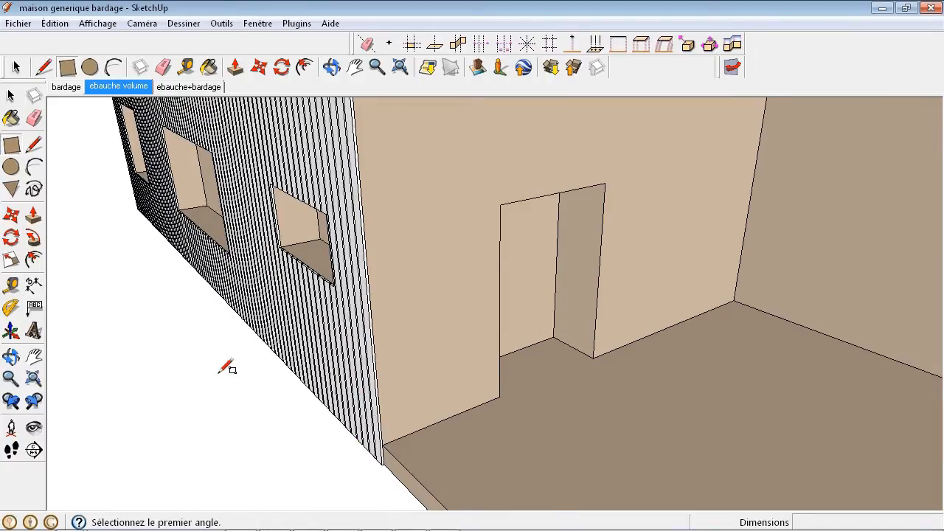
scroll(393, 445, up, 3)
scroll(405, 440, up, 3)
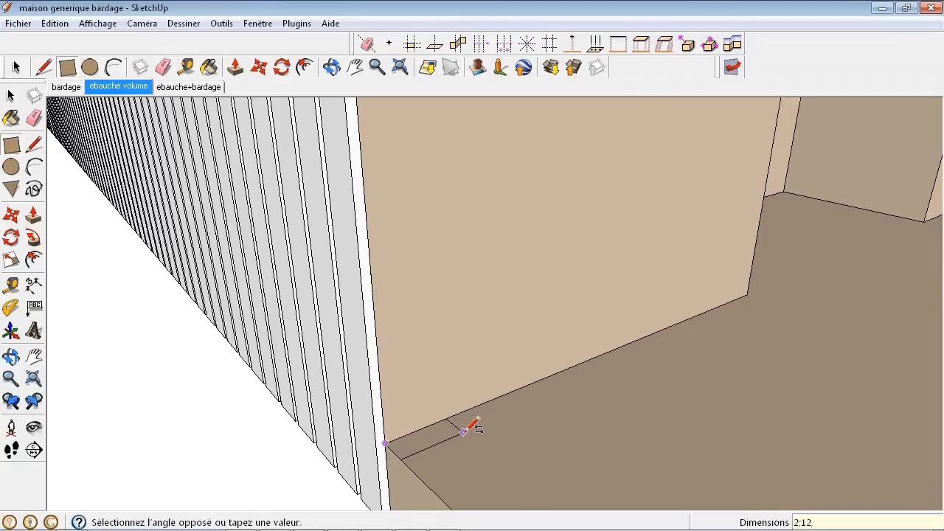
click(463, 430)
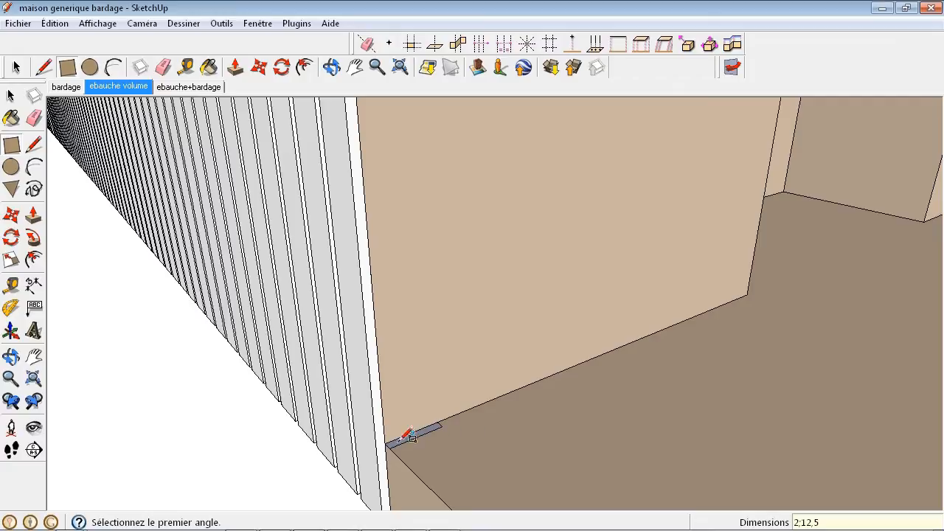
Extrude the small rectangle upward to the wall's eave corner, 790 cm high, to form a vertical board.
scroll(217, 343, down, 1)
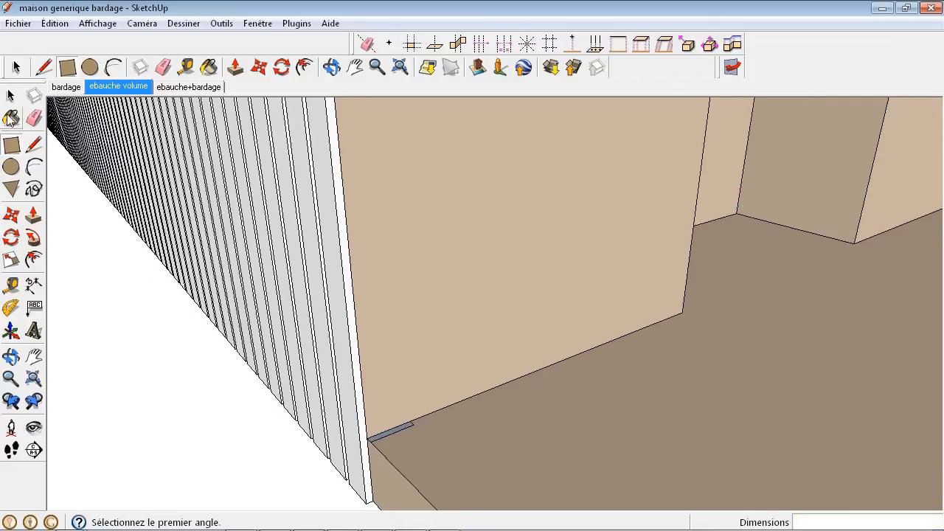
click(33, 214)
scroll(402, 437, up, 4)
click(377, 440)
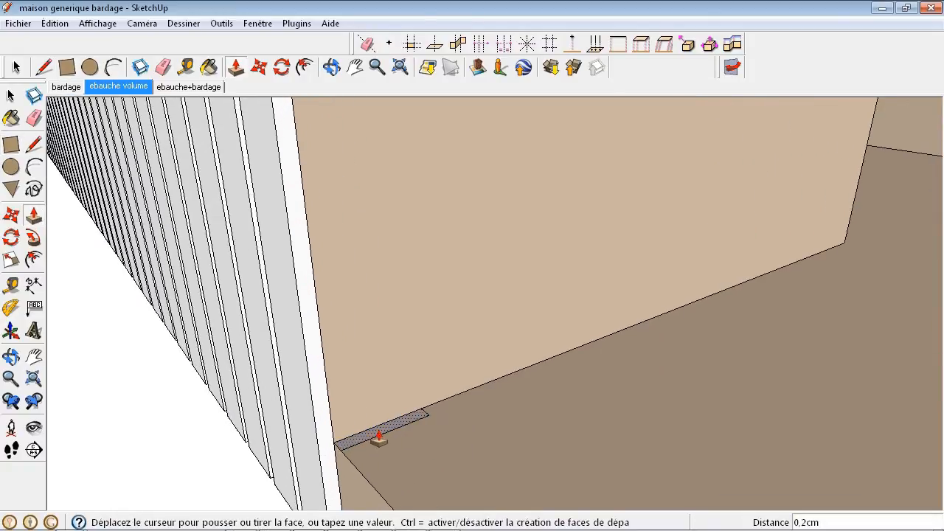
scroll(376, 442, down, 5)
scroll(423, 469, down, 3)
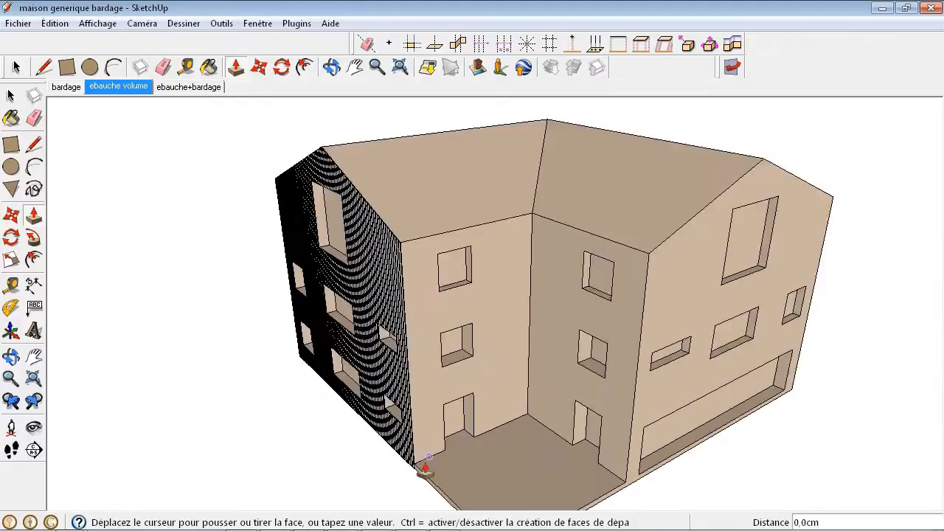
scroll(417, 273, up, 3)
click(411, 261)
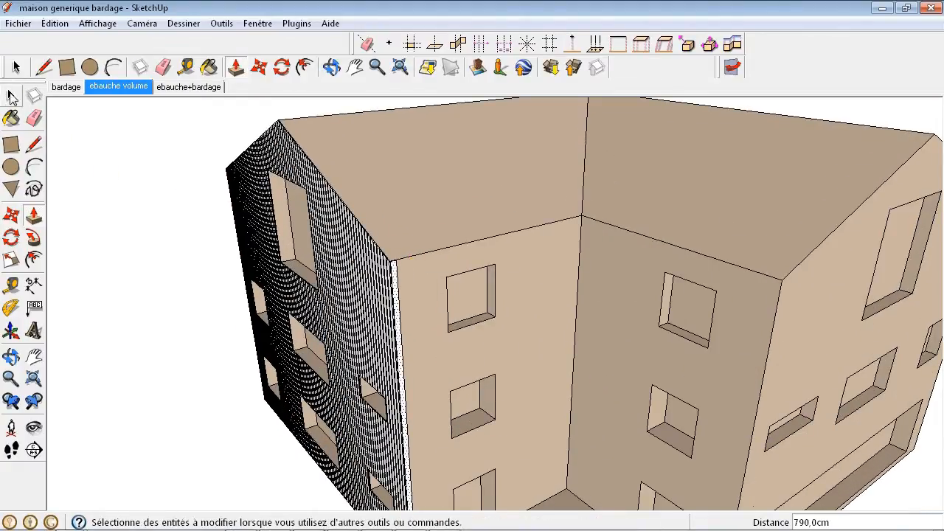
Select the new board and turn it into a component named "a".
click(11, 97)
scroll(398, 272, up, 4)
scroll(391, 285, up, 3)
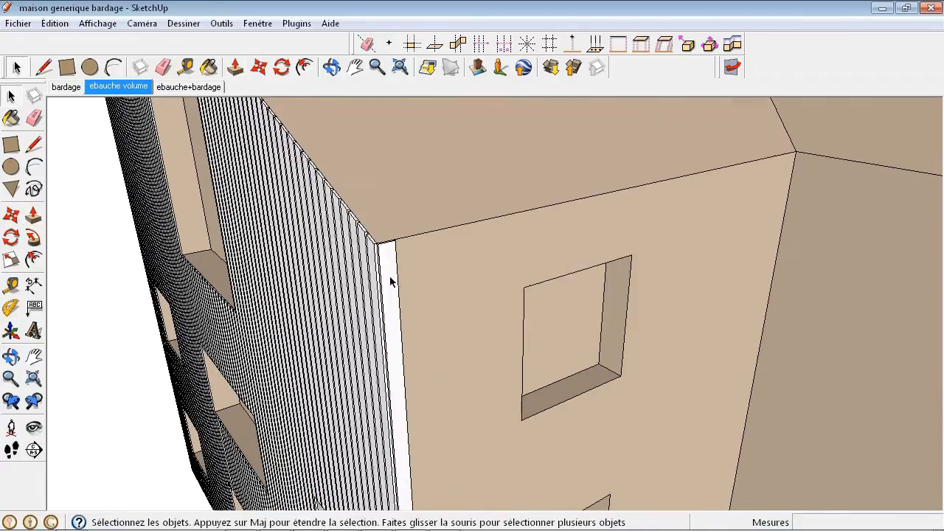
scroll(391, 258, up, 1)
click(391, 258)
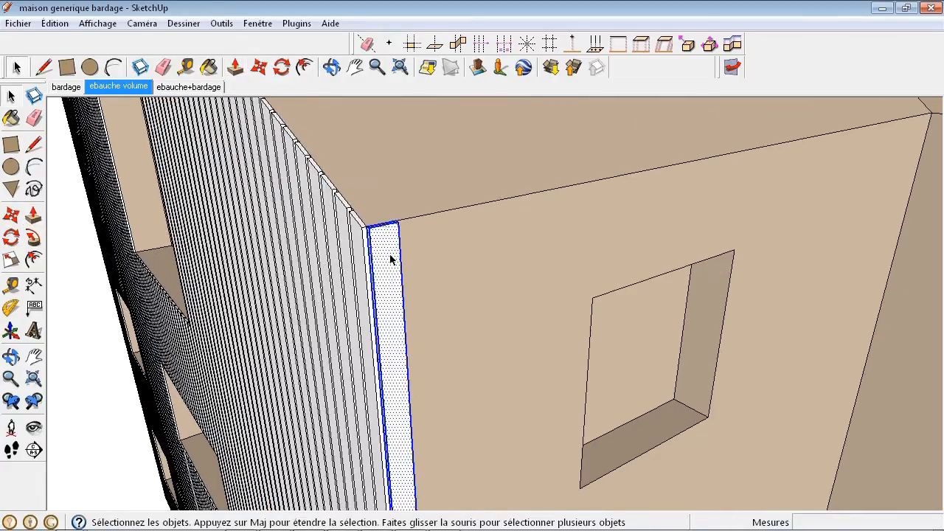
right_click(394, 260)
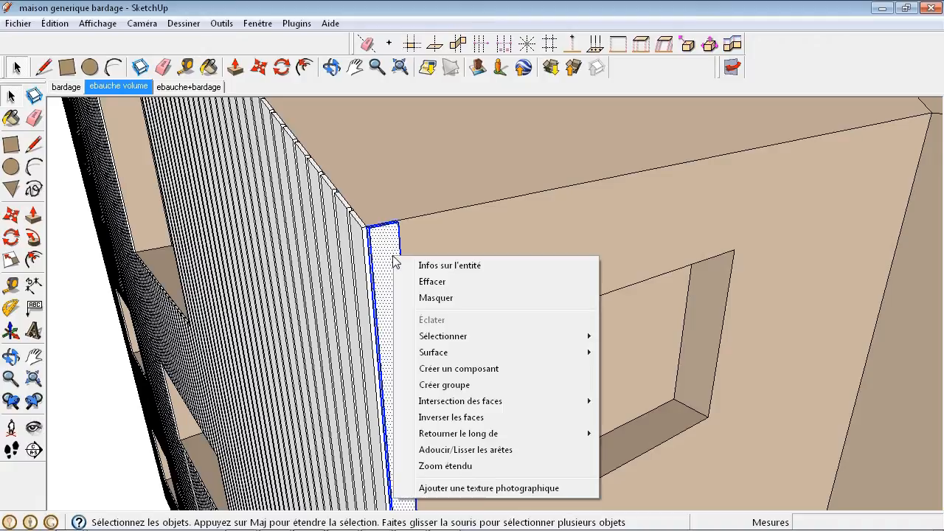
click(431, 369)
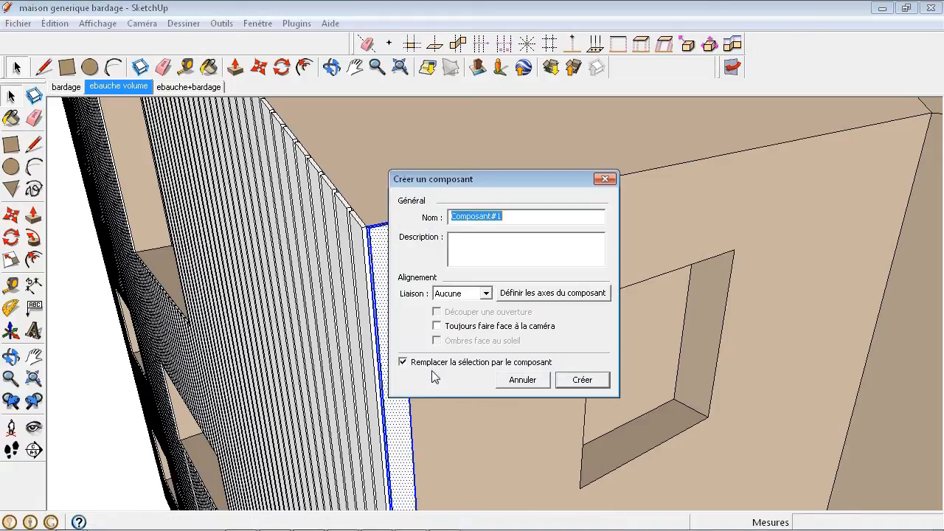
text(a)
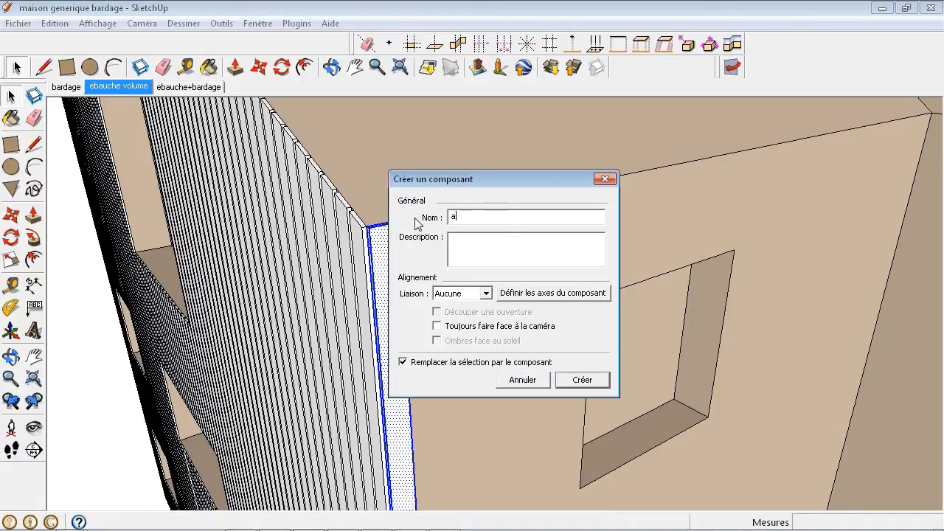
click(582, 379)
Copy the board one board width along the courtyard wall and repeat the copy 40 times with *40.
middle_drag(396, 308, 317, 272)
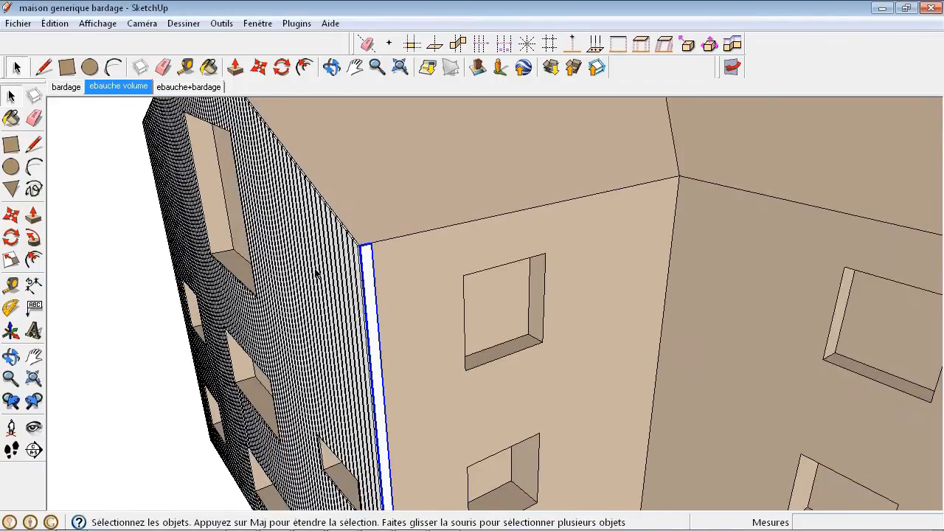
click(11, 216)
scroll(372, 233, up, 6)
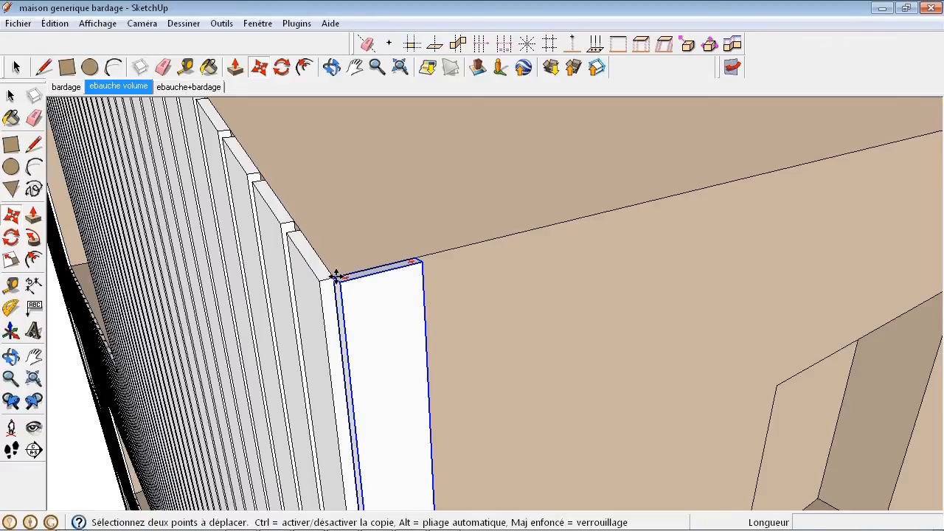
click(336, 275)
key(ctrl)
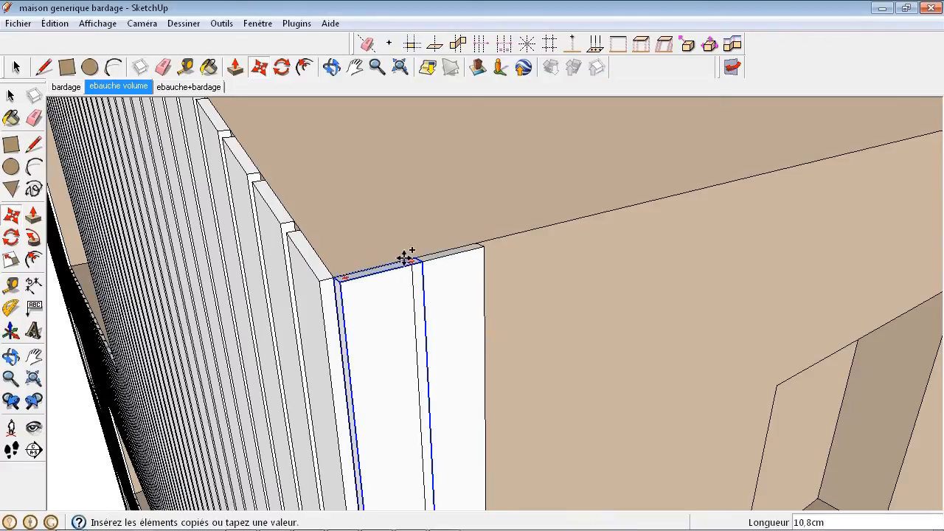
click(417, 257)
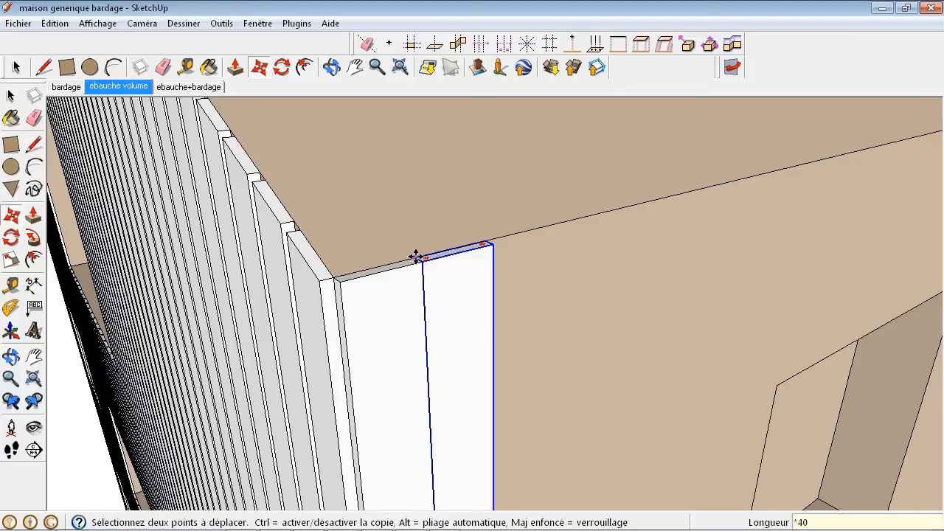
key(Return)
scroll(281, 266, down, 5)
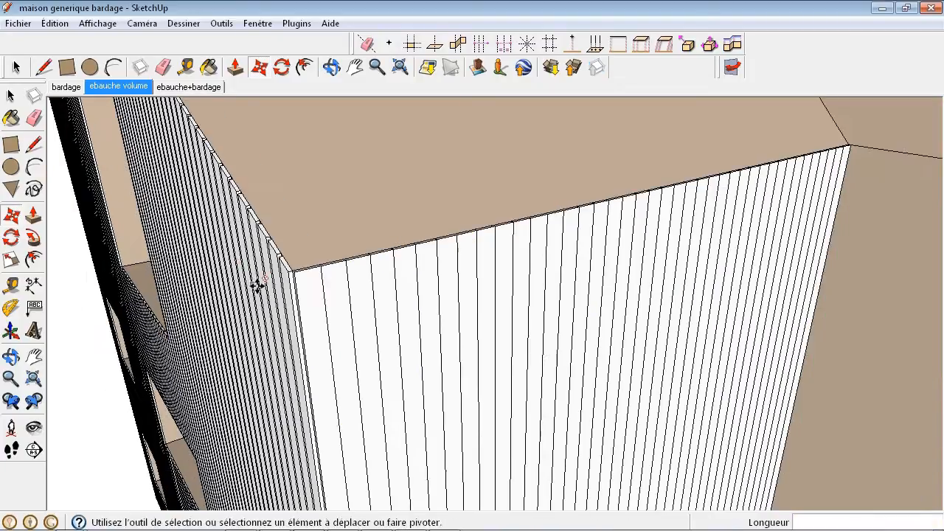
click(321, 269)
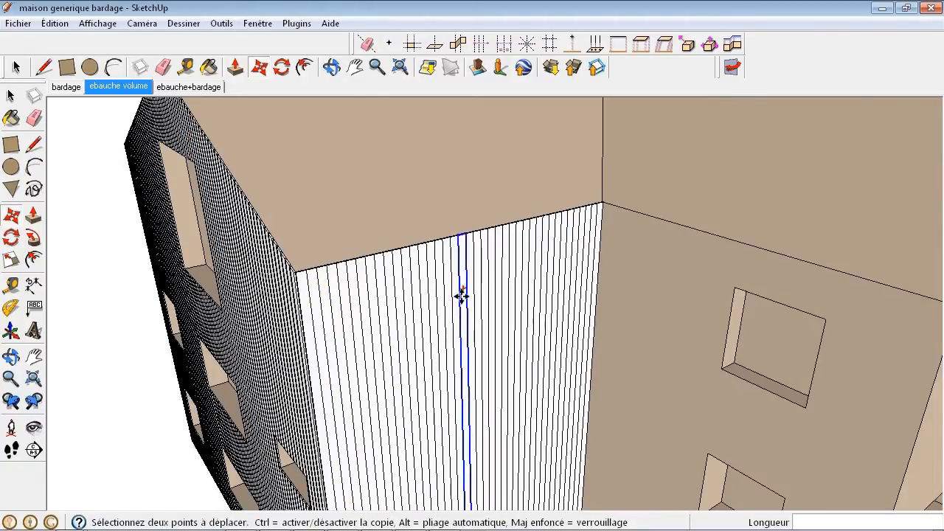
key(Delete)
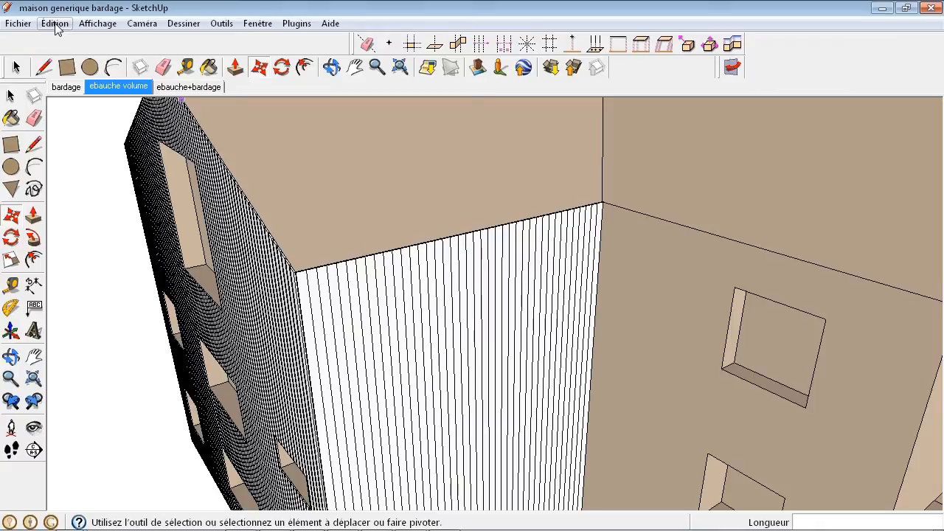
Turn on the transparent face style so the windows behind the courtyard wall's boards can be seen.
click(87, 24)
mouse_move(152, 209)
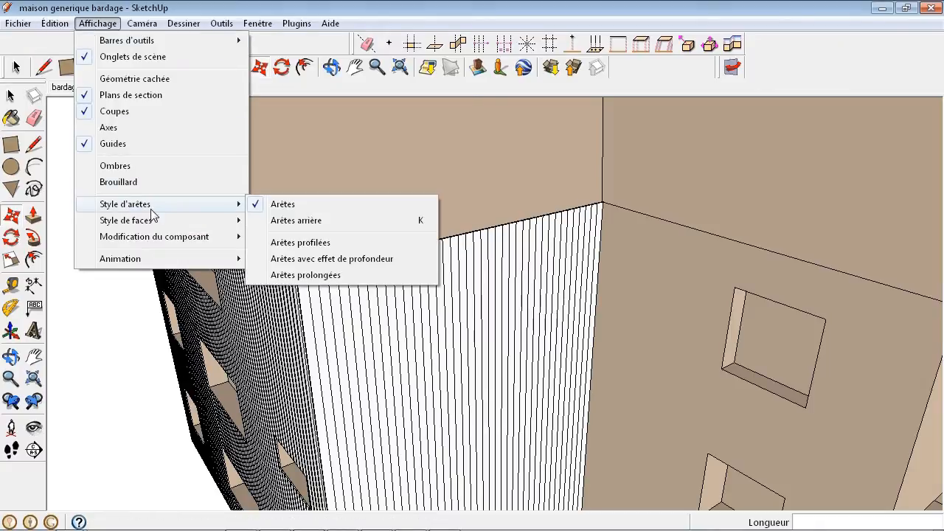
click(302, 220)
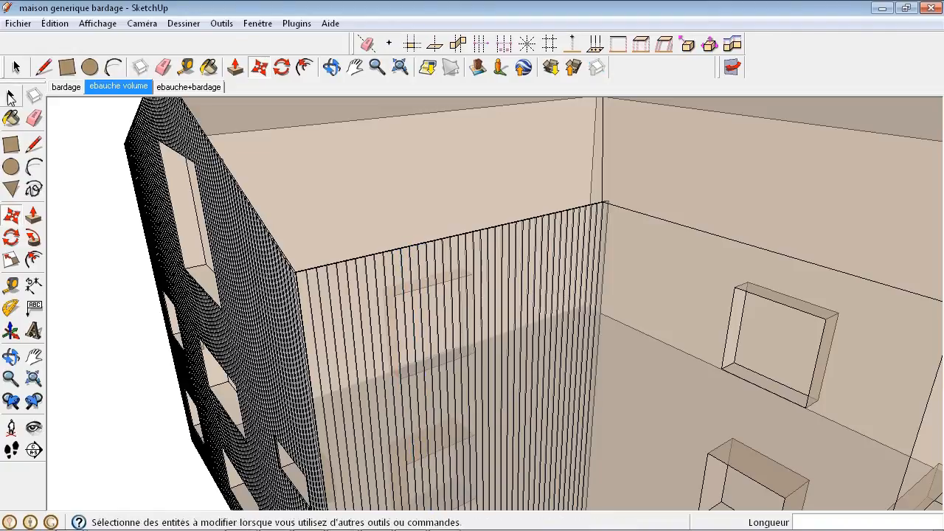
Select the ten adjacent boards that cover the column of window openings on the courtyard wall.
click(10, 98)
scroll(421, 305, up, 3)
click(392, 287)
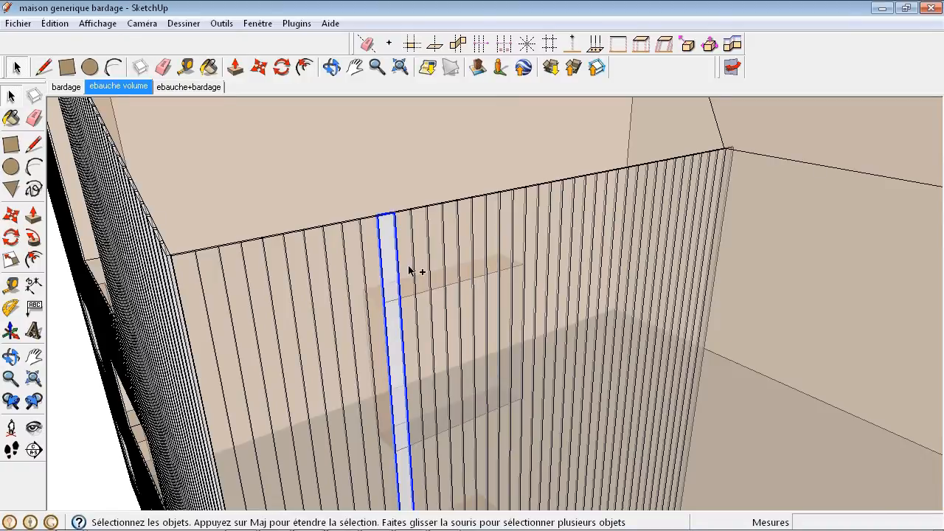
ctrl+click(405, 259)
ctrl+click(422, 246)
ctrl+click(438, 235)
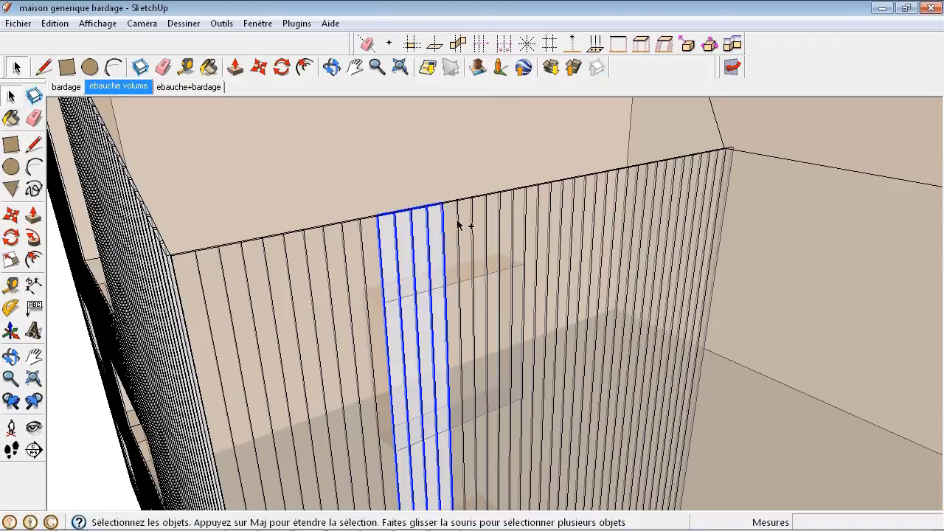
ctrl+click(458, 221)
ctrl+click(468, 220)
ctrl+click(483, 216)
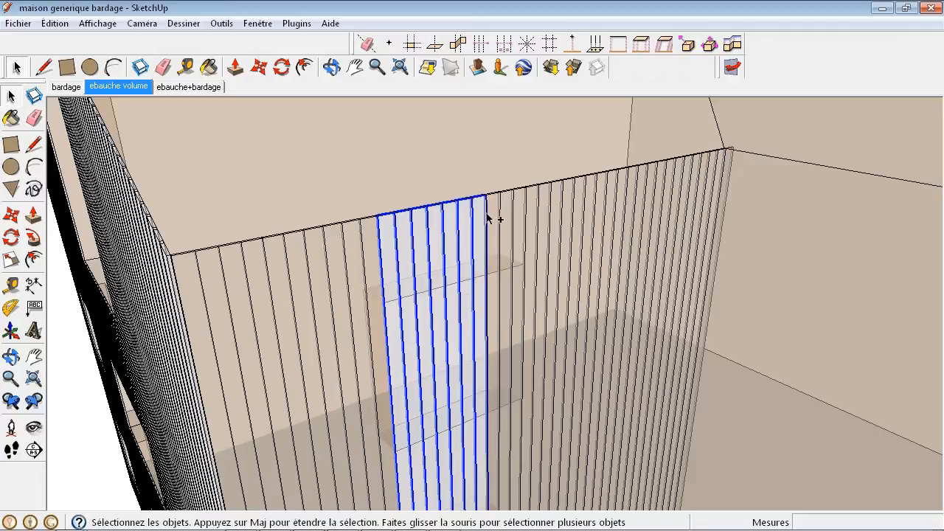
ctrl+click(495, 214)
ctrl+click(507, 211)
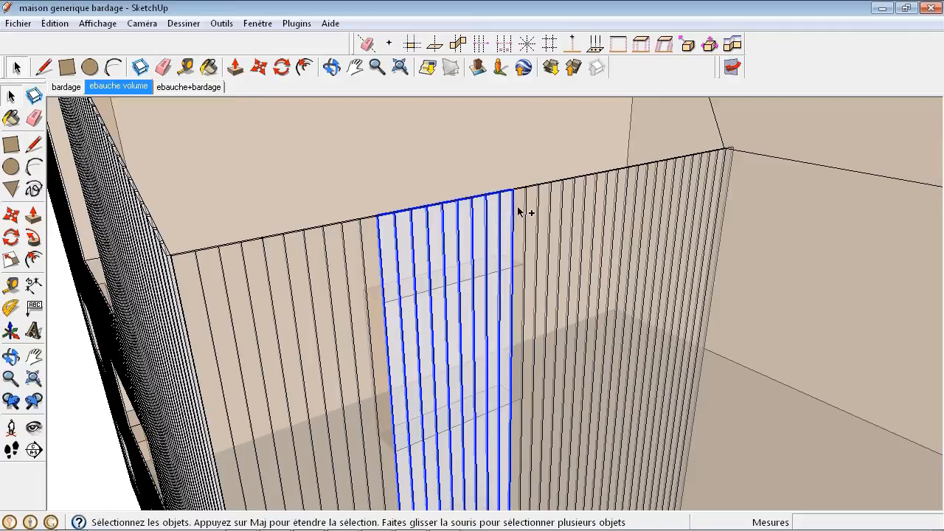
ctrl+click(520, 212)
Scale the ten selected boards vertically from their base up to the head of the top window, a factor of about 0.08.
scroll(413, 216, down, 6)
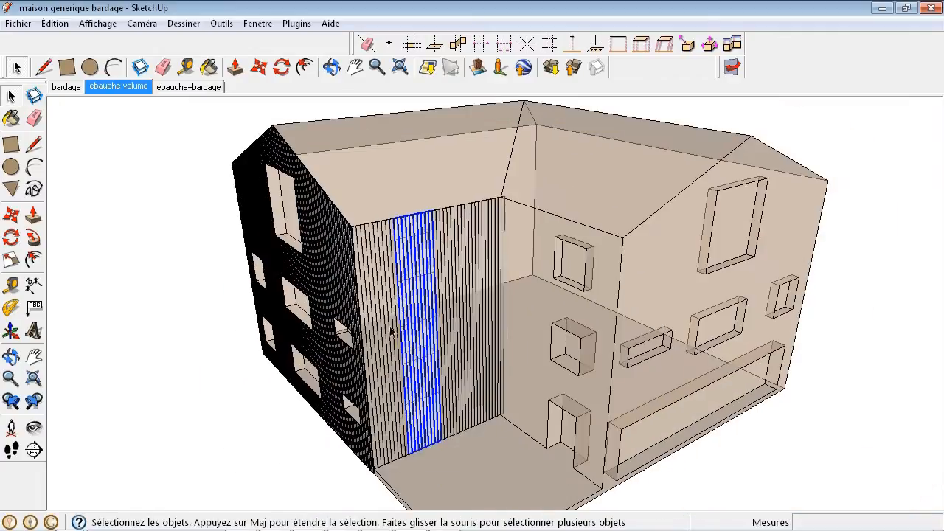
scroll(428, 450, up, 5)
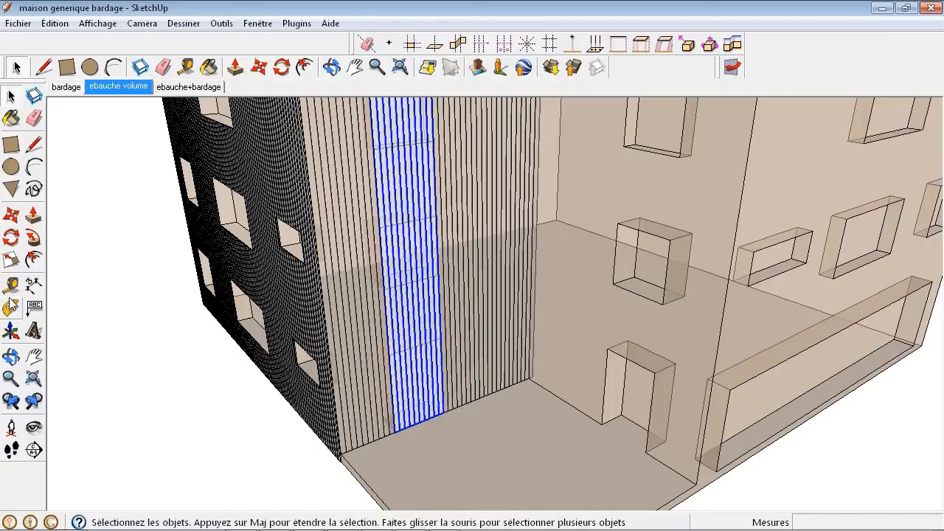
click(12, 262)
scroll(418, 422, up, 6)
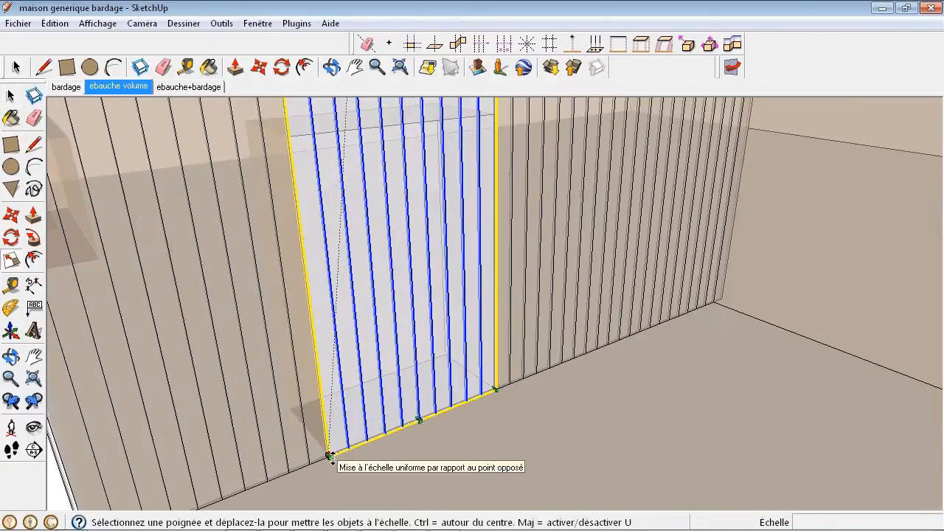
scroll(494, 391, up, 3)
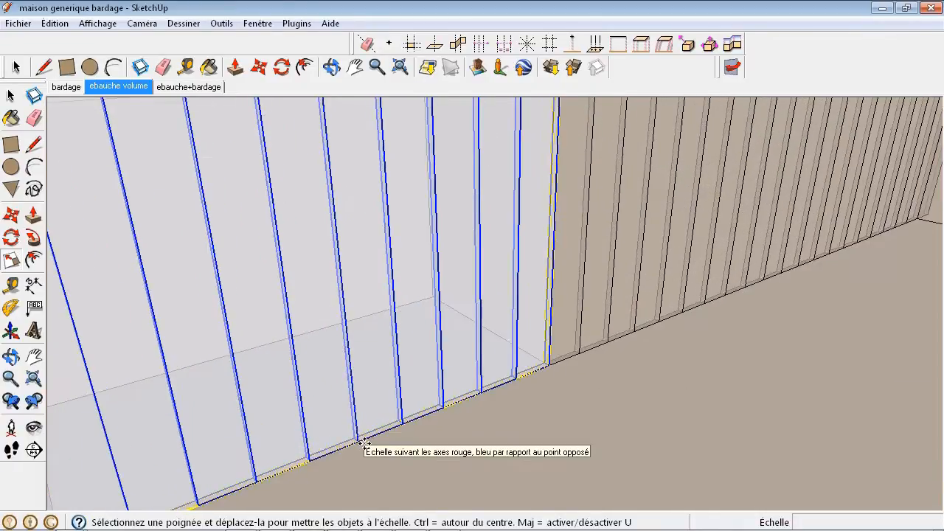
scroll(352, 440, up, 2)
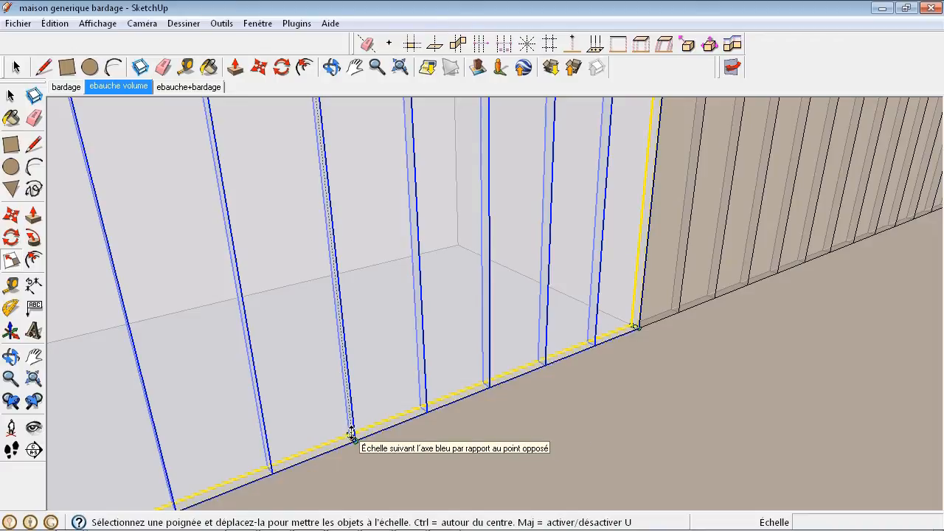
click(352, 438)
scroll(350, 372, down, 1)
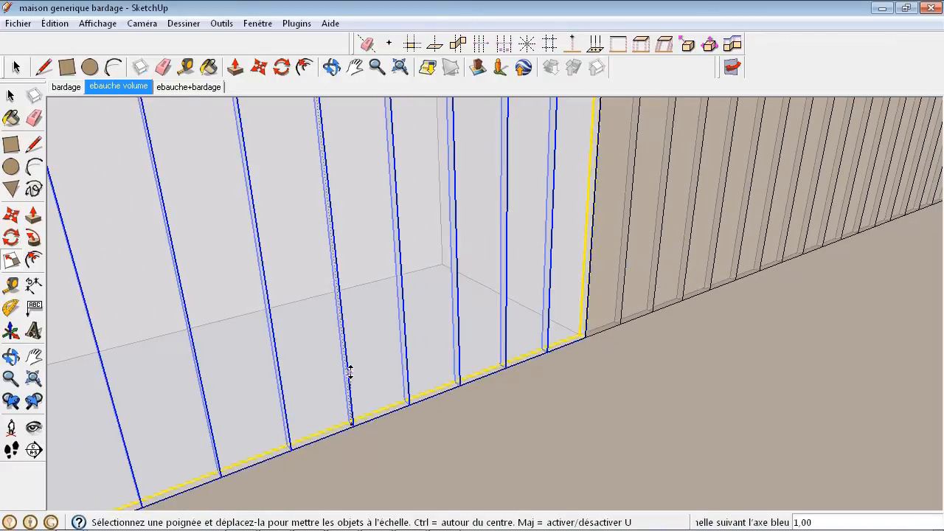
scroll(339, 328, down, 8)
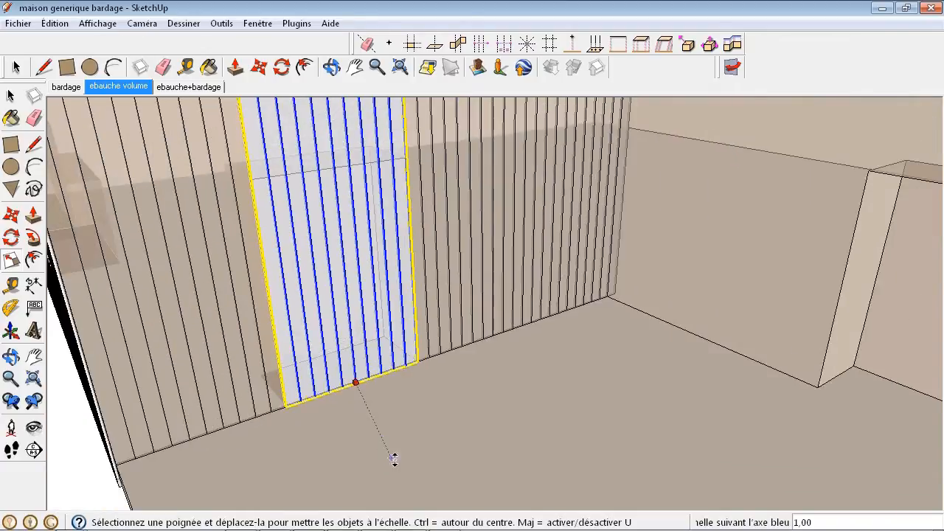
scroll(376, 313, down, 2)
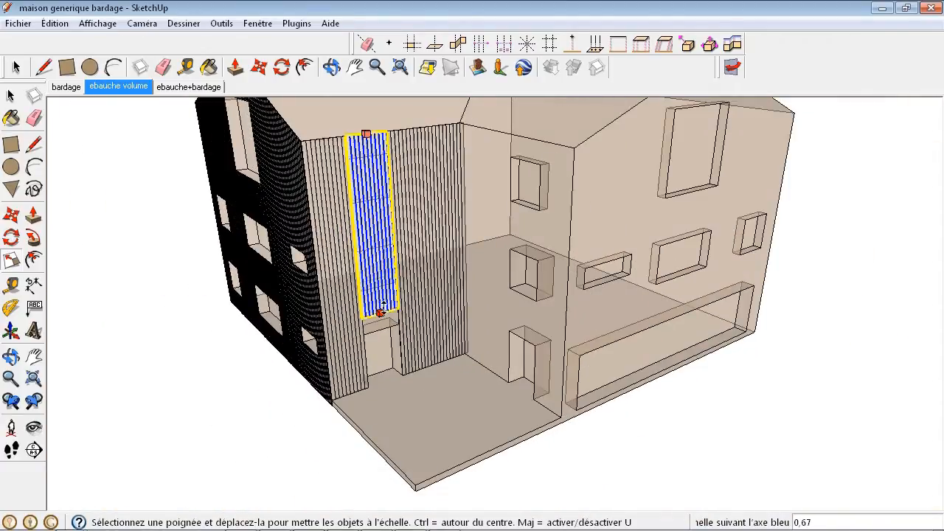
scroll(374, 173, up, 4)
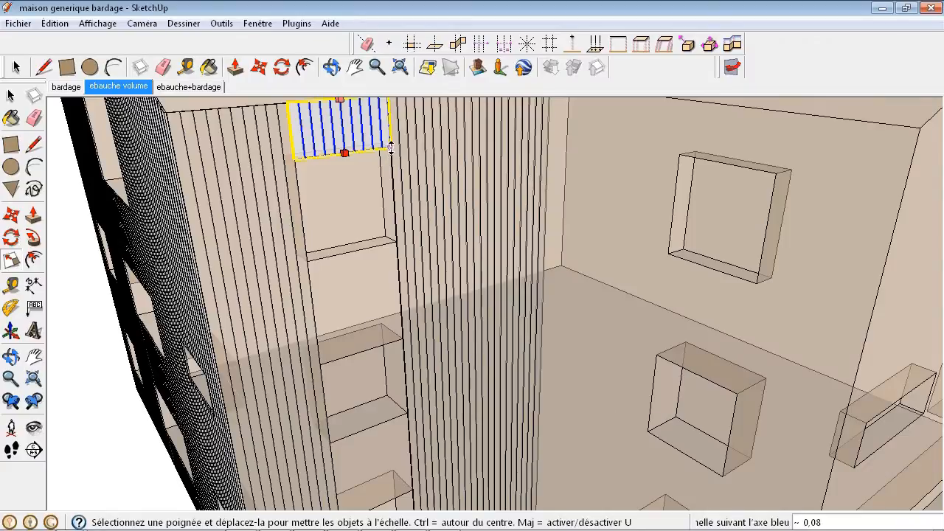
click(391, 148)
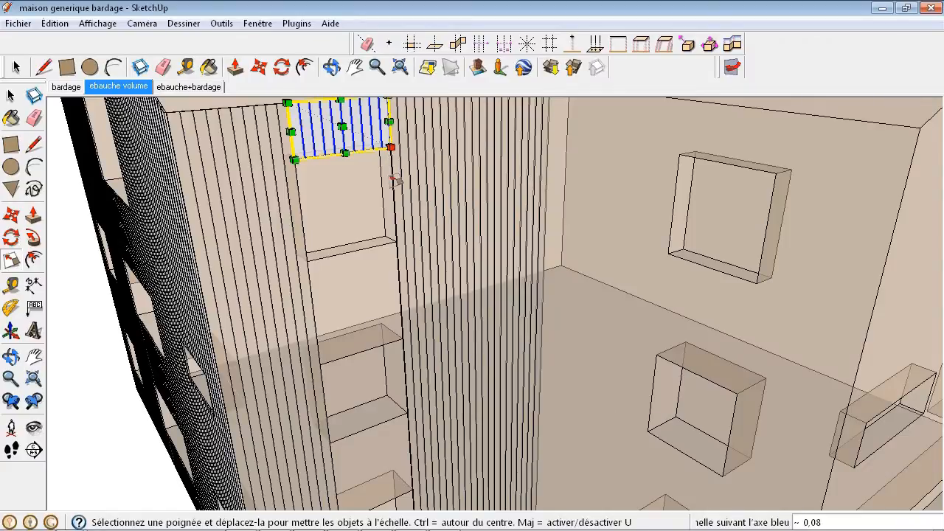
Copy the shortened boards straight down about 187.5 cm so their upper ends meet the top window's sill.
scroll(396, 180, down, 4)
scroll(361, 193, up, 5)
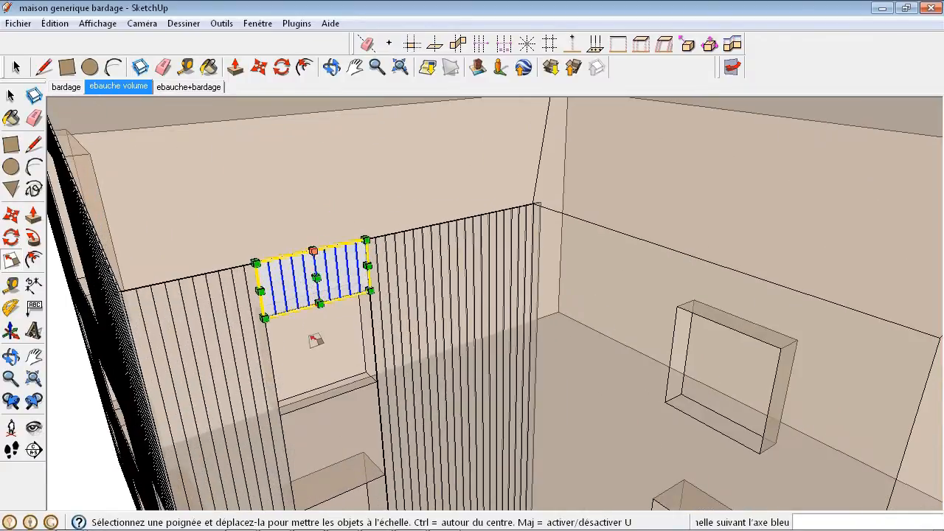
click(12, 215)
scroll(258, 264, up, 6)
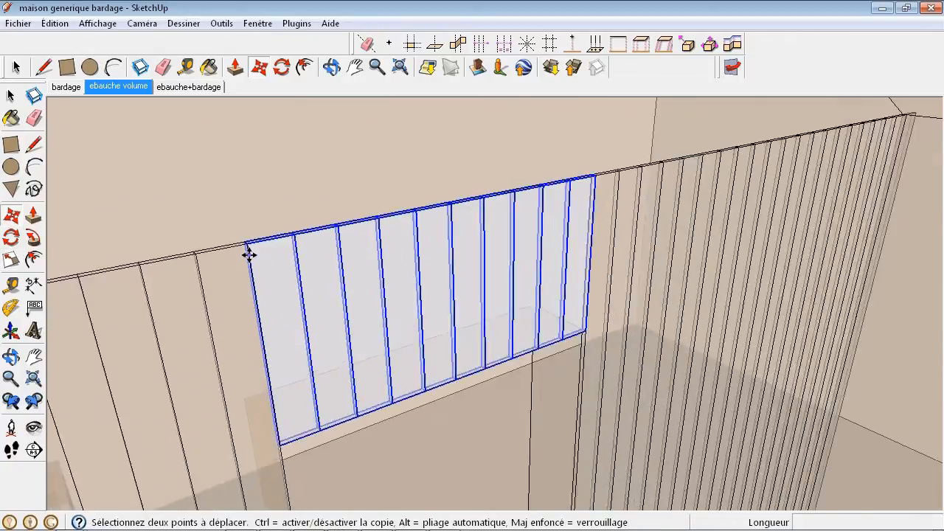
scroll(248, 239, up, 3)
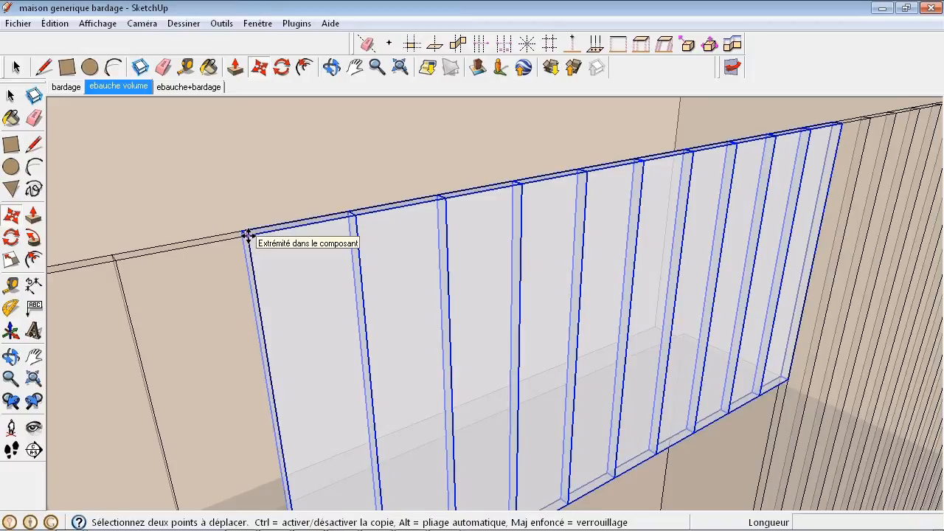
click(248, 236)
key(ctrl)
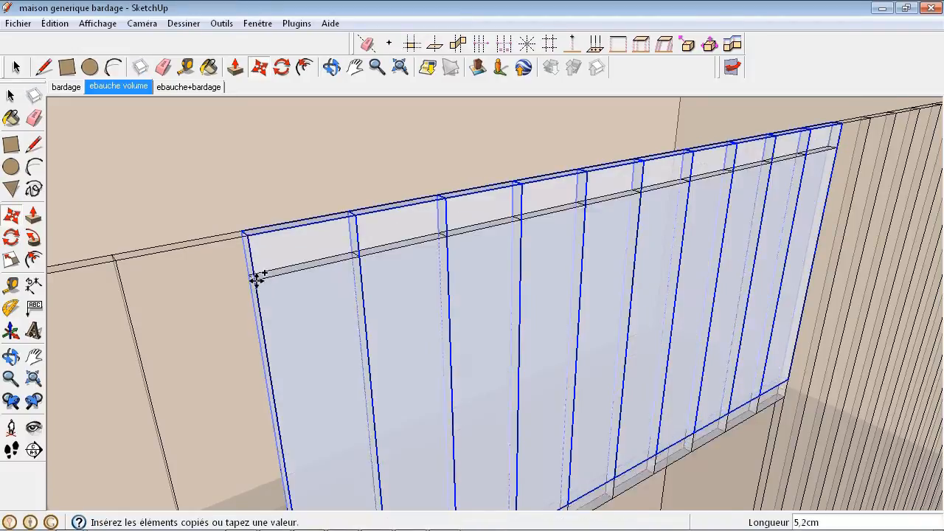
scroll(258, 265, down, 5)
scroll(280, 400, down, 4)
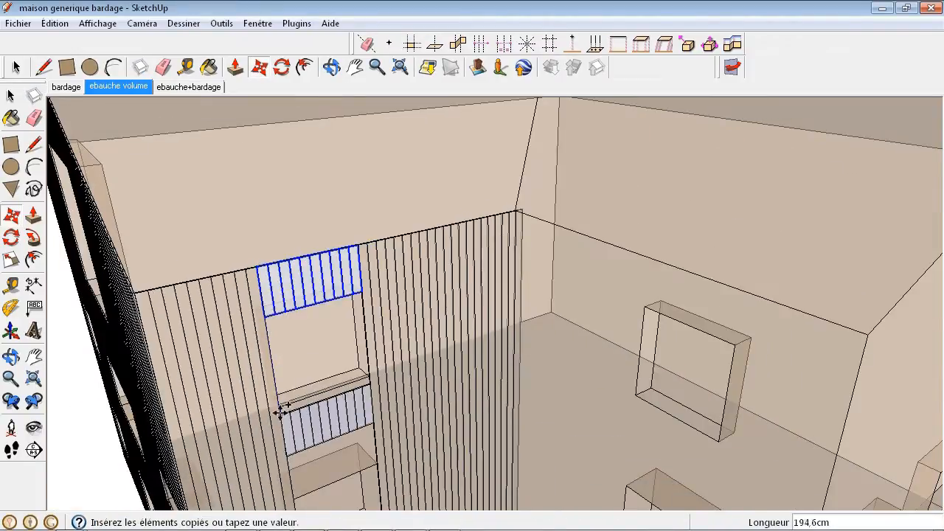
scroll(280, 406, up, 5)
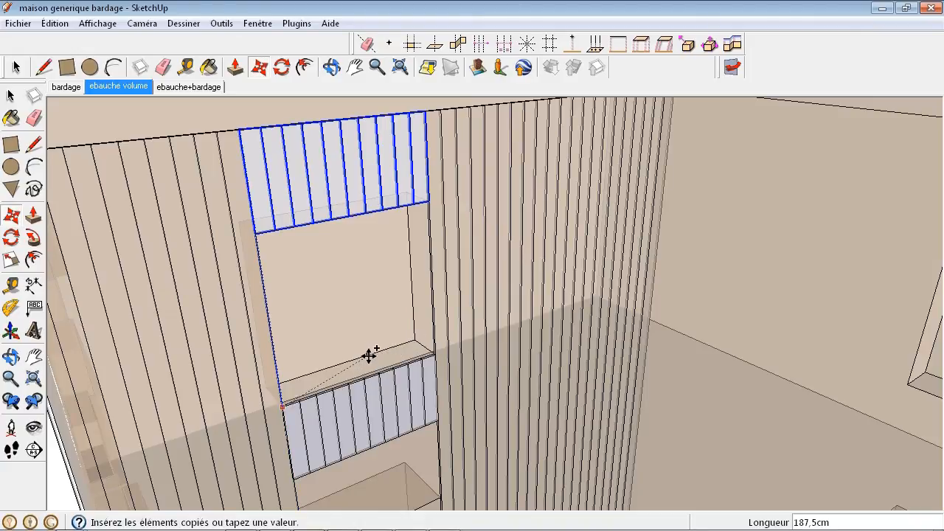
click(368, 356)
Turn off the transparent face style to show the house and boards as opaque.
scroll(324, 407, up, 5)
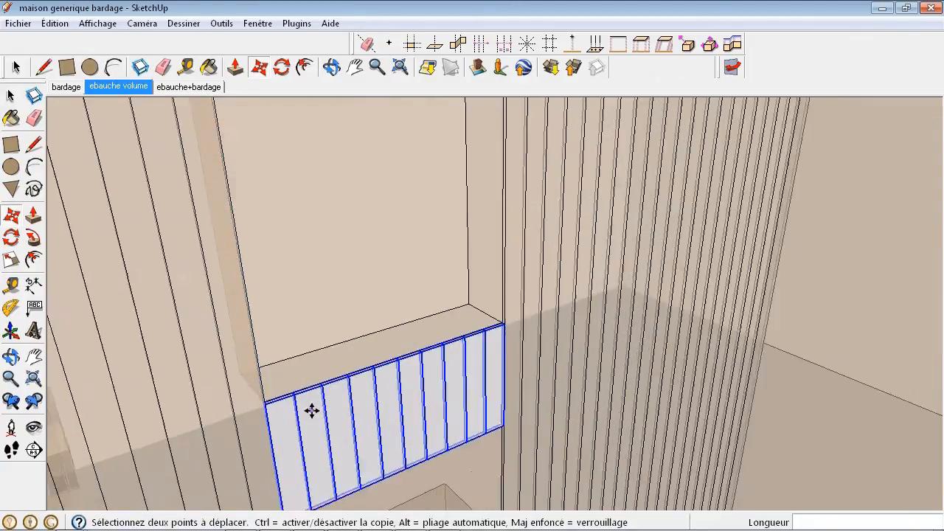
middle_drag(333, 394, 279, 288)
scroll(331, 280, down, 5)
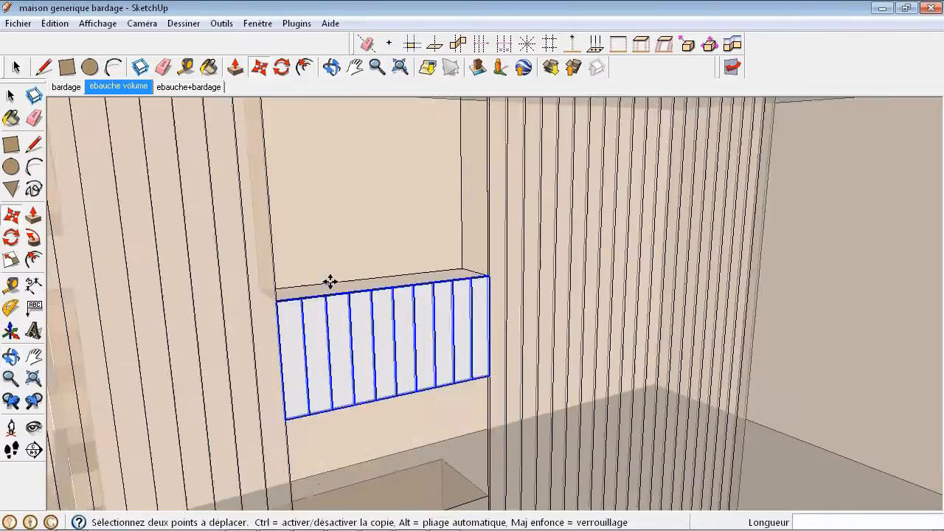
click(97, 23)
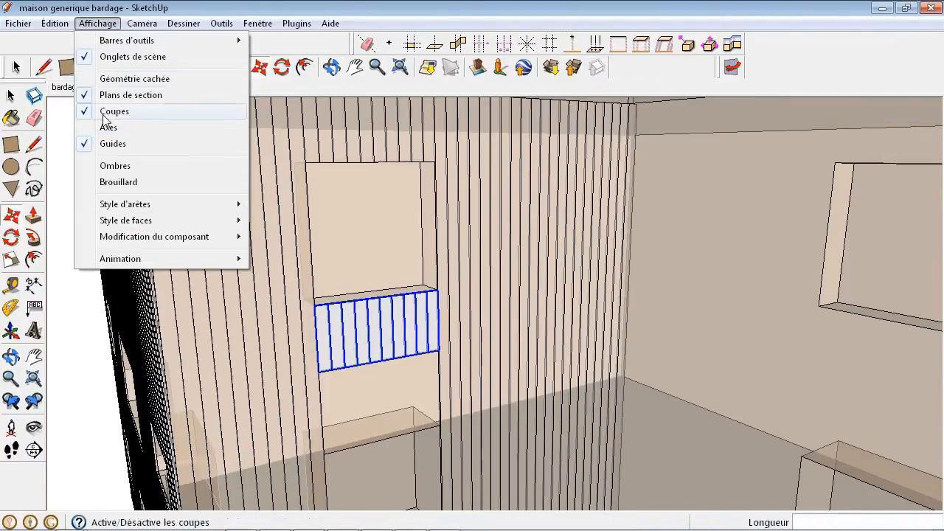
mouse_move(211, 222)
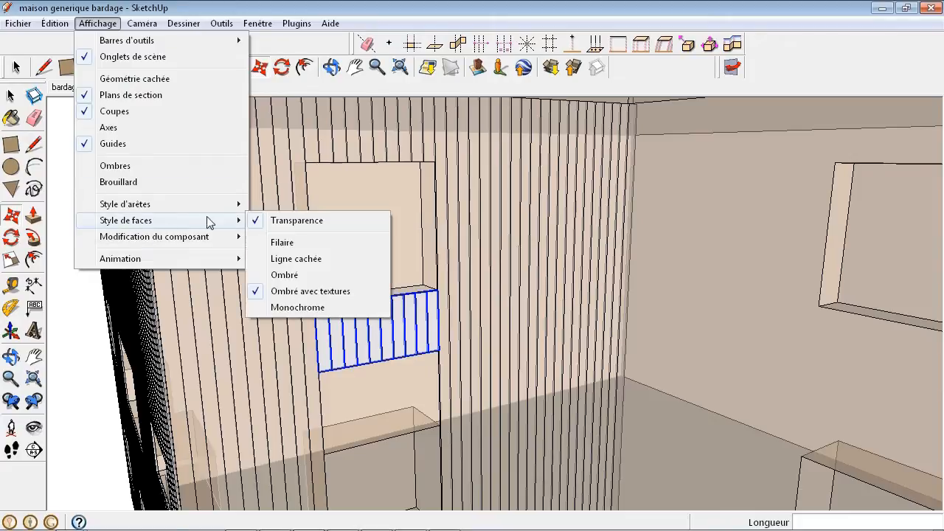
click(270, 221)
Scale the copied boards downward from the top window's sill to the head of the window below, a factor of about 2.32.
scroll(399, 346, up, 2)
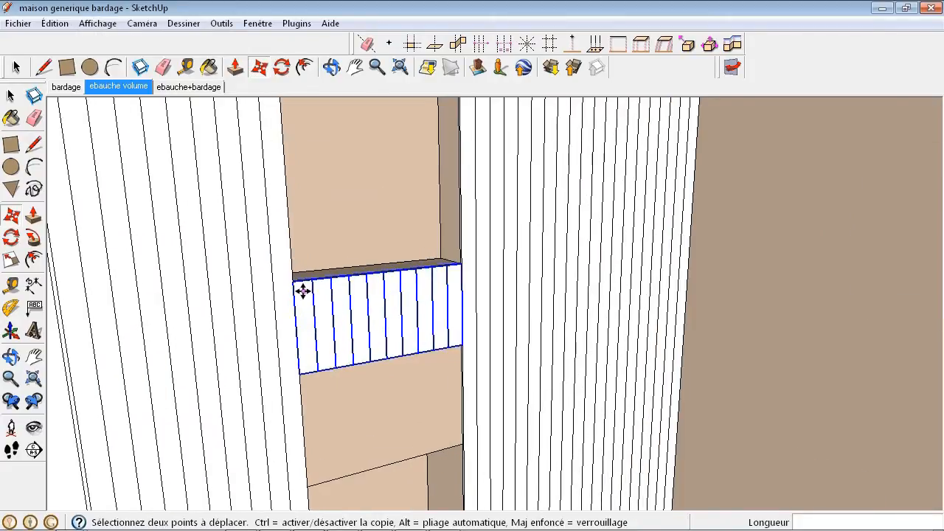
scroll(289, 288, up, 1)
scroll(303, 271, down, 3)
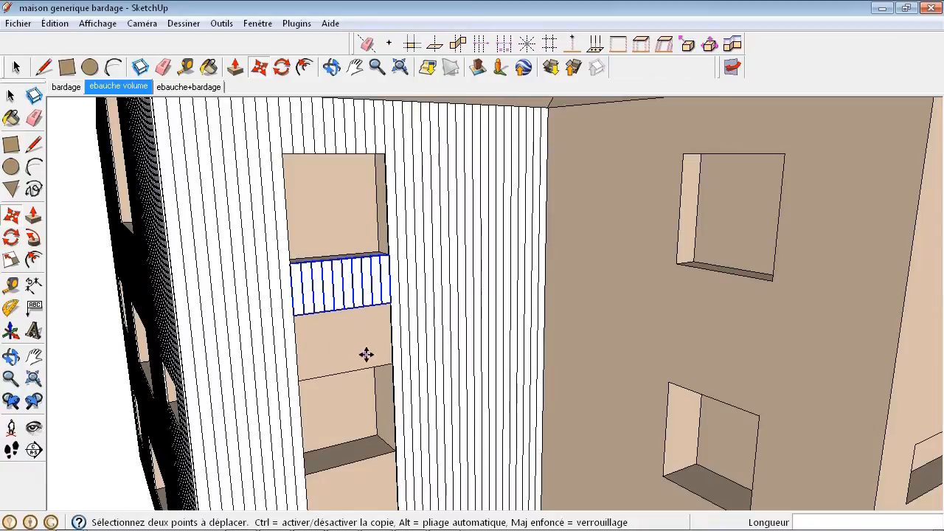
scroll(362, 298, up, 1)
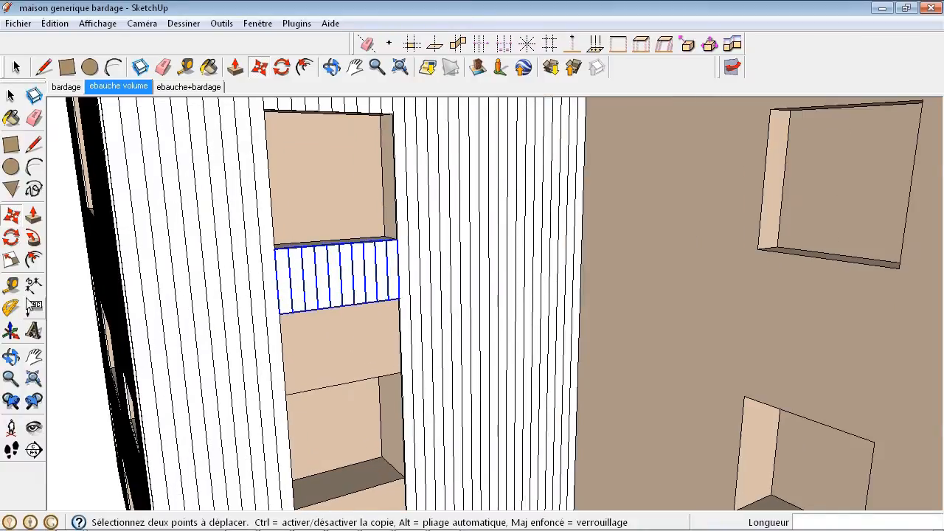
click(11, 259)
scroll(343, 318, up, 2)
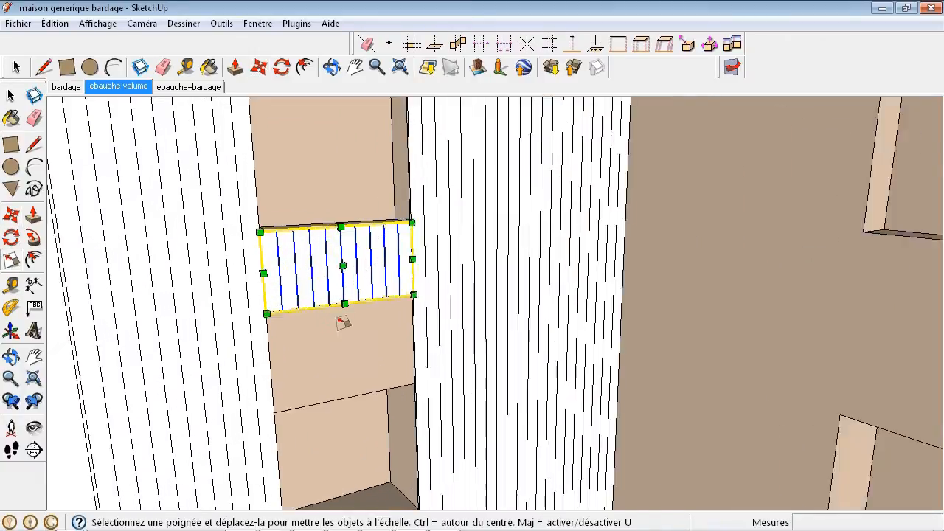
middle_drag(357, 328, 332, 297)
scroll(339, 304, up, 2)
scroll(357, 297, up, 2)
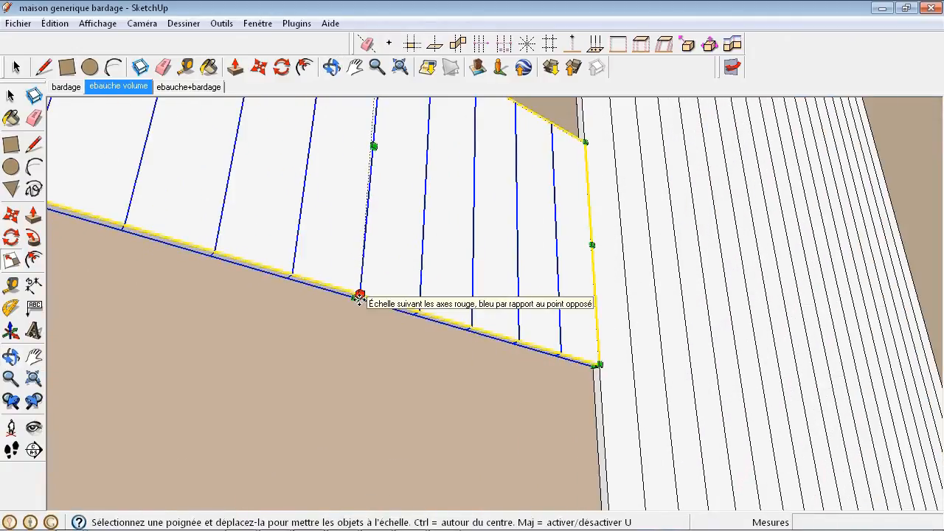
scroll(359, 298, up, 2)
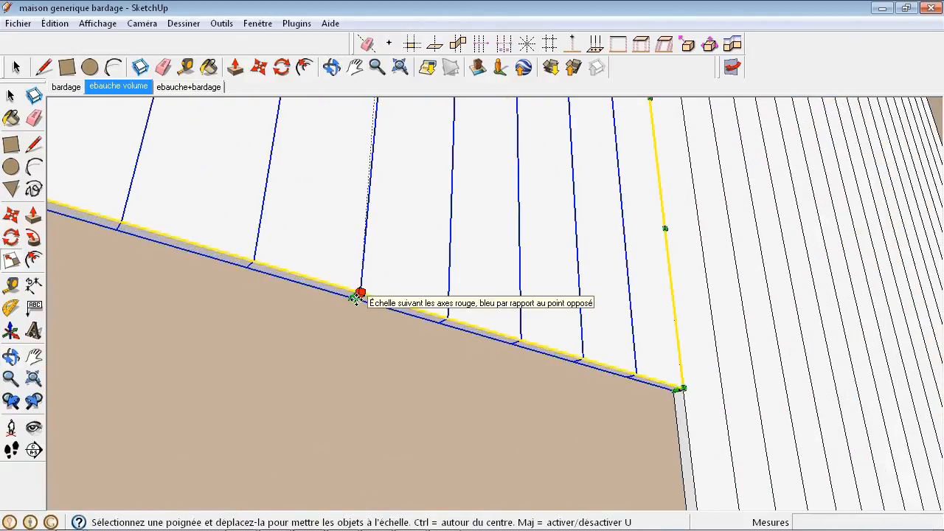
scroll(357, 296, up, 1)
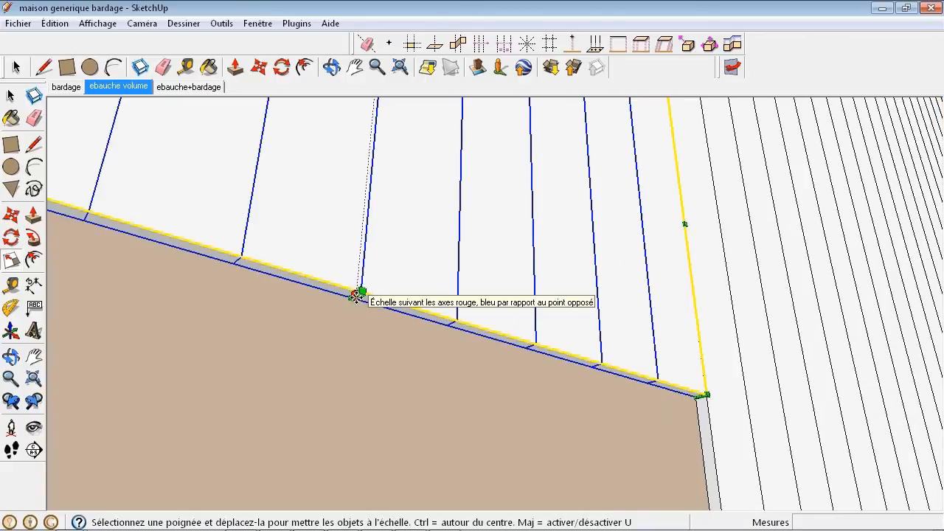
click(354, 298)
scroll(343, 344, down, 10)
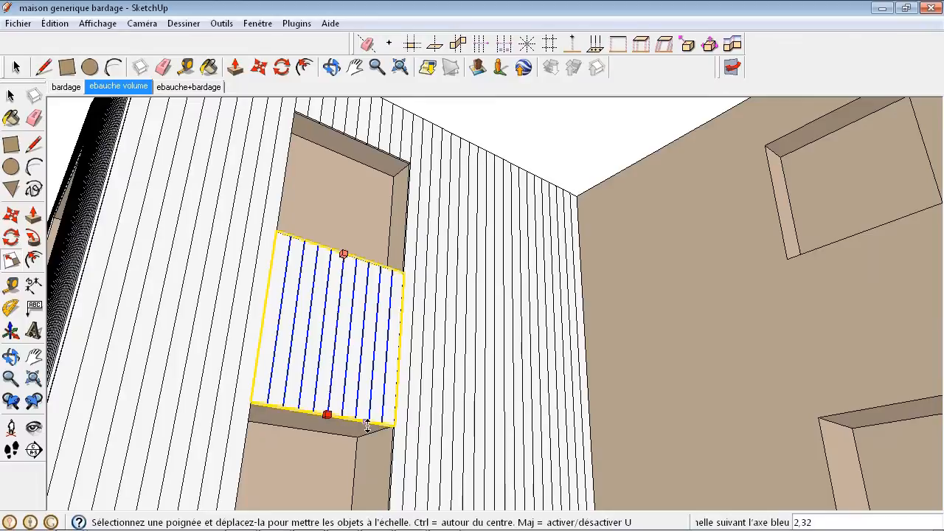
click(387, 422)
scroll(327, 332, down, 4)
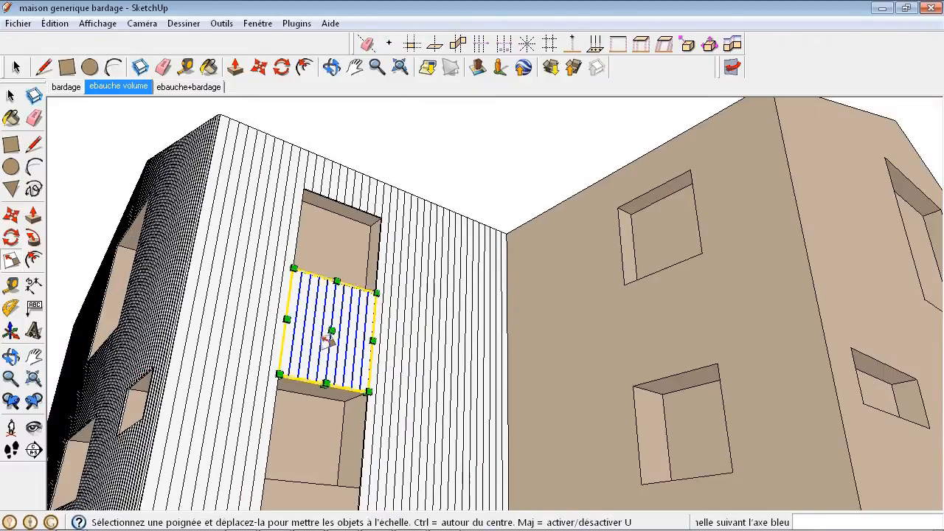
Copy the ten scaled boards straight down 270 cm so their upper ends meet the middle window's sill, filling the wall above the door.
click(11, 215)
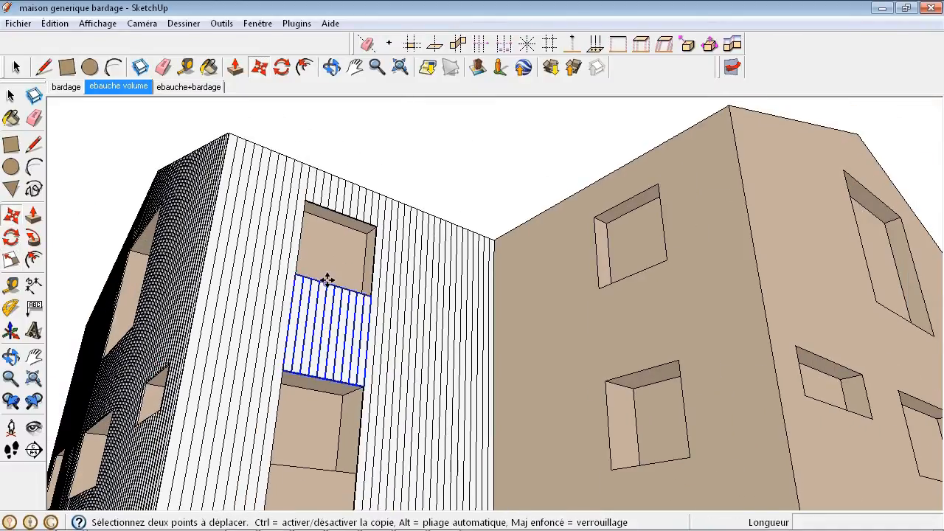
middle_drag(289, 356, 287, 524)
scroll(314, 322, up, 3)
scroll(280, 321, up, 6)
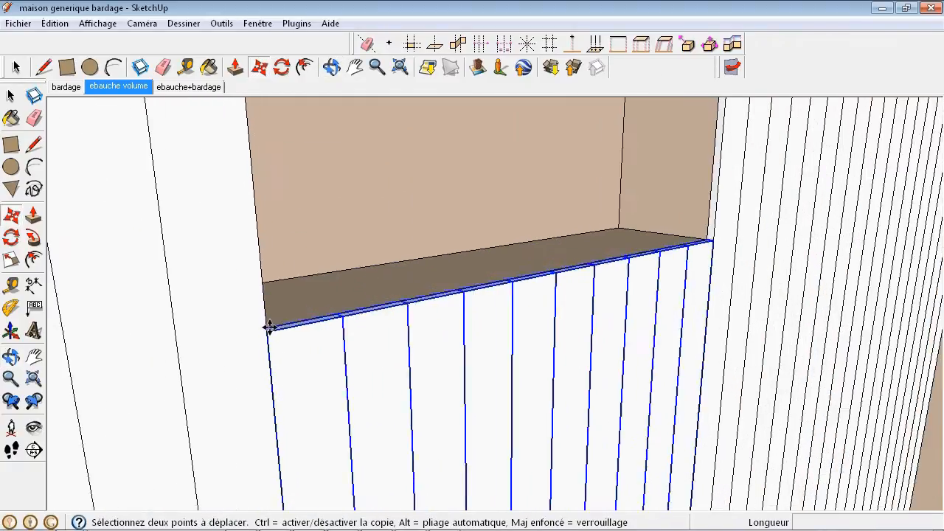
click(269, 331)
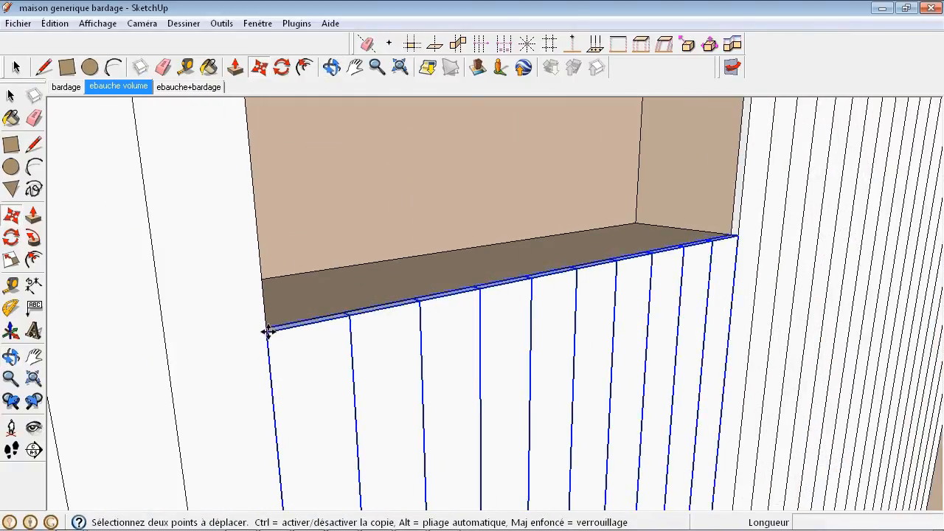
click(269, 331)
key(ctrl)
scroll(270, 283, down, 7)
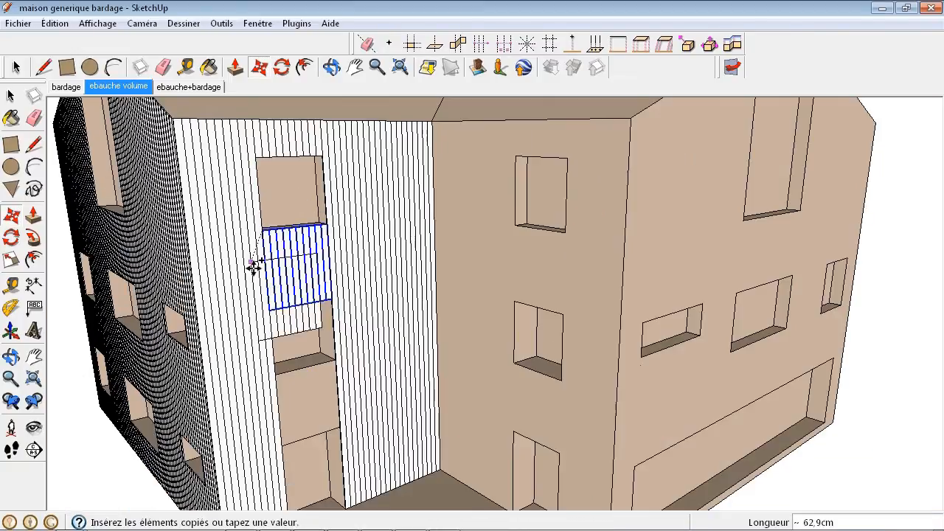
scroll(273, 370, up, 6)
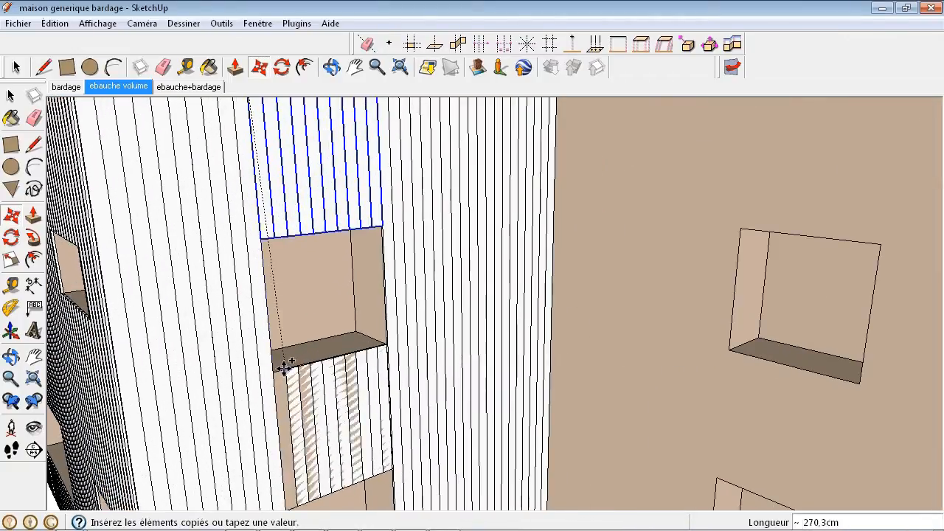
click(271, 372)
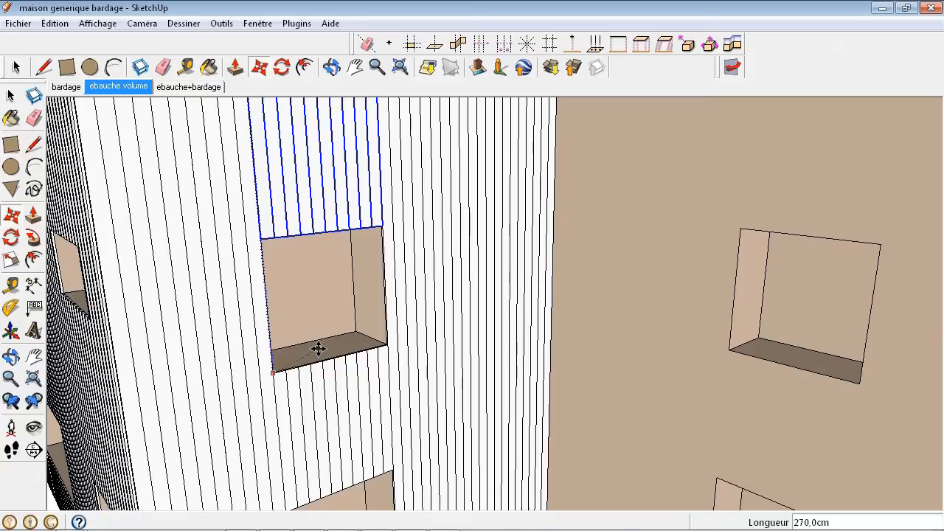
scroll(298, 325, down, 4)
mouse_move(320, 407)
middle_down()
mouse_move(191, 184)
mouse_move(443, 210)
mouse_move(275, 128)
mouse_move(274, 196)
middle_up()
key(m)
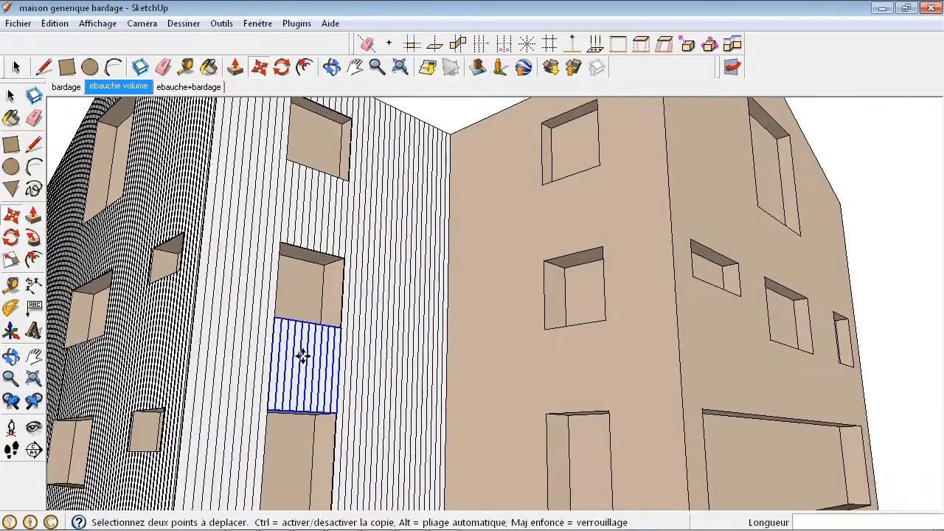
scroll(294, 352, down, 3)
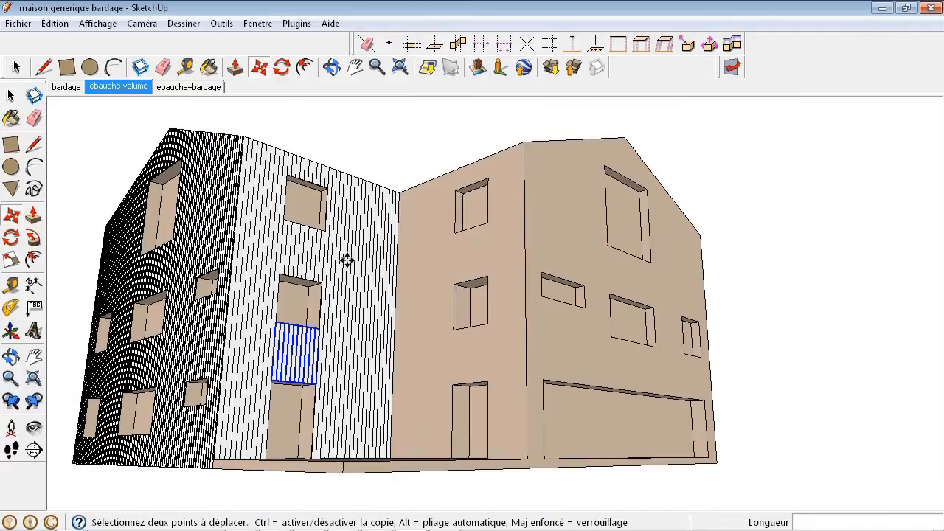
mouse_move(346, 260)
middle_down()
mouse_move(312, 480)
mouse_move(288, 501)
middle_up()
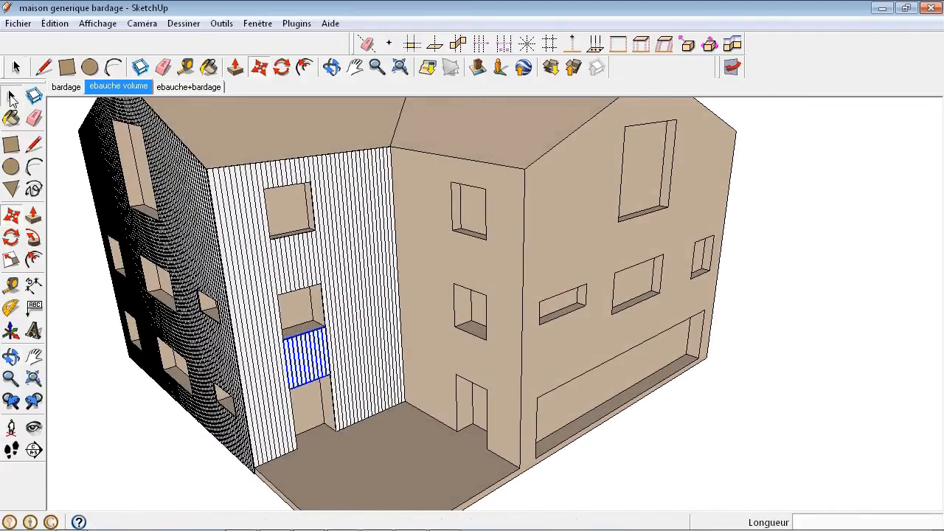
click(11, 98)
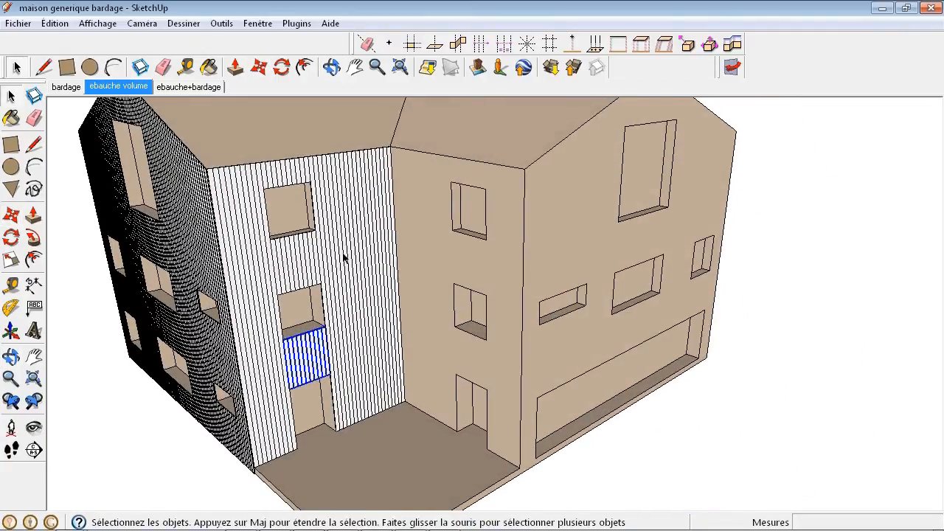
click(242, 154)
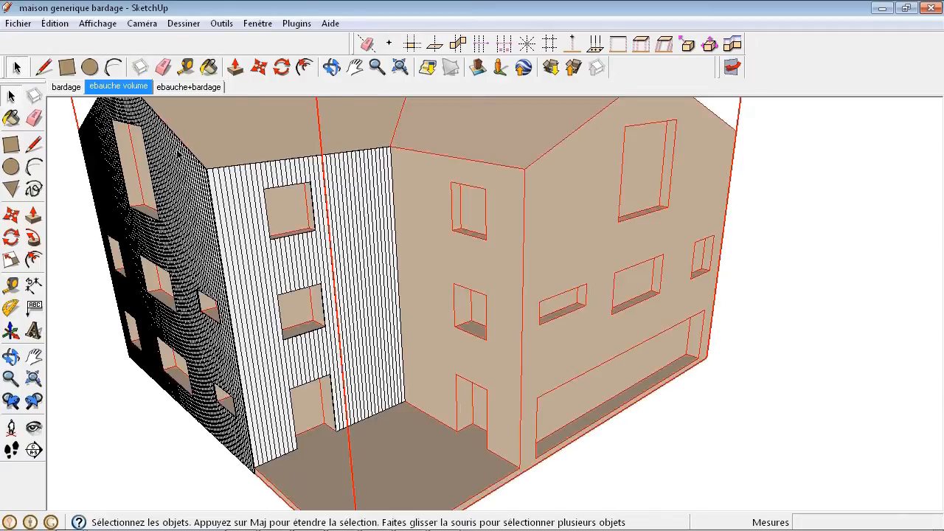
click(182, 152)
click(270, 137)
right_click(273, 137)
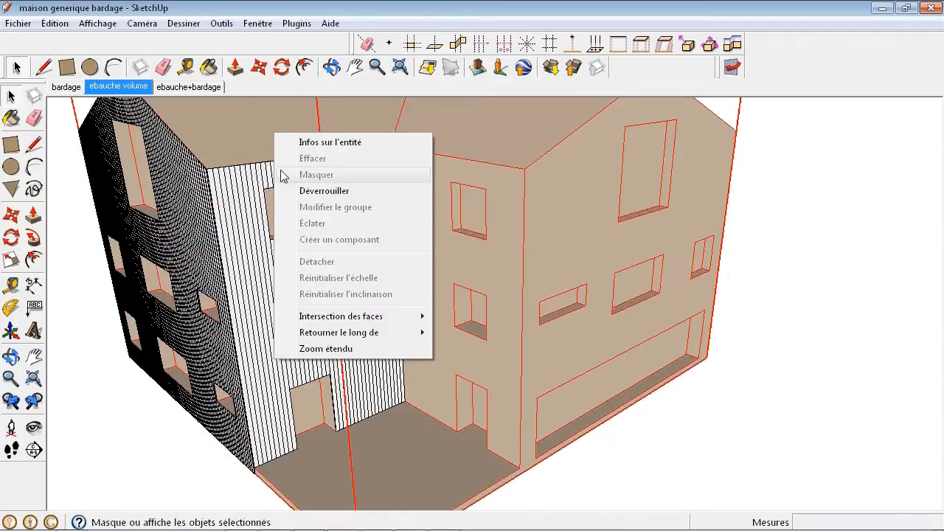
click(102, 431)
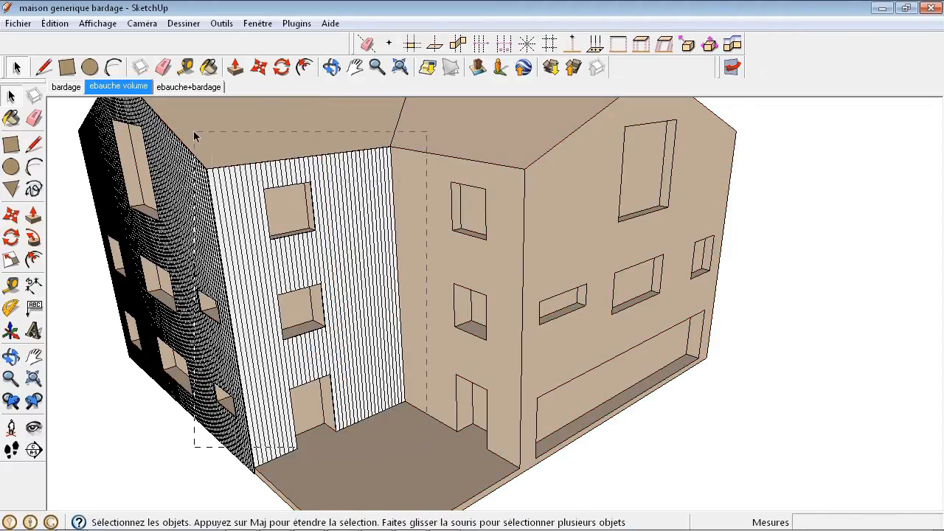
Select all the boards on the finished courtyard wall and combine them into one group.
drag(195, 136, 197, 144)
right_click(263, 184)
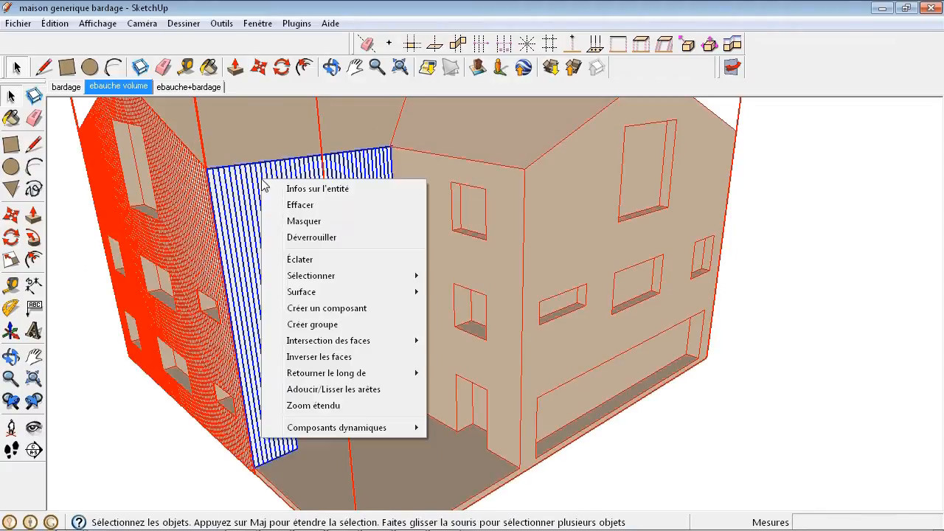
click(312, 323)
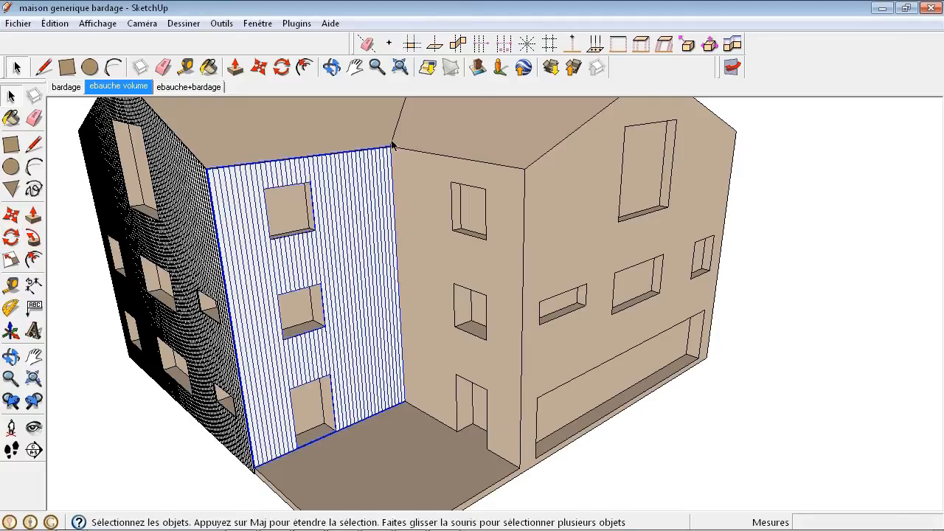
Rotate a copy of the grouped boards 90° horizontally about the courtyard's inner corner onto the adjacent courtyard wall.
scroll(391, 145, up, 1)
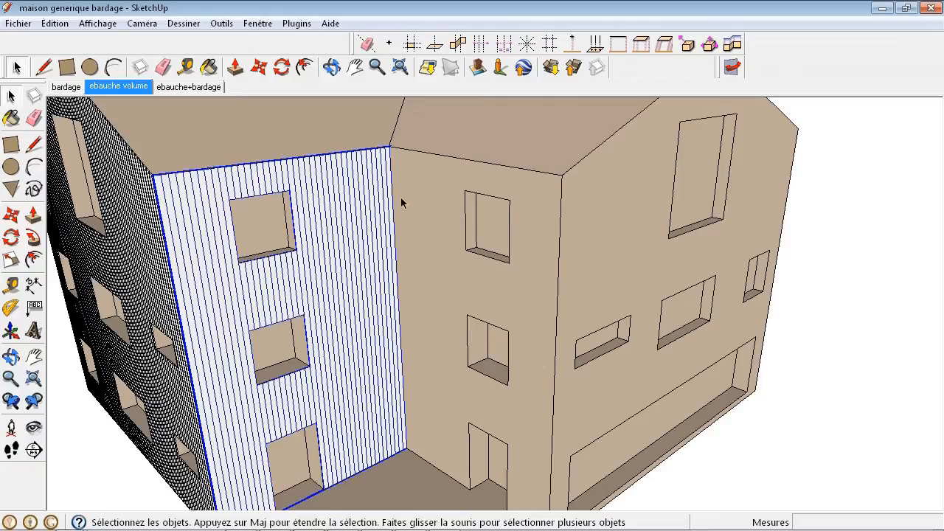
click(11, 237)
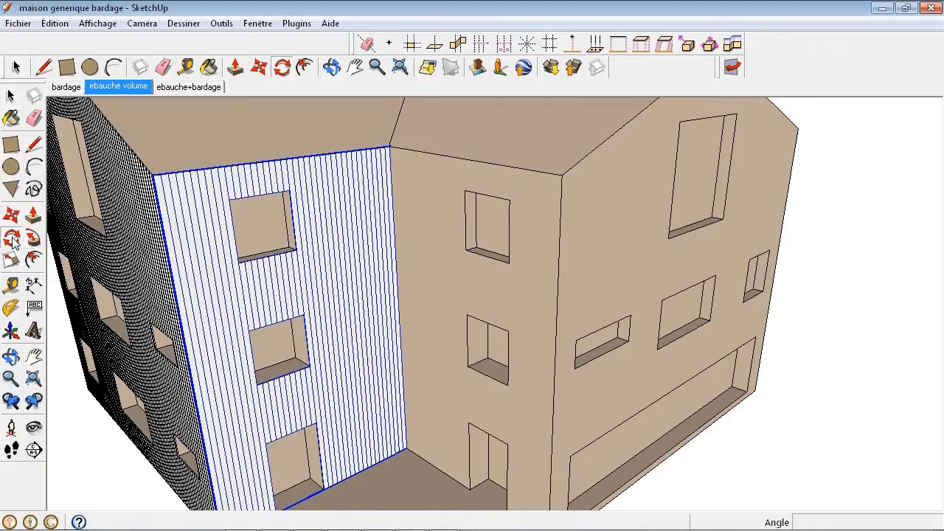
scroll(371, 170, up, 1)
middle_drag(370, 169, 381, 382)
scroll(381, 323, up, 2)
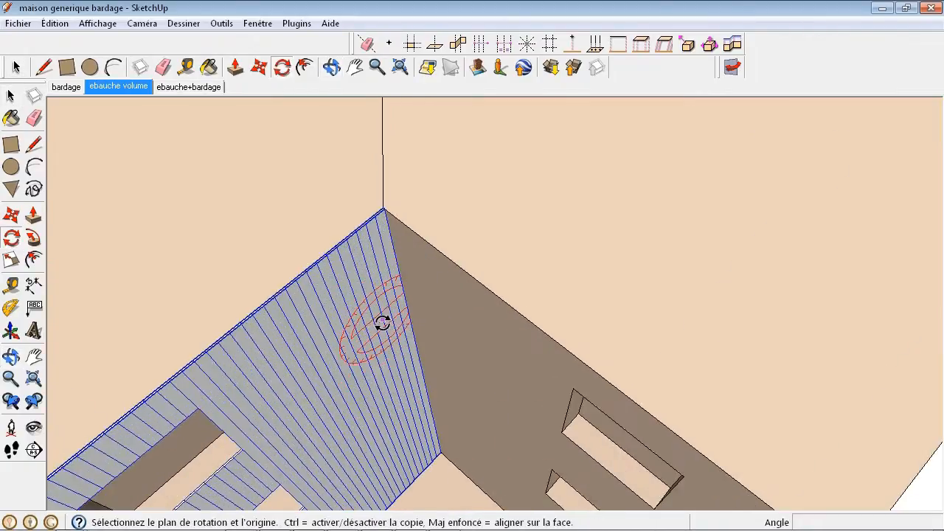
scroll(383, 208, up, 2)
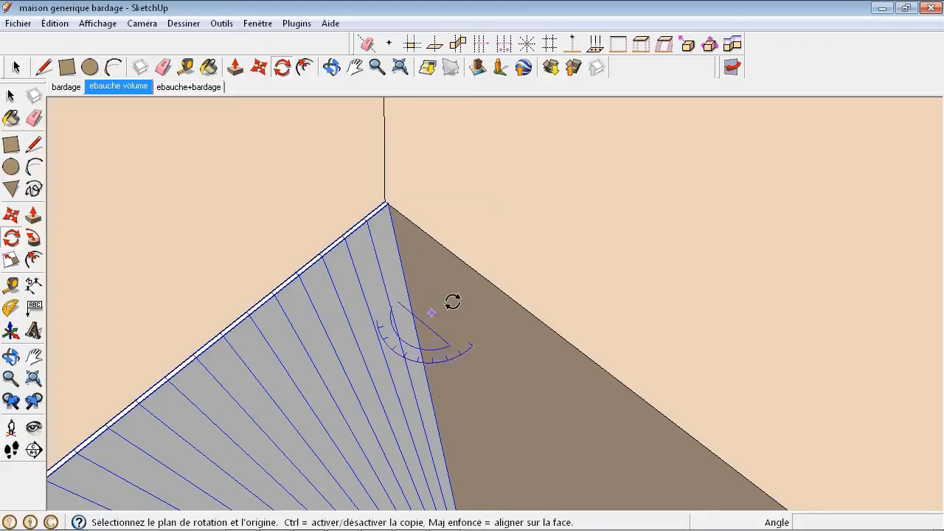
click(388, 203)
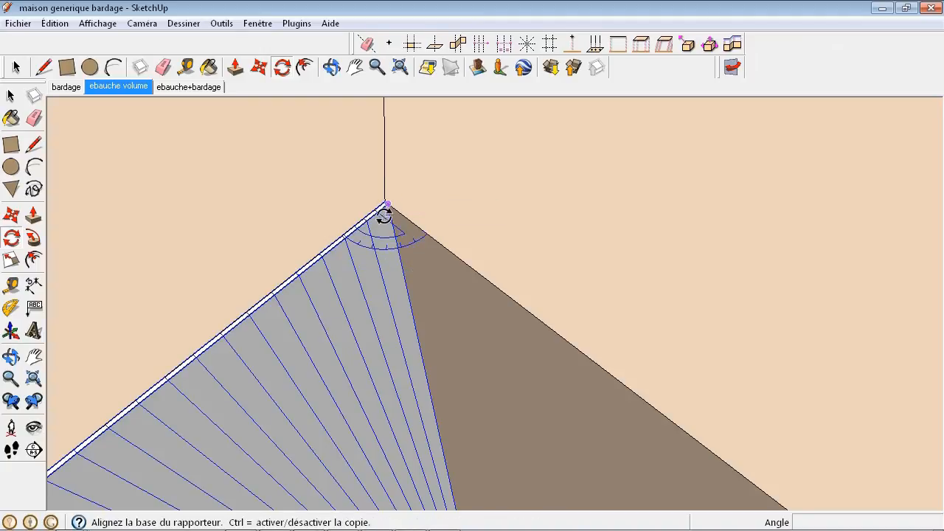
scroll(384, 293, down, 5)
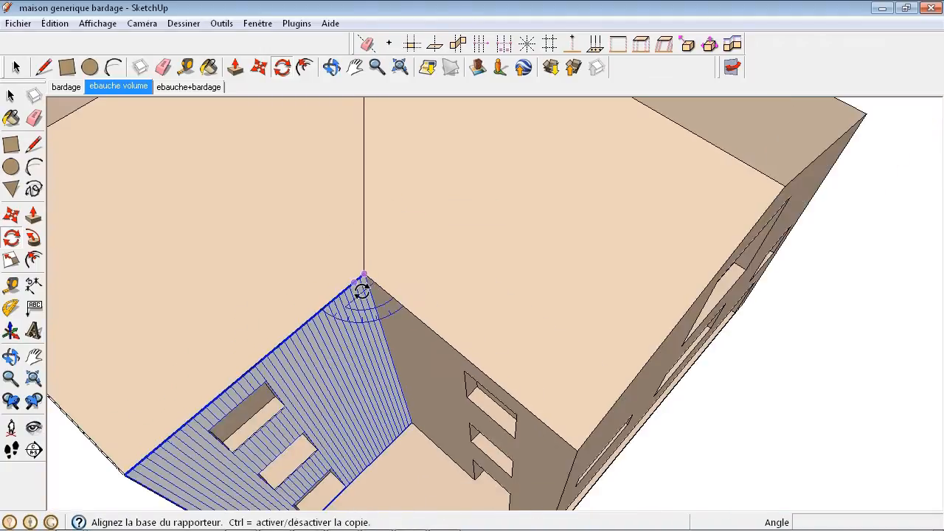
scroll(181, 426, up, 3)
scroll(181, 427, up, 4)
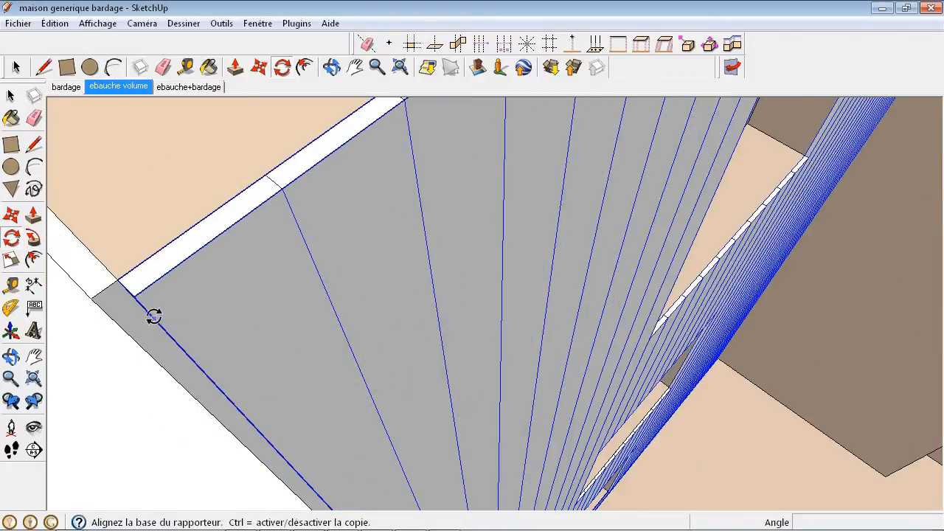
click(137, 293)
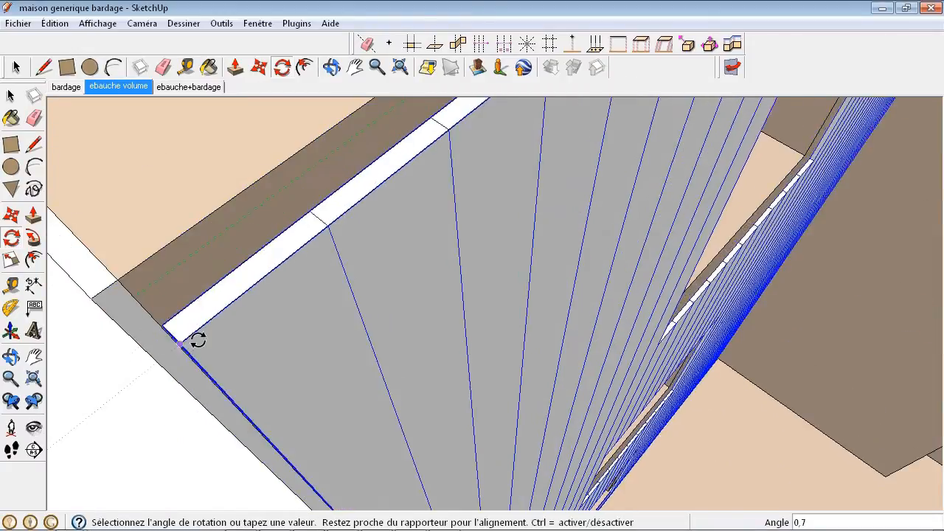
scroll(188, 338, down, 8)
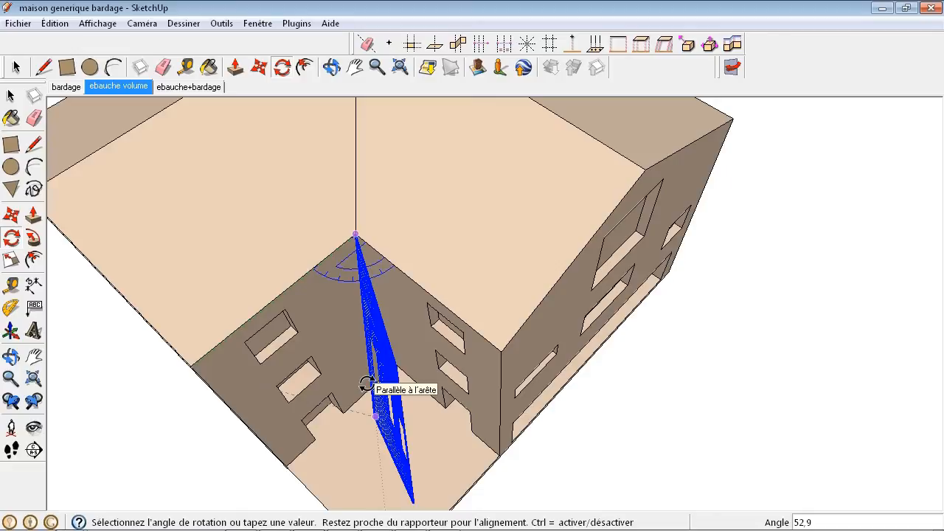
key(ctrl)
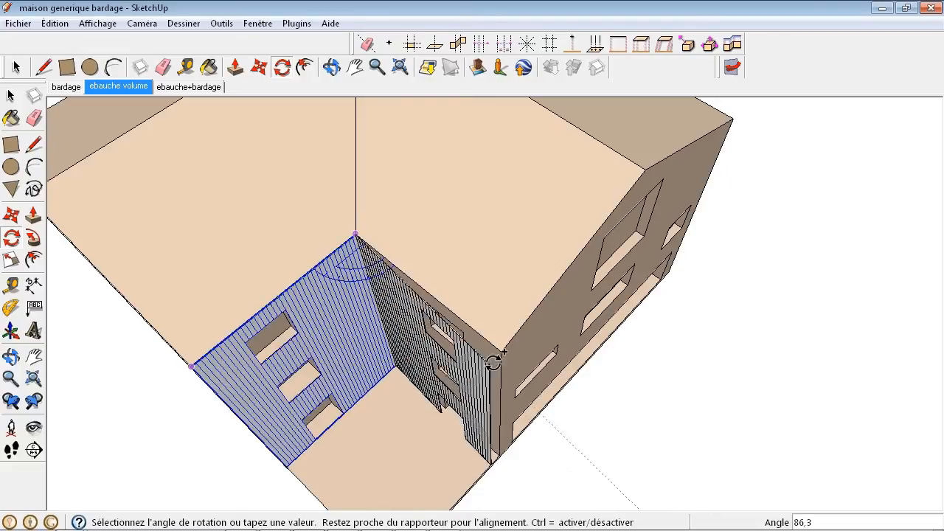
click(506, 347)
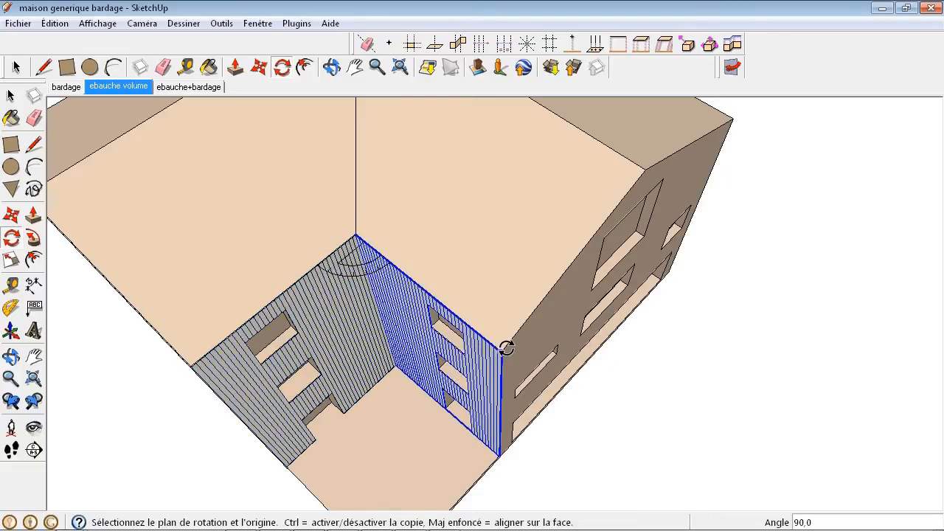
middle_drag(450, 330, 516, 213)
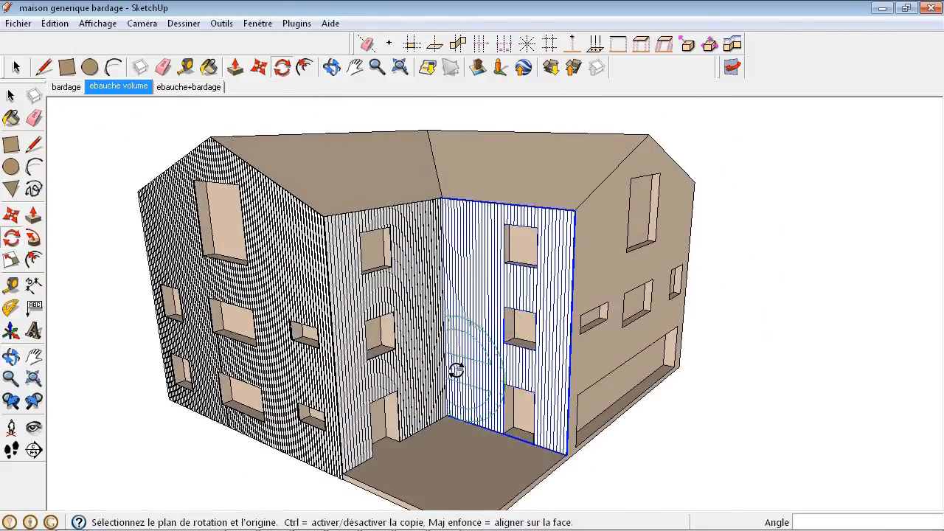
middle_drag(455, 370, 440, 320)
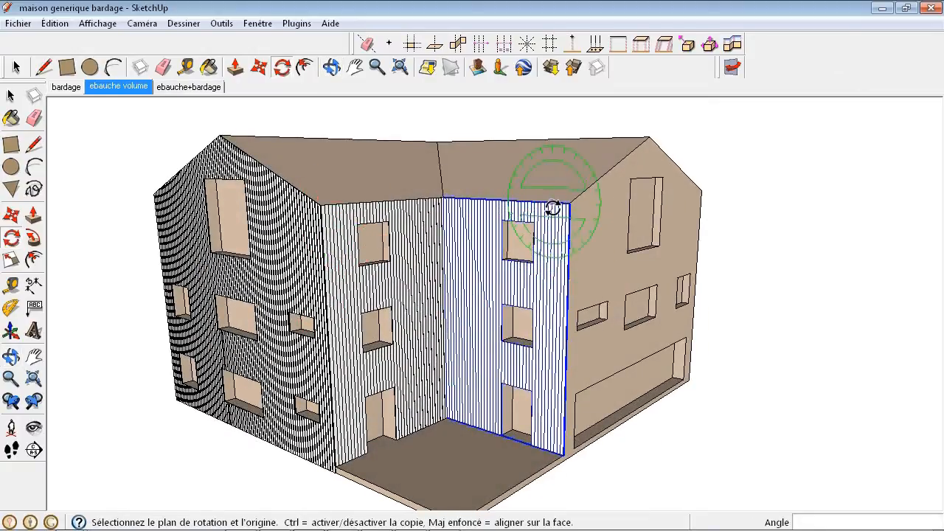
middle_drag(411, 247, 459, 273)
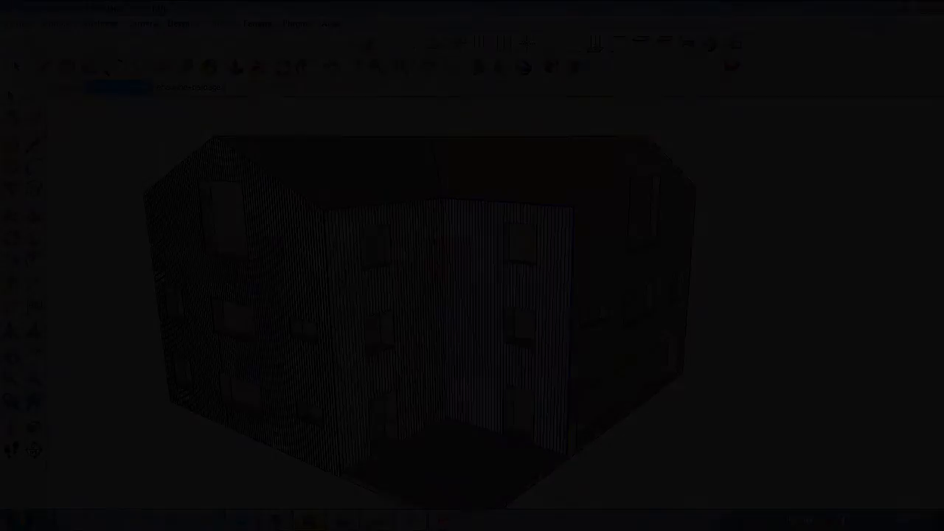